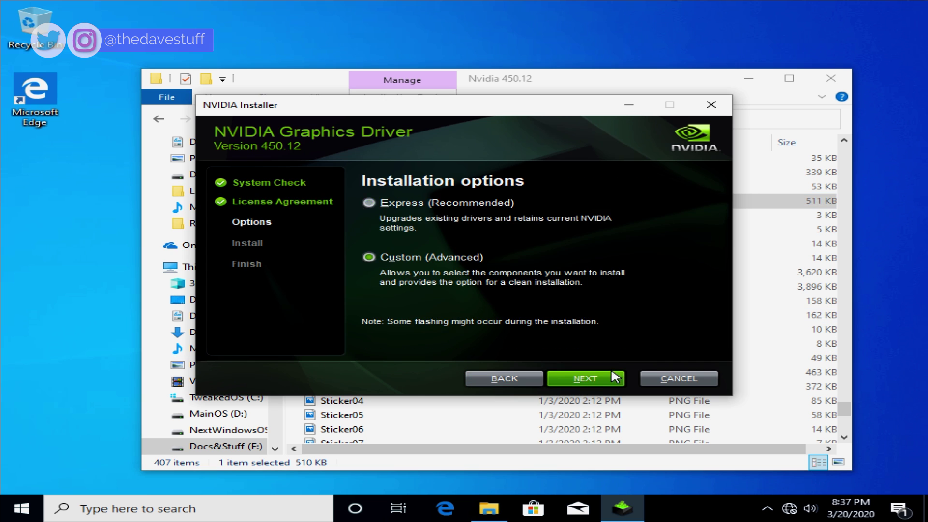
# Continue the NVIDIA Graphics Driver 450.12 installation with the Custom (Advanced) option
pyautogui.click(600, 380)
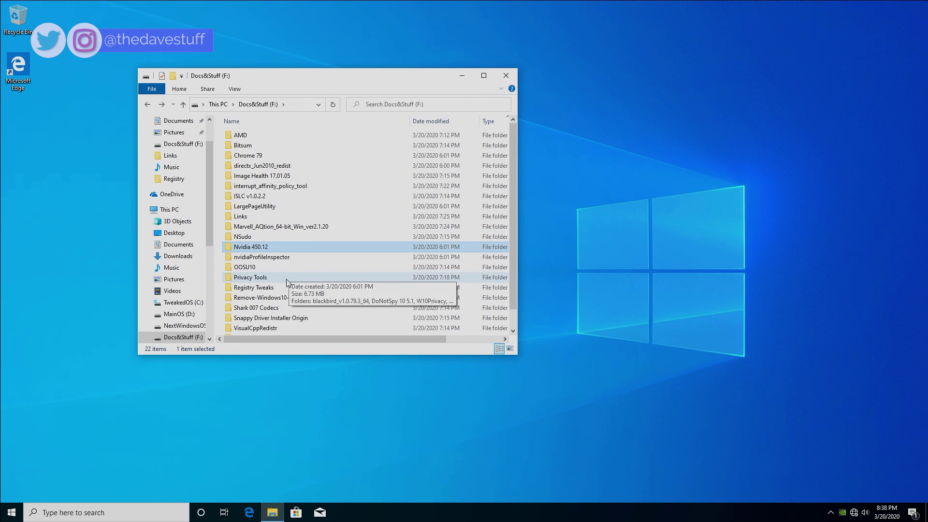
# Run G6MasterInstaller_3.4.06.00 from the Drivers\SB XG6 folder on ExternalHDD2 (K:), keeping the default destination for Sound Blaster Connect 2
pyautogui.scroll(-1, 287, 283)
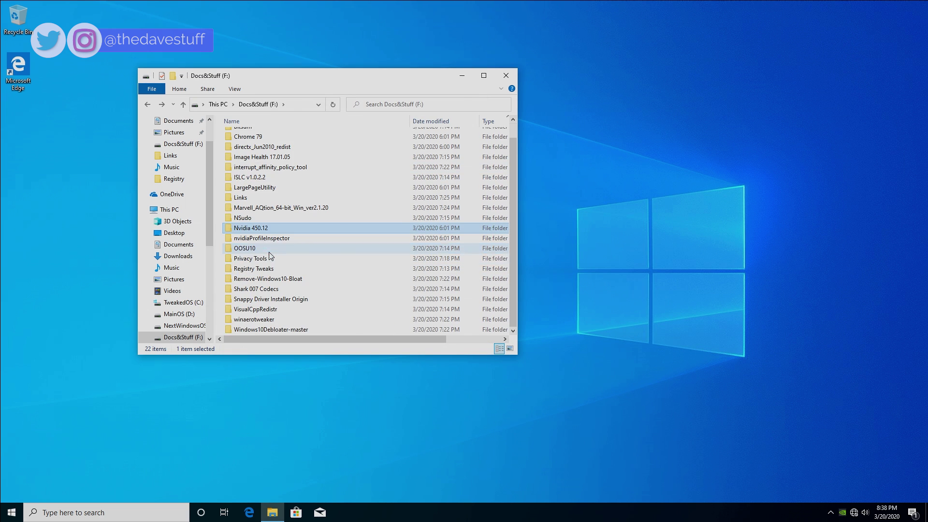
pyautogui.scroll(-3, 179, 300)
pyautogui.click(244, 166)
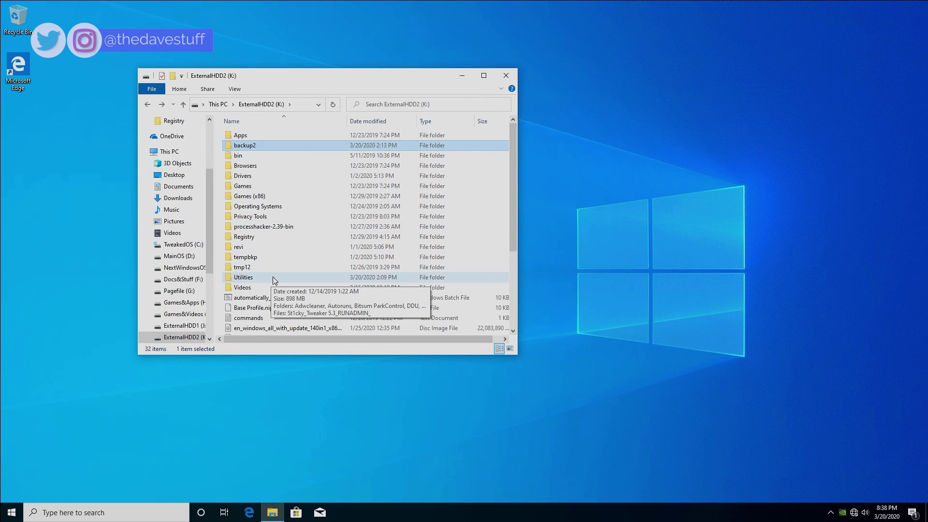
pyautogui.doubleClick(269, 275)
pyautogui.doubleClick(240, 170)
pyautogui.click(434, 322)
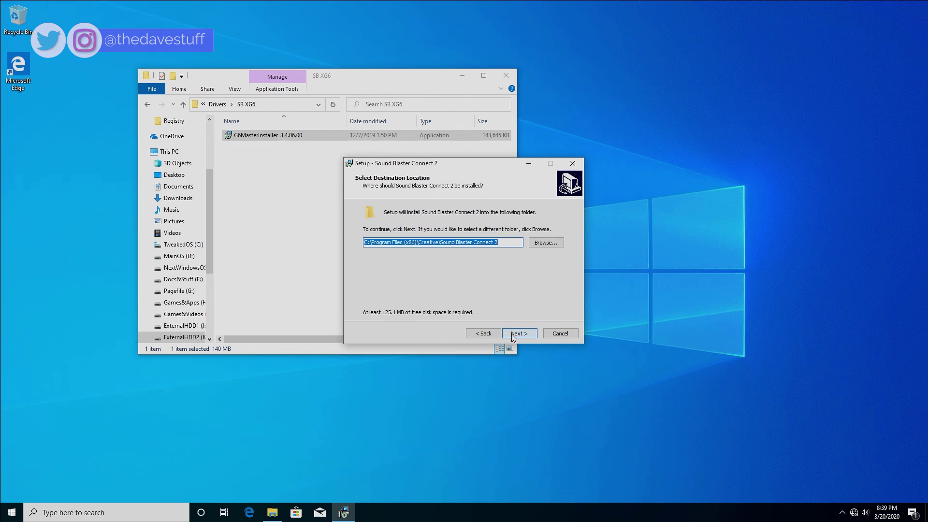
pyautogui.click(508, 333)
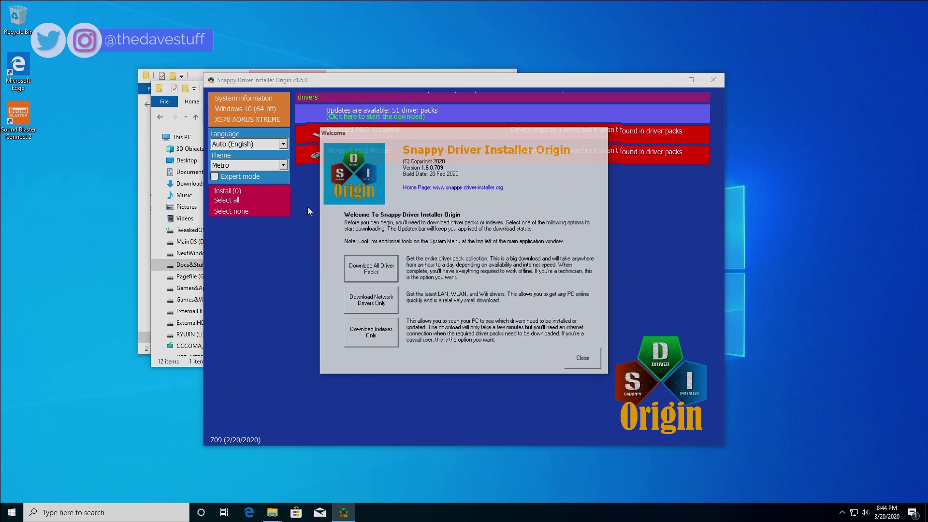
# Dismiss the Snappy Driver Installer Origin welcome dialog and briefly include current driver pack matches in the list to review them
pyautogui.press('Escape')
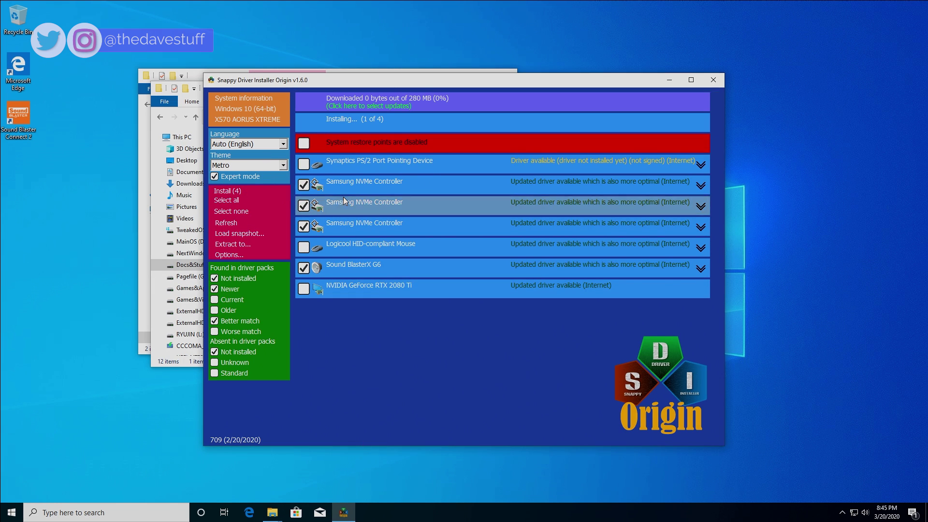
pyautogui.click(214, 300)
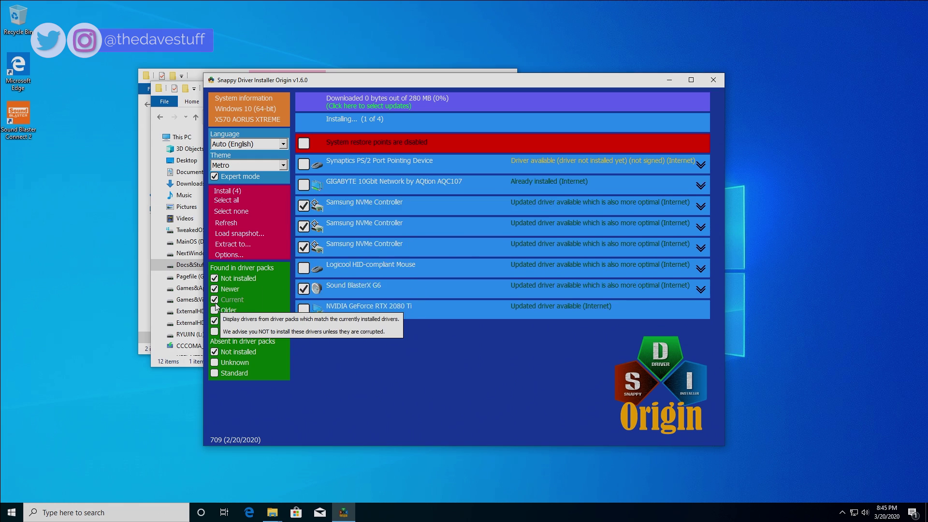
pyautogui.click(214, 300)
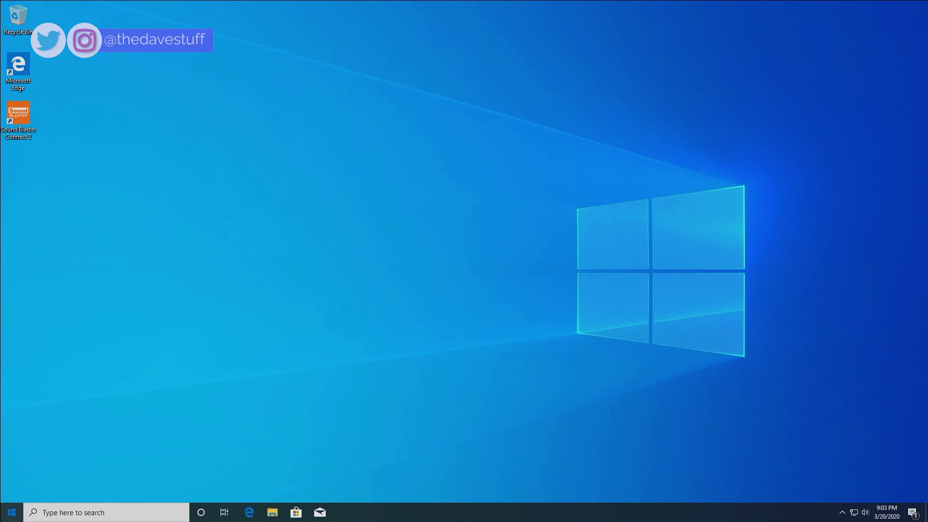
# Check for updates on the Windows Update page of the Windows settings, closing the settings once the check is done
pyautogui.click(11, 512)
pyautogui.click(29, 469)
pyautogui.scroll(-5, 207, 294)
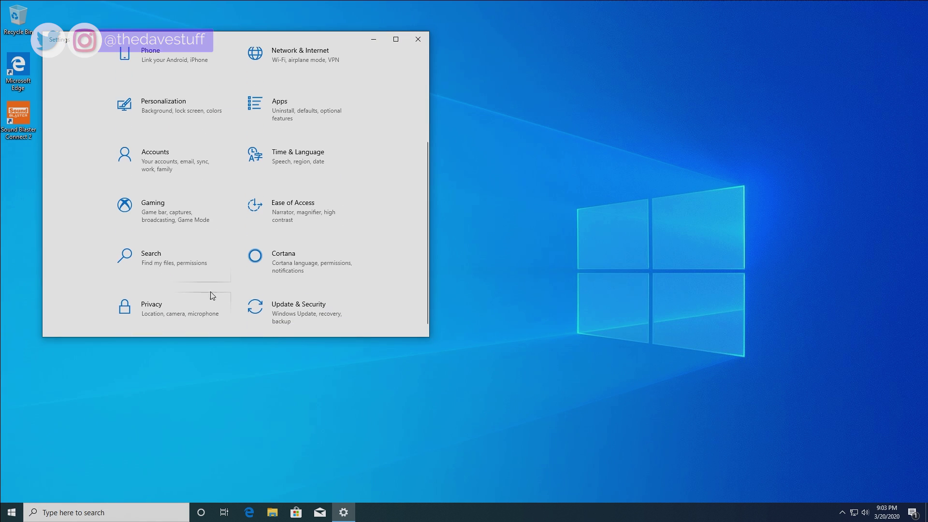
pyautogui.click(290, 302)
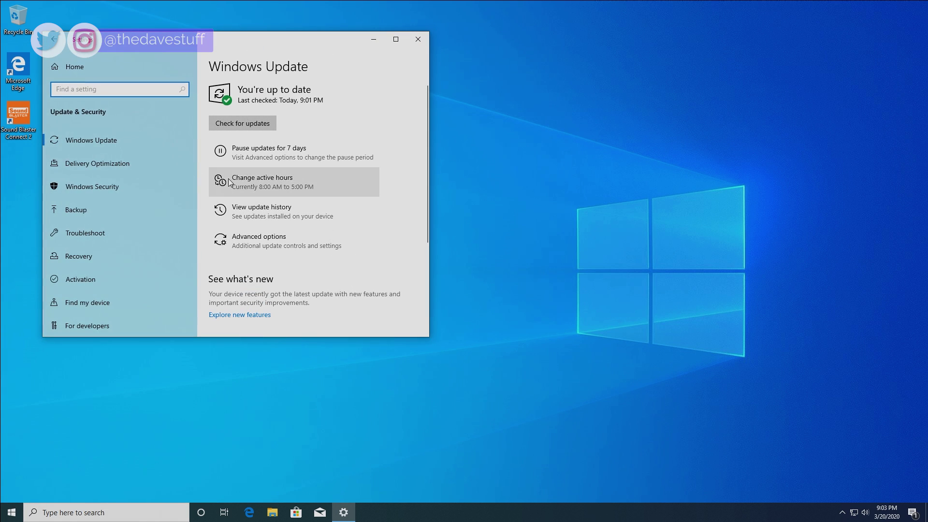
pyautogui.click(252, 121)
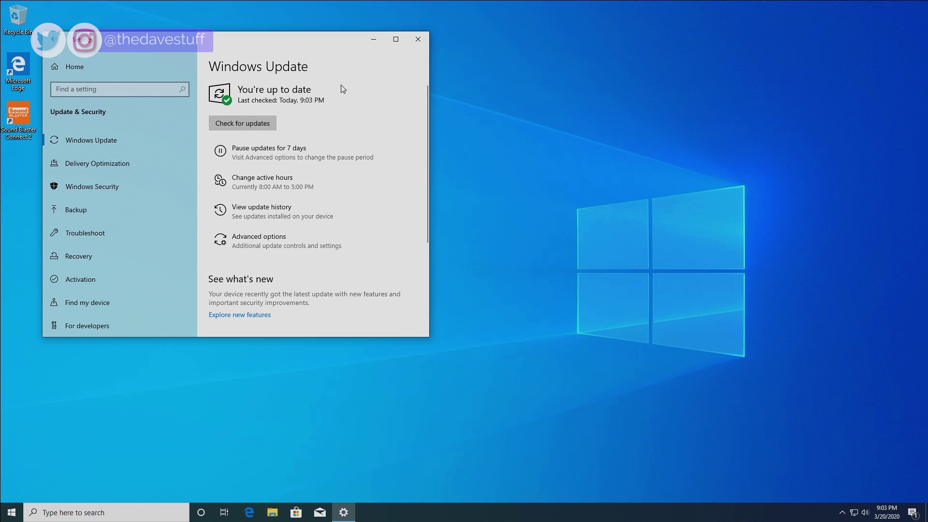
pyautogui.click(418, 39)
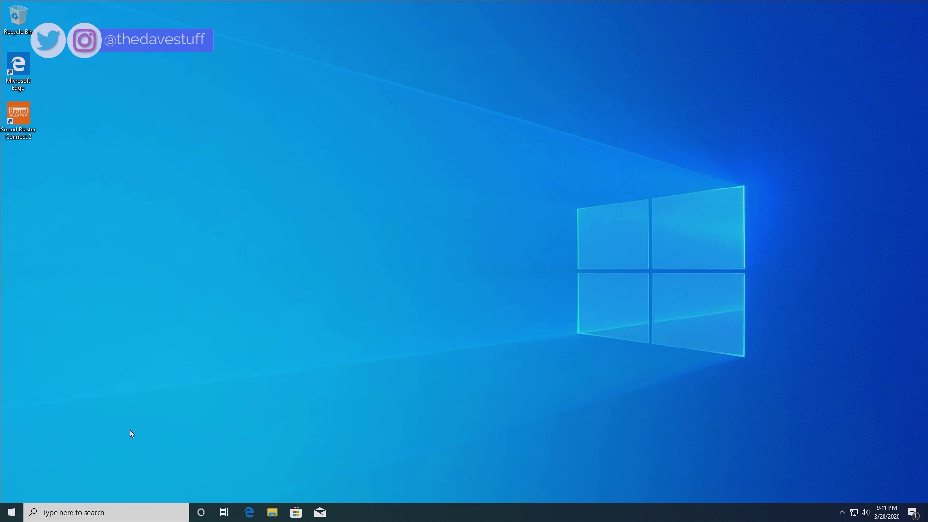
# Open the System Protection settings from the System page of the Control Panel
pyautogui.click(95, 517)
pyautogui.write('control')
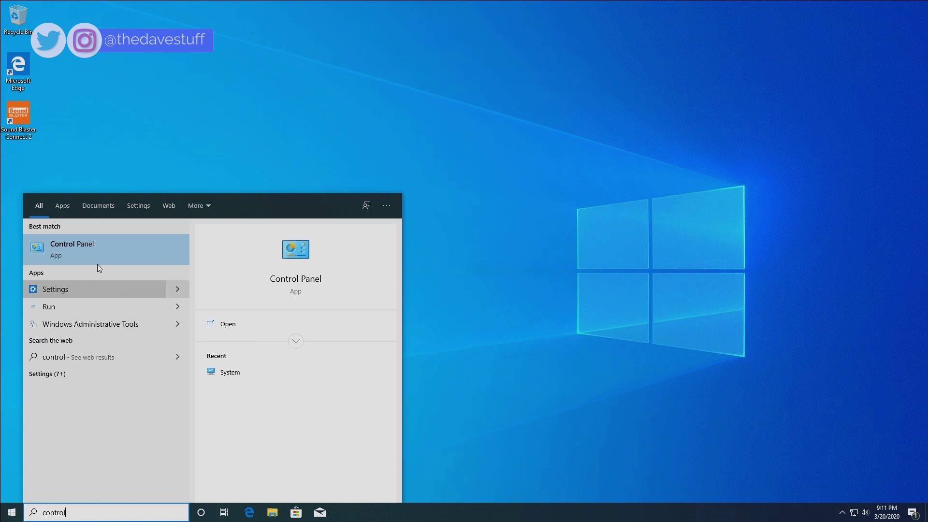
pyautogui.click(91, 246)
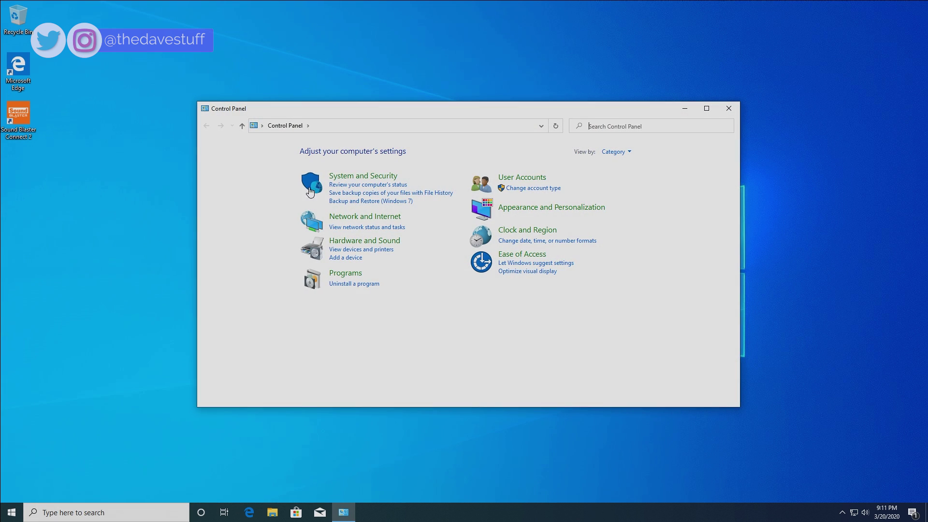
pyautogui.click(353, 176)
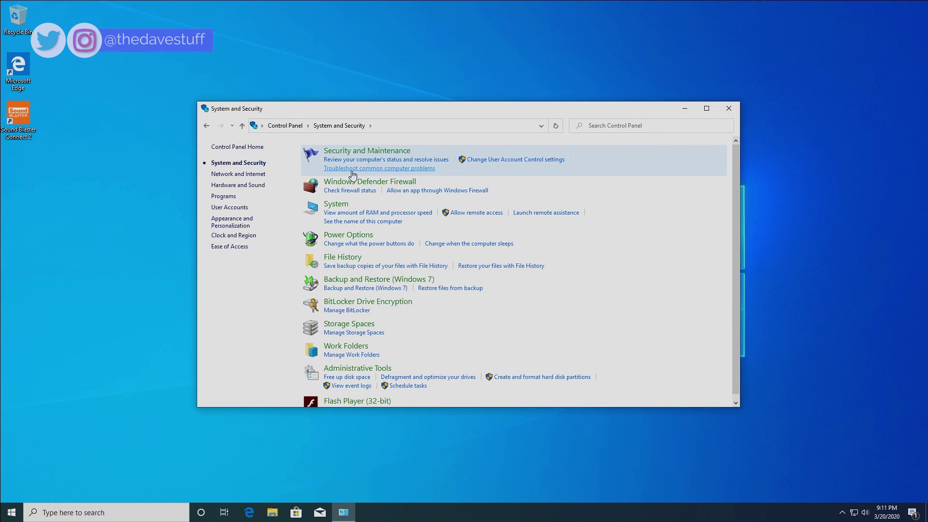
pyautogui.click(339, 205)
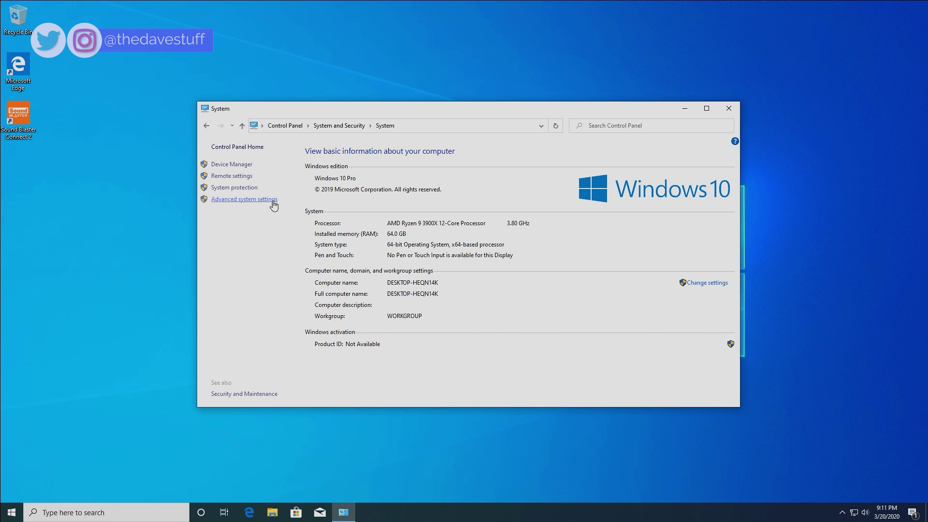
pyautogui.click(246, 192)
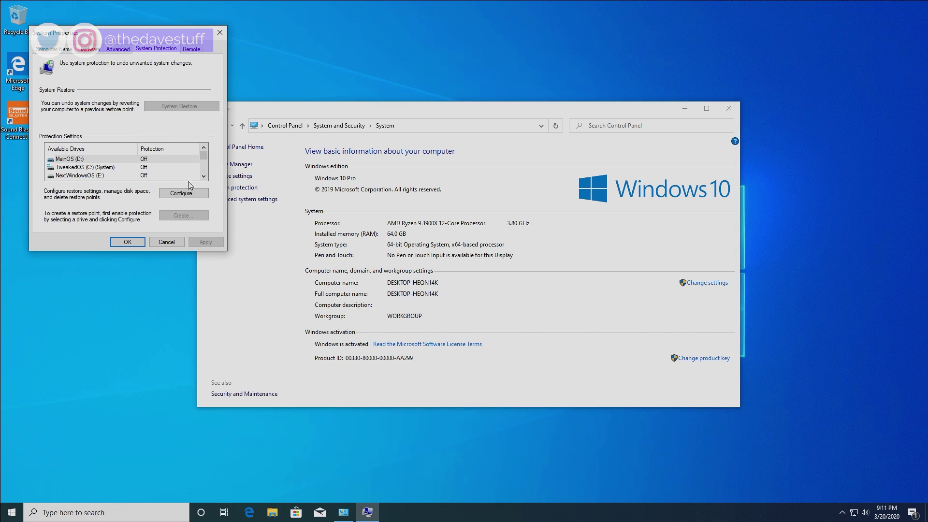
# Turn on system protection for the TweakedOS (C:) drive with a maximum disk usage of 5% (5.00 GB)
pyautogui.click(91, 169)
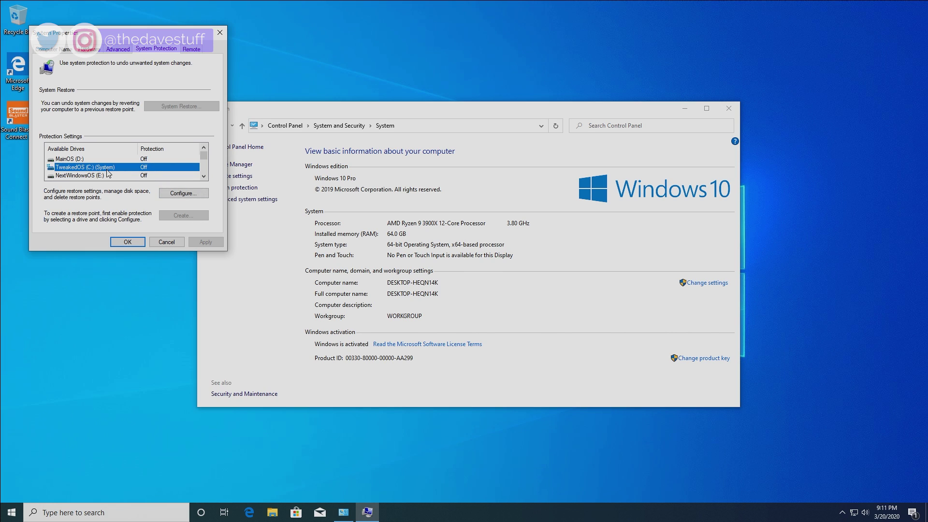
pyautogui.click(183, 194)
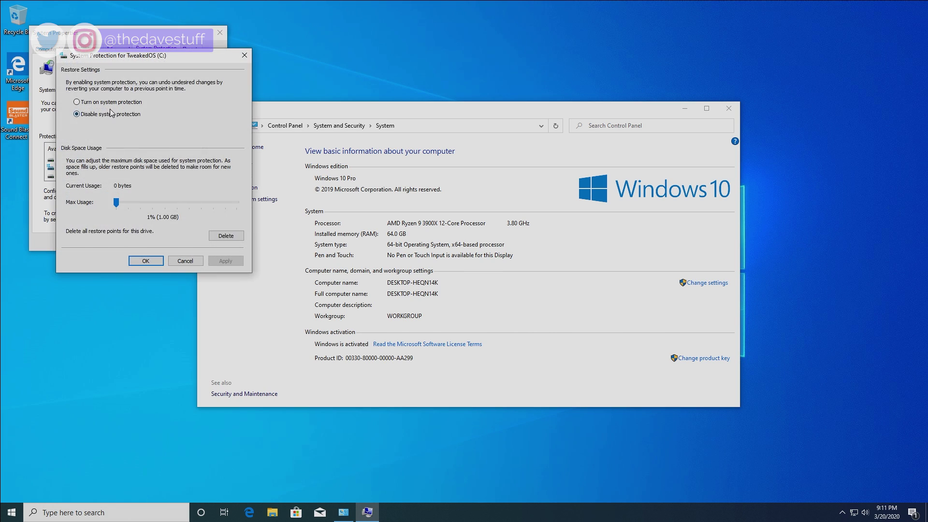
pyautogui.click(116, 103)
pyautogui.moveTo(117, 200); pyautogui.dragTo(120, 202)
pyautogui.click(235, 263)
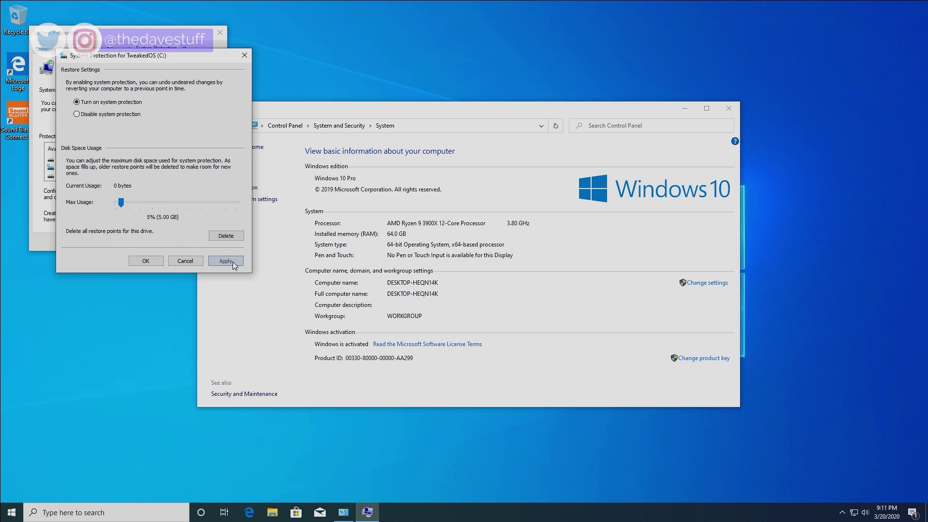
pyautogui.click(145, 261)
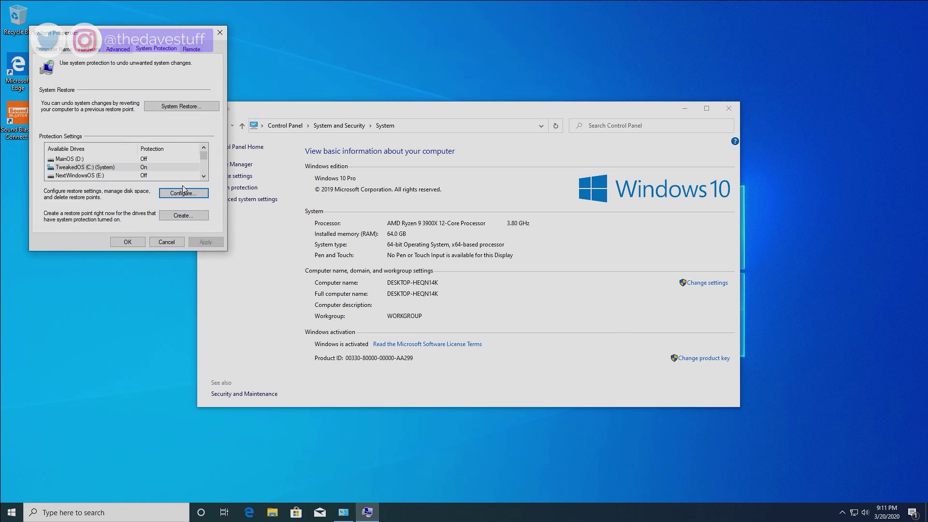
# Create a system restore point with the description "Backup"
pyautogui.click(182, 216)
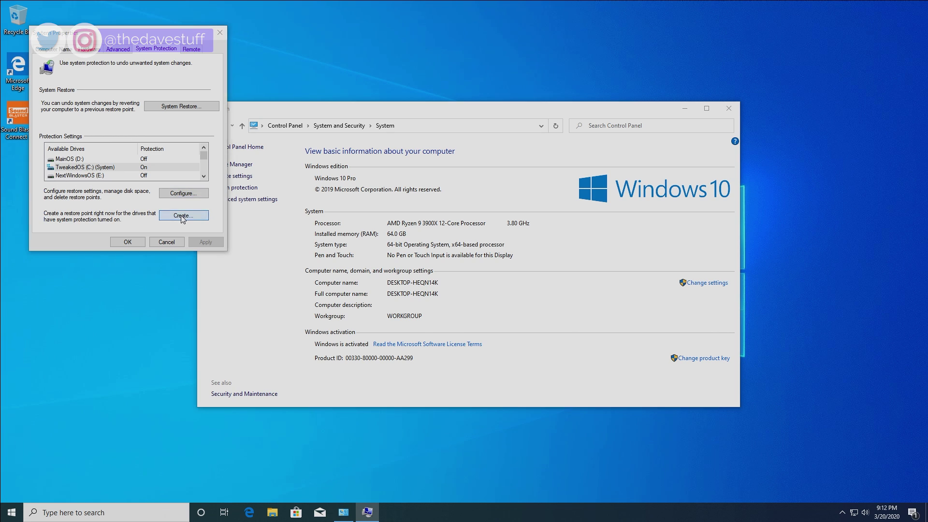
pyautogui.write('Backup')
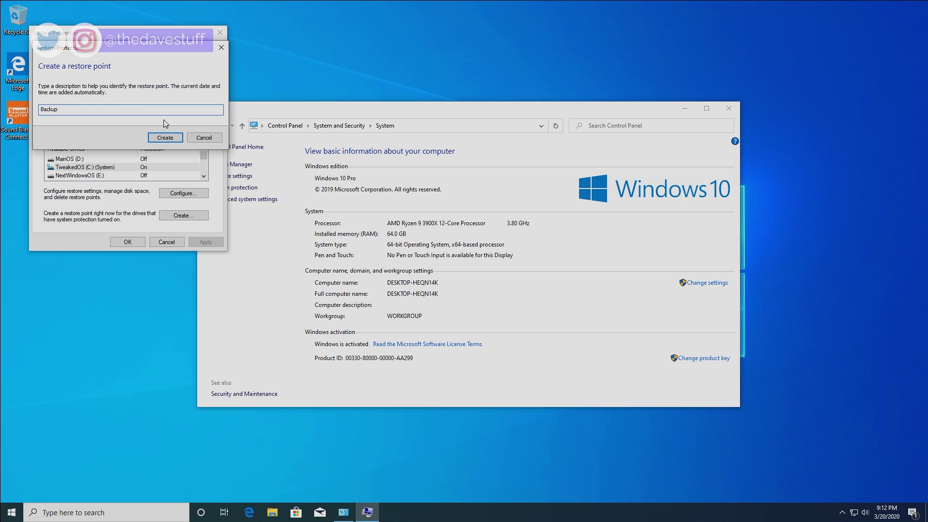
pyautogui.click(170, 139)
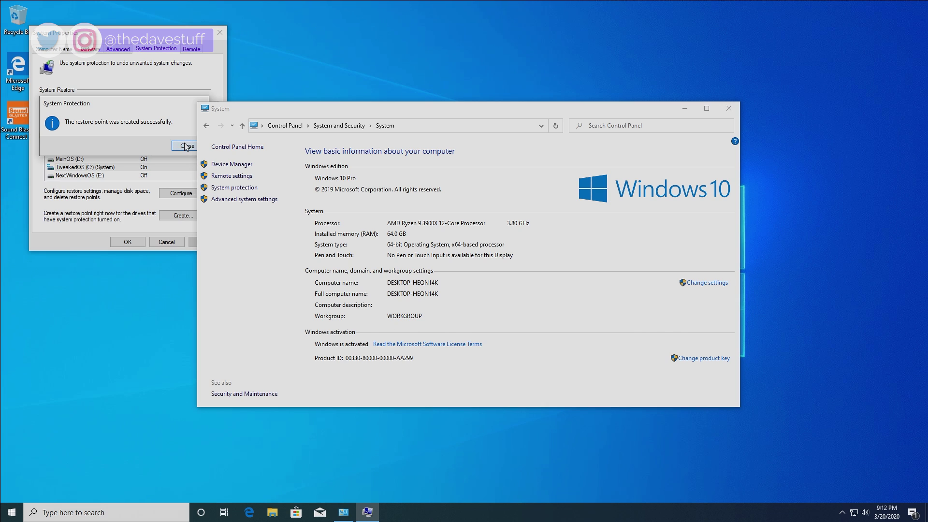
pyautogui.click(186, 147)
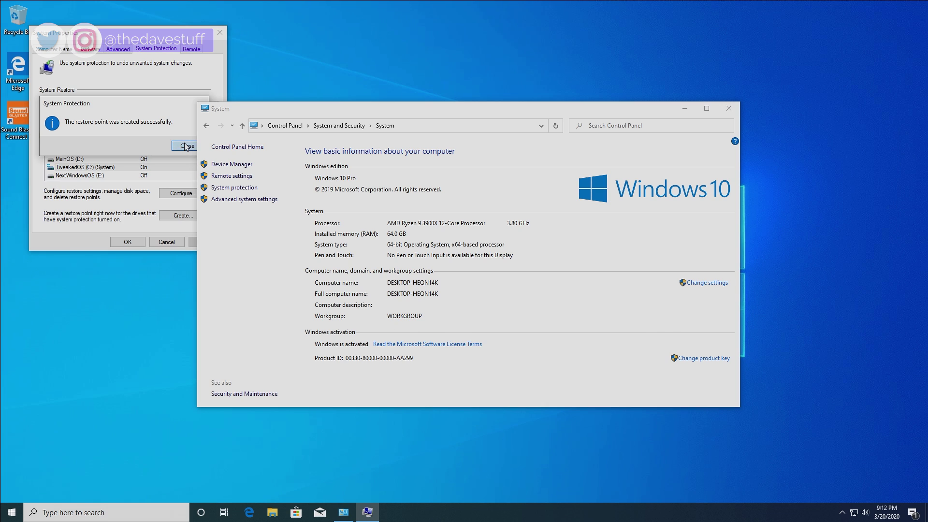
# Set visual effects for best performance, keeping only smooth screen font edges, window contents while dragging and thumbnails instead of icons, and apply
pyautogui.click(116, 48)
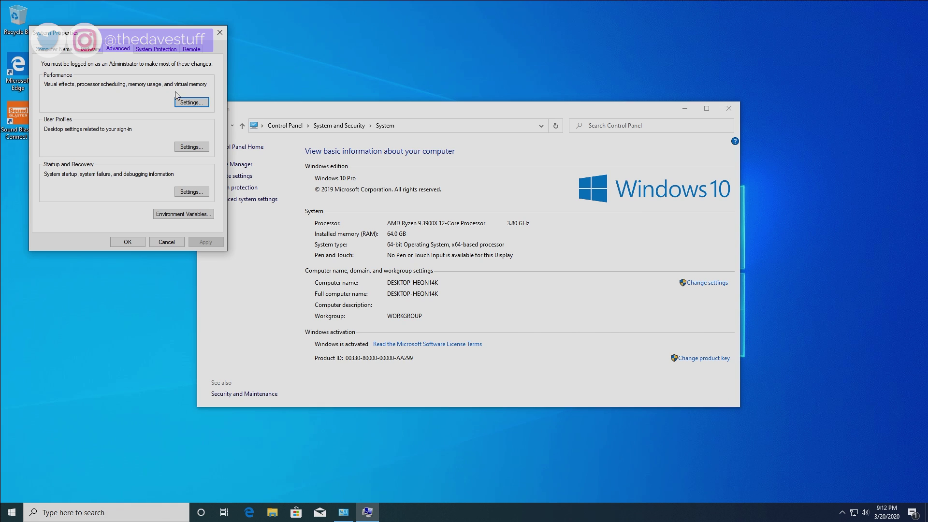
pyautogui.click(195, 105)
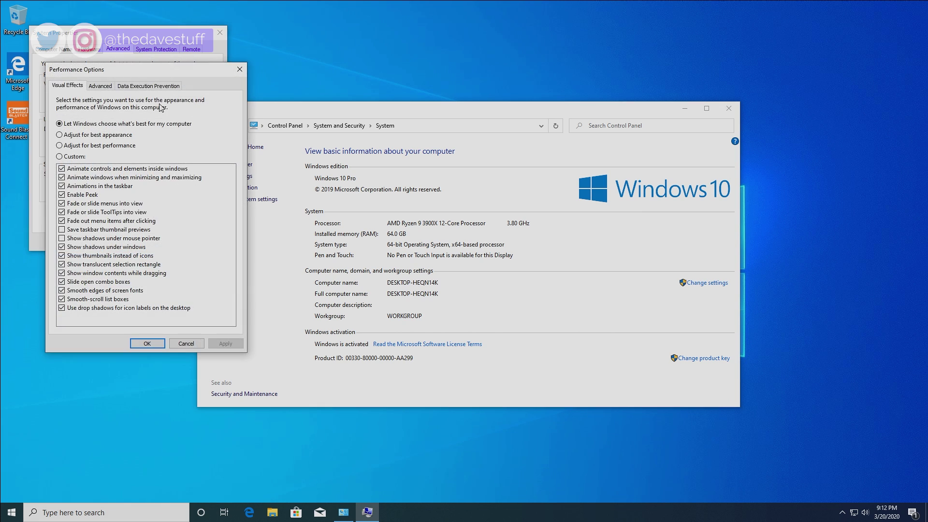
pyautogui.click(80, 146)
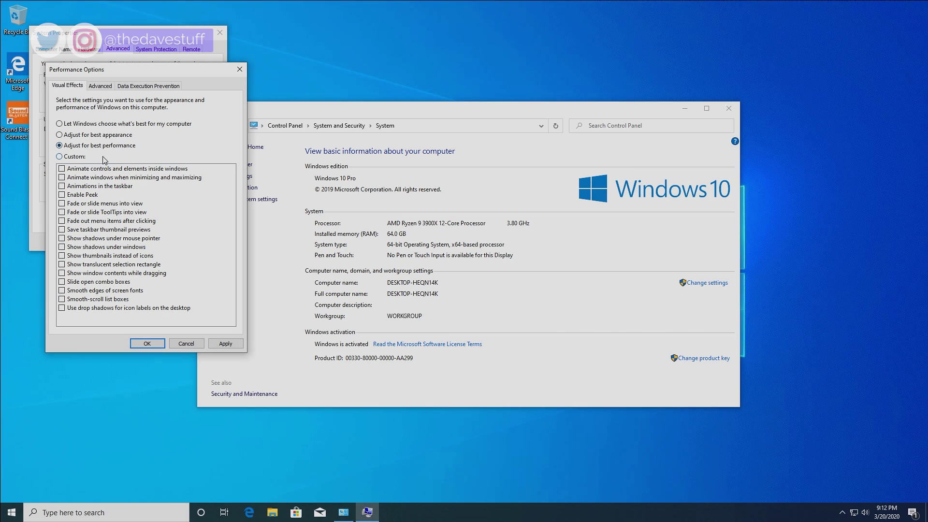
pyautogui.click(117, 291)
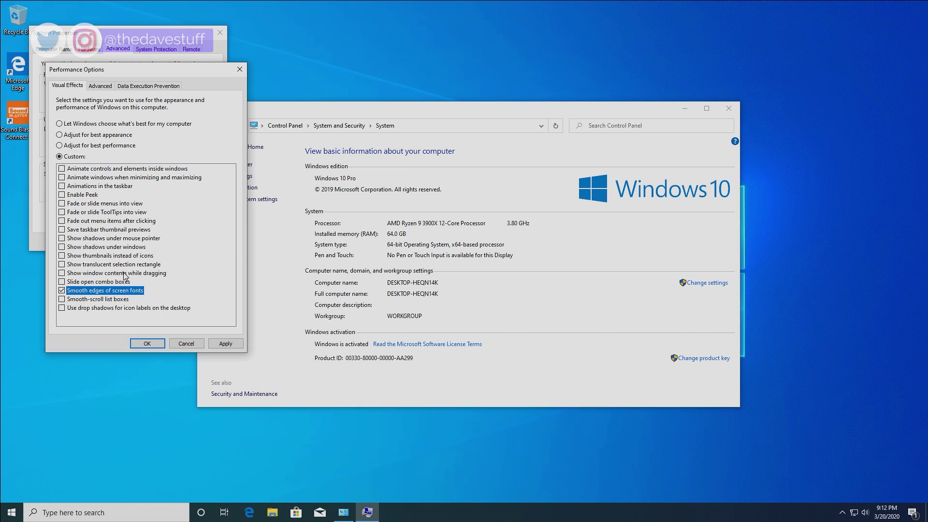
pyautogui.click(125, 274)
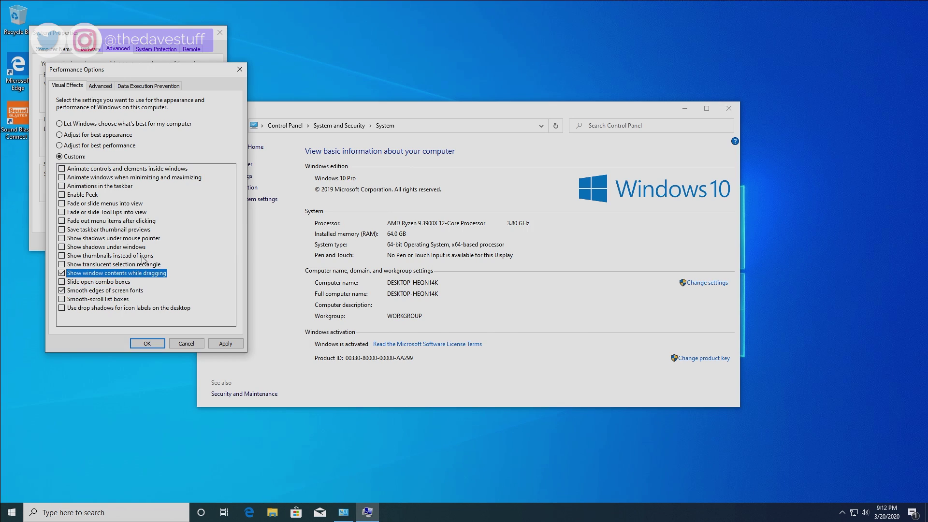
pyautogui.click(142, 257)
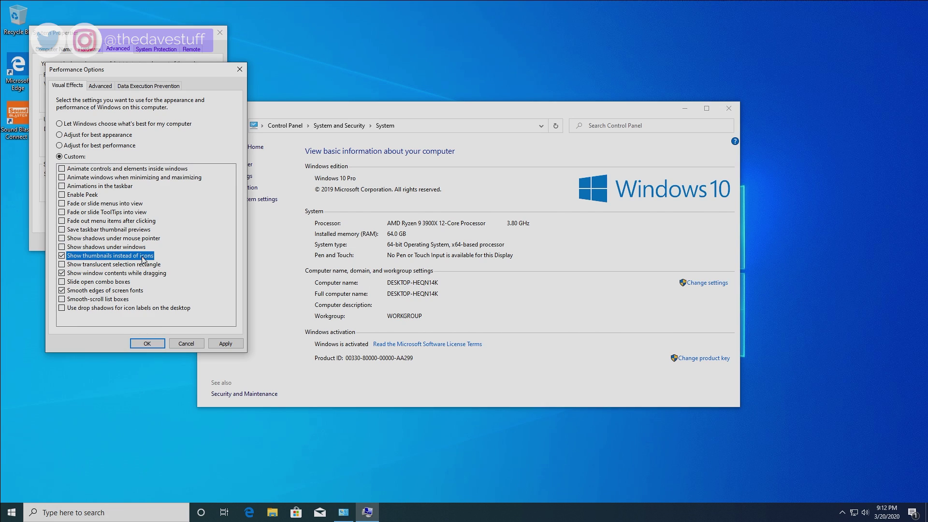
pyautogui.click(230, 344)
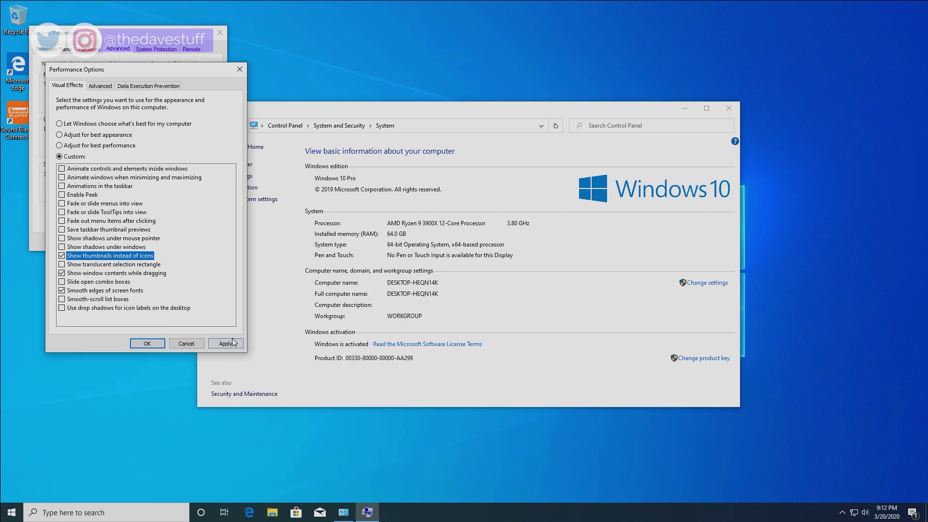
# Turn off automatic paging file management in Virtual Memory and set a system managed paging file on the Pagefile (G:) drive
pyautogui.click(96, 89)
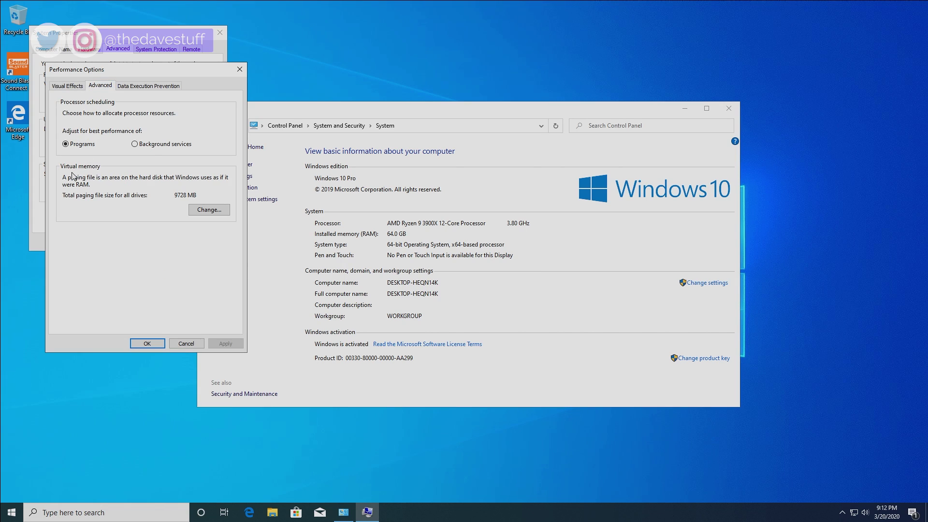
pyautogui.click(204, 214)
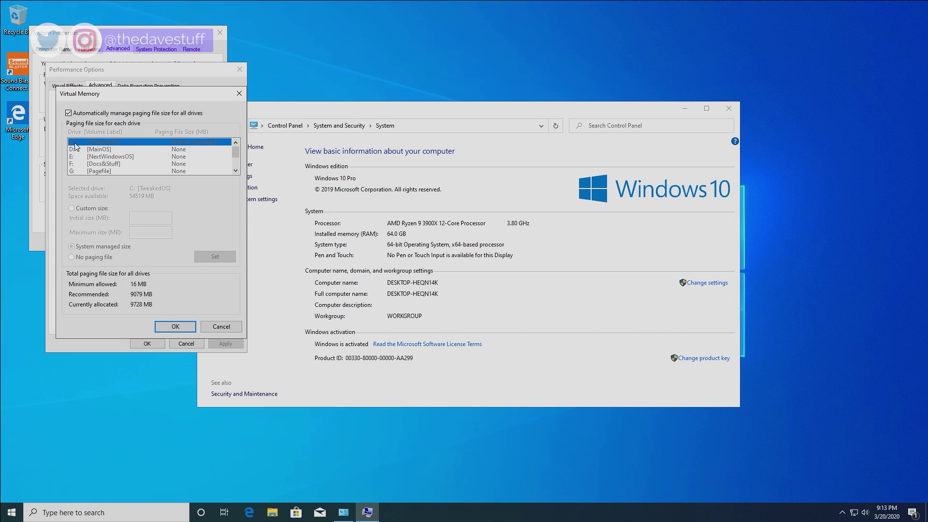
pyautogui.click(69, 114)
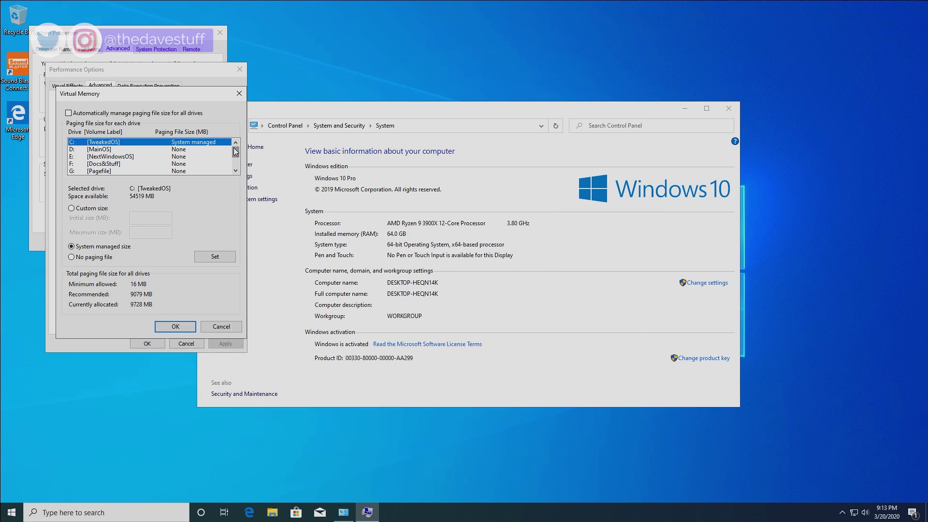
pyautogui.click(116, 172)
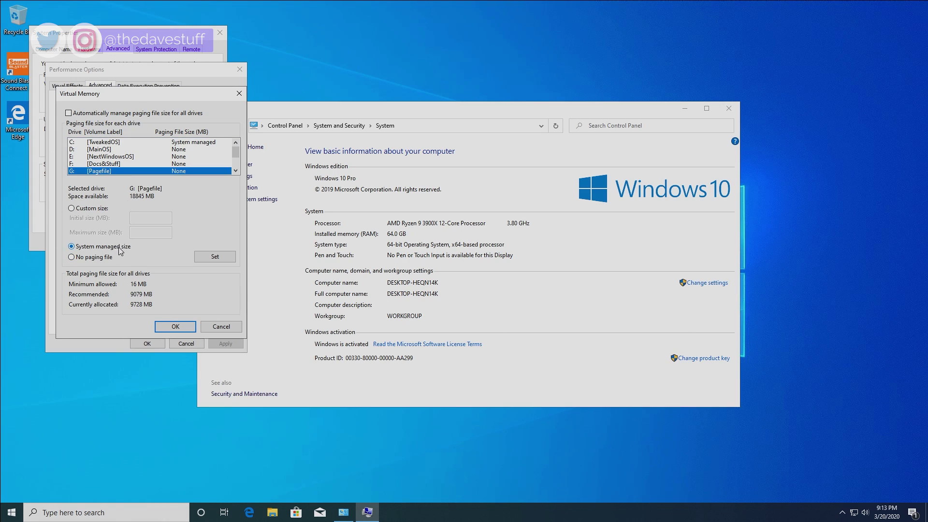
pyautogui.click(220, 262)
# Set the TweakedOS (C:) drive to no paging file and confirm the changes, overwriting the existing page file on G:
pyautogui.click(105, 143)
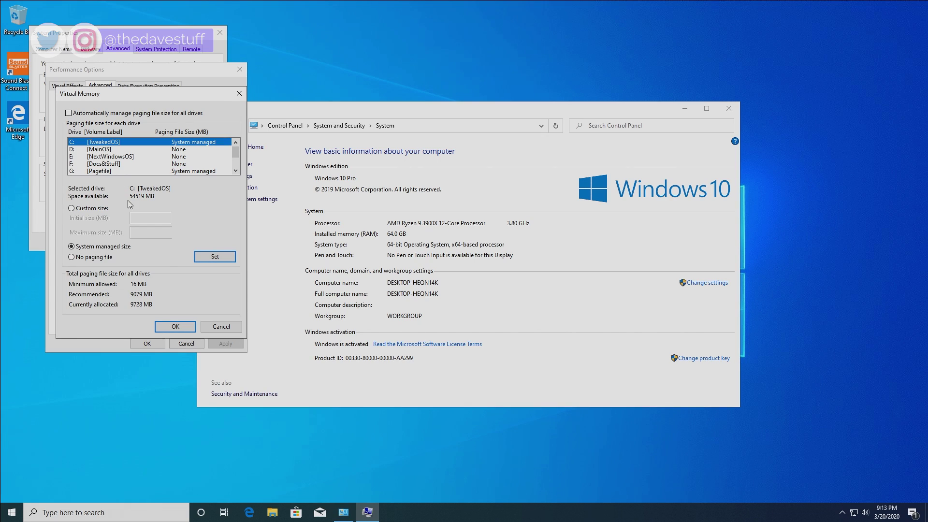
pyautogui.click(103, 259)
pyautogui.click(211, 260)
pyautogui.click(503, 299)
pyautogui.click(177, 327)
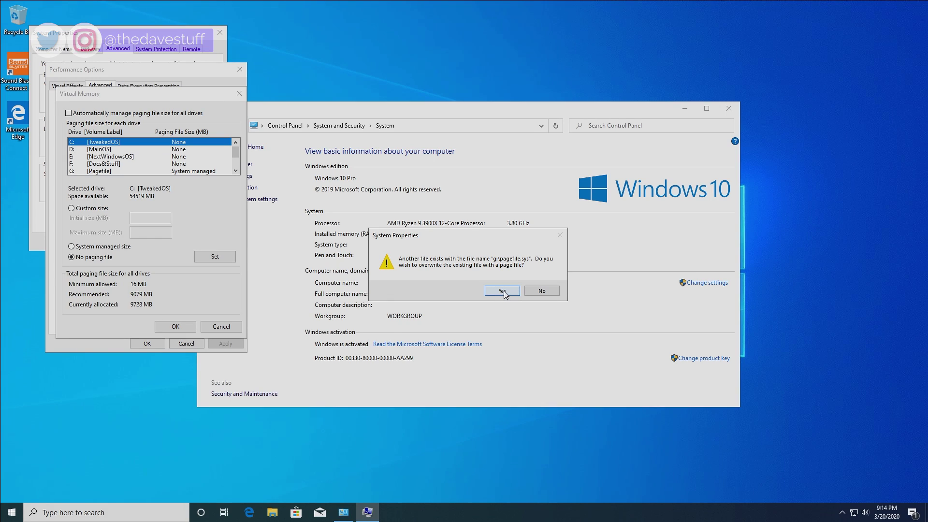
pyautogui.click(503, 291)
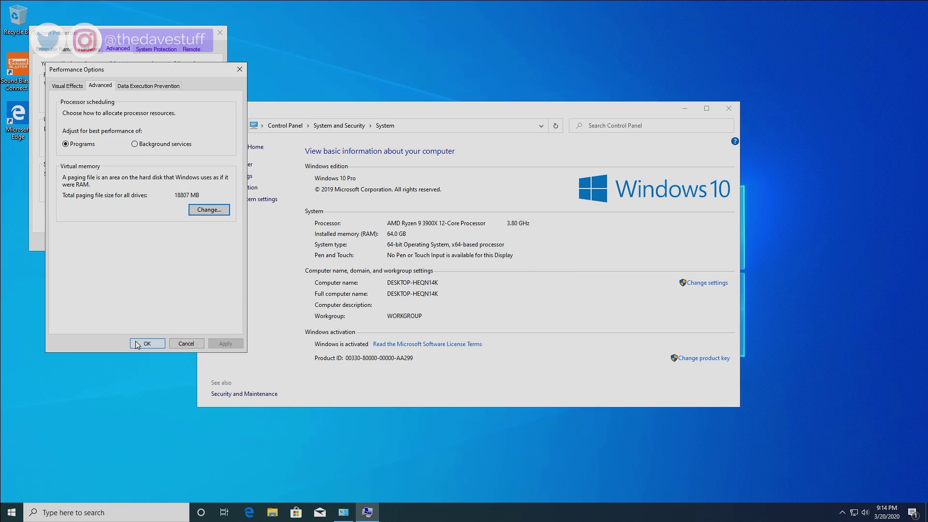
pyautogui.click(137, 344)
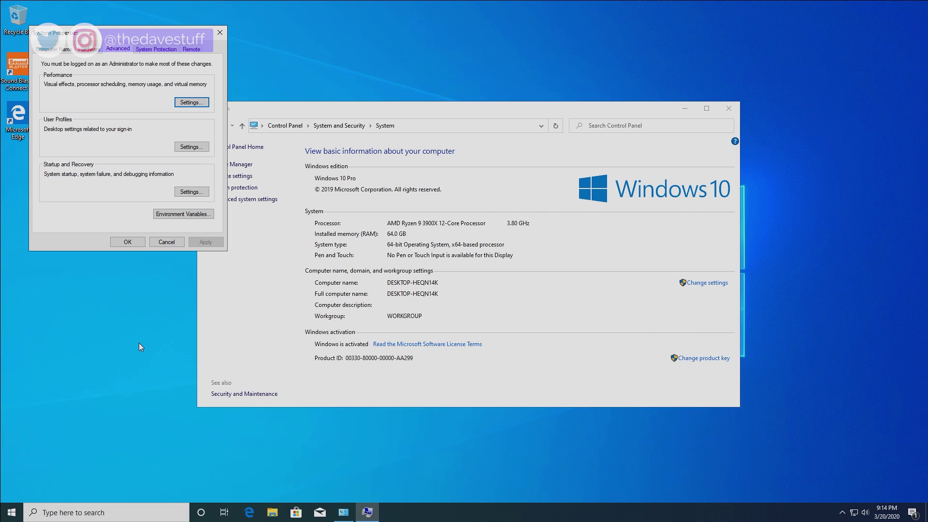
pyautogui.click(129, 243)
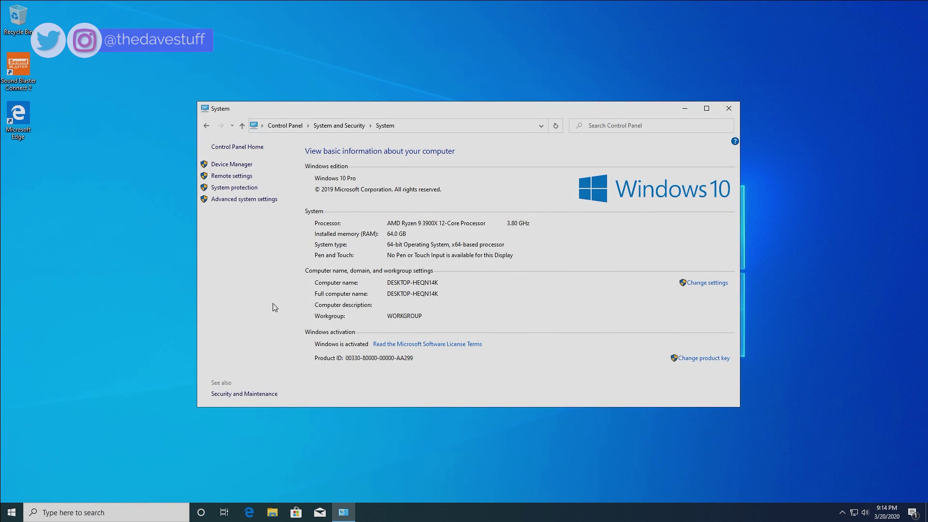
# Open the Ease of Access Center and turn off both reading the quick access section aloud and always scanning it
pyautogui.click(285, 126)
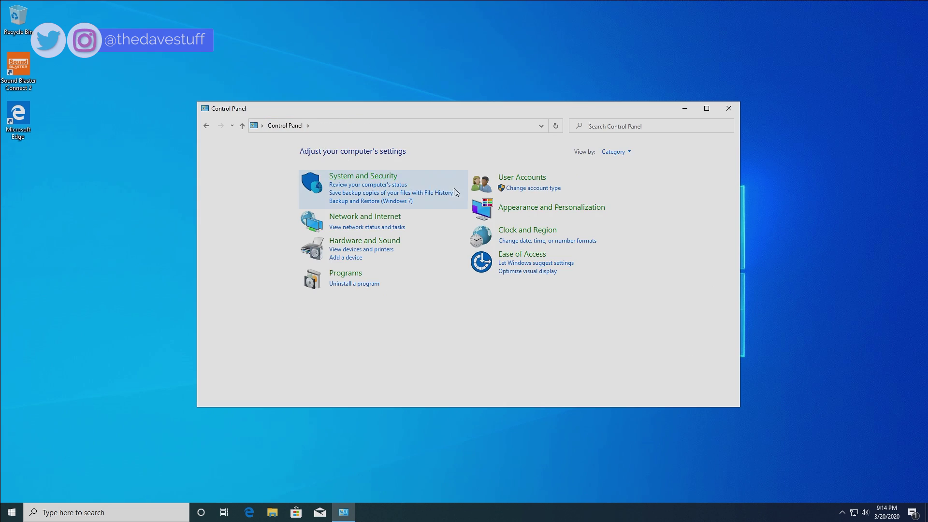
pyautogui.click(523, 212)
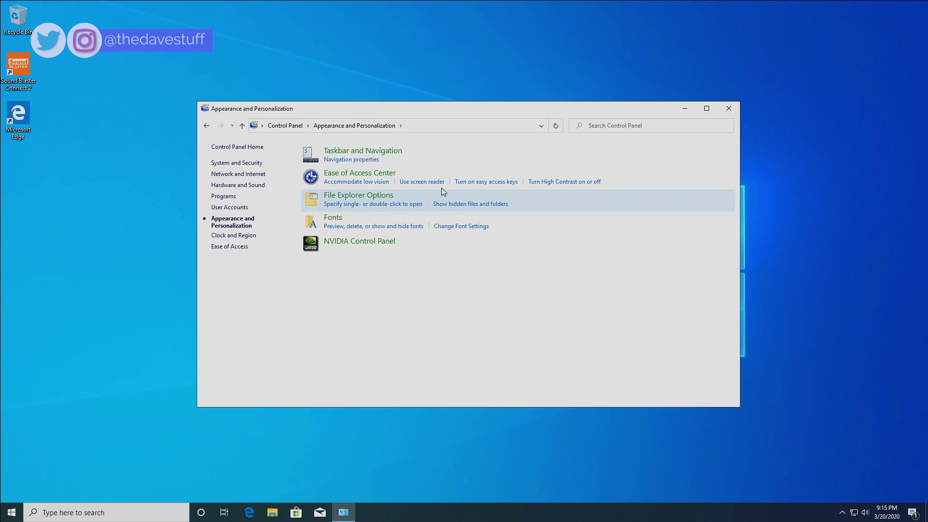
pyautogui.click(344, 175)
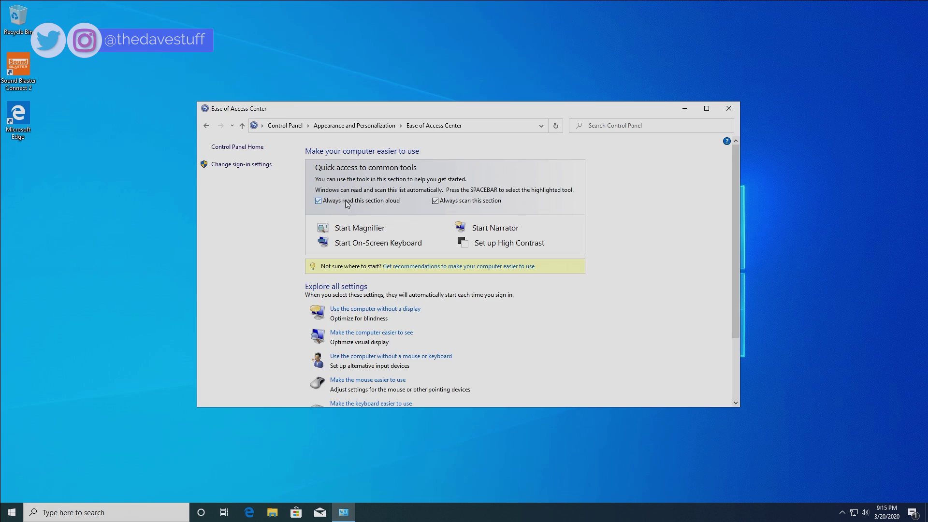
pyautogui.click(319, 202)
pyautogui.click(438, 202)
# Disable the Mouse Keys keyboard shortcut, its warning message and sound, and the Mouse Keys taskbar icon, and save the settings
pyautogui.scroll(-2, 561, 227)
pyautogui.scroll(-1, 514, 317)
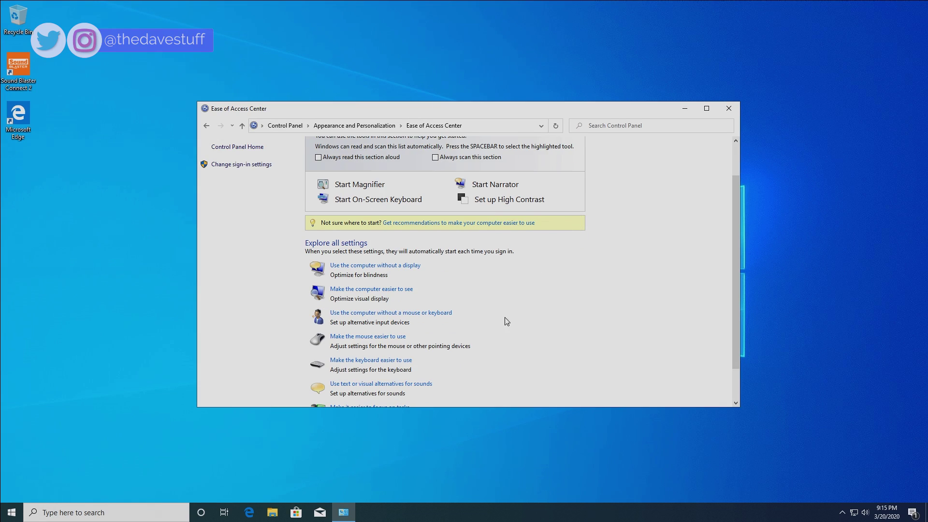
pyautogui.click(382, 337)
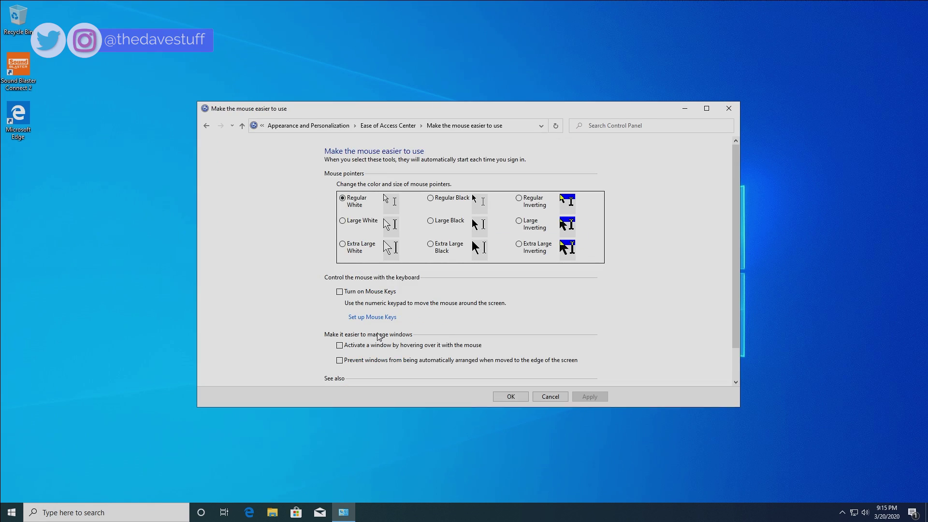
pyautogui.scroll(-3, 389, 322)
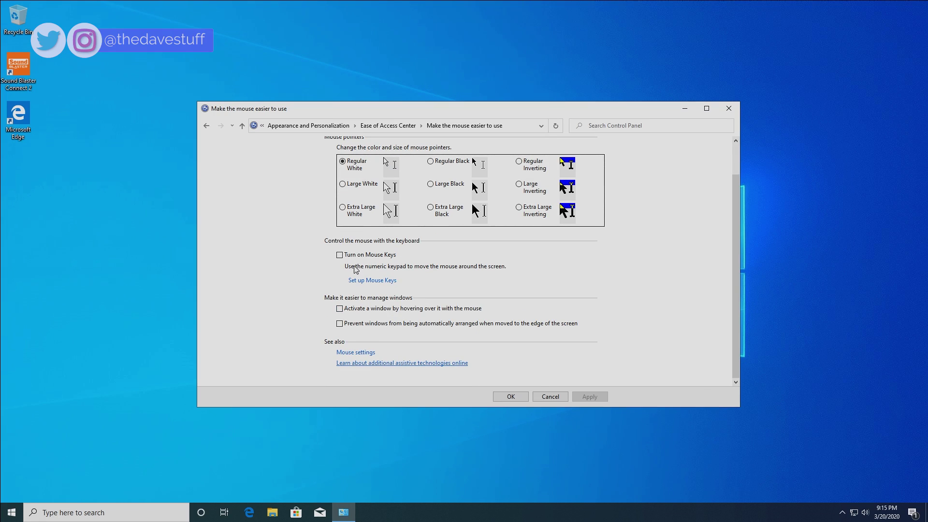
pyautogui.click(375, 284)
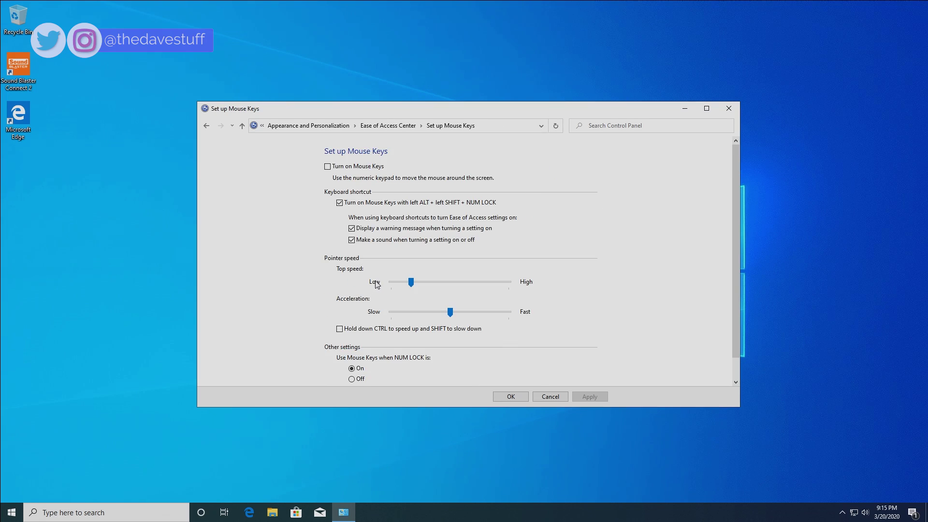
pyautogui.click(340, 204)
pyautogui.click(351, 228)
pyautogui.click(358, 246)
pyautogui.scroll(-1, 342, 255)
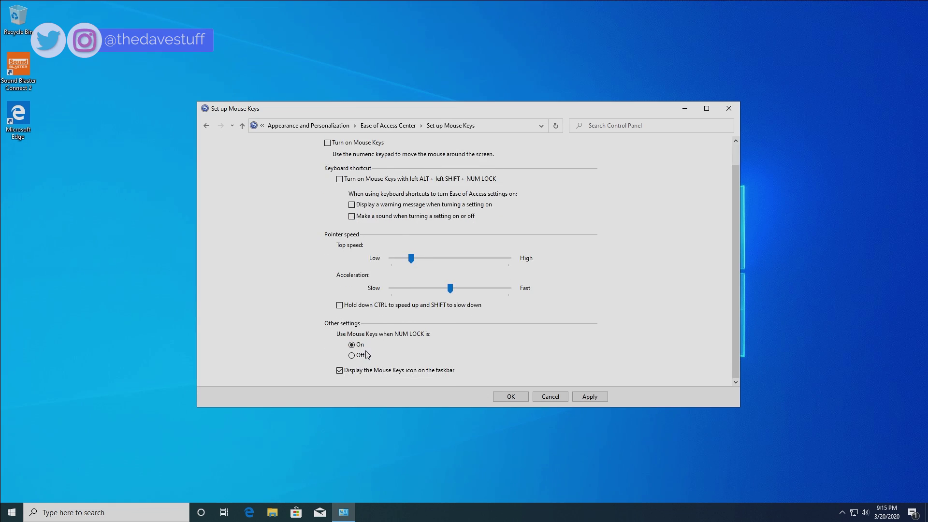
pyautogui.click(356, 376)
pyautogui.click(590, 397)
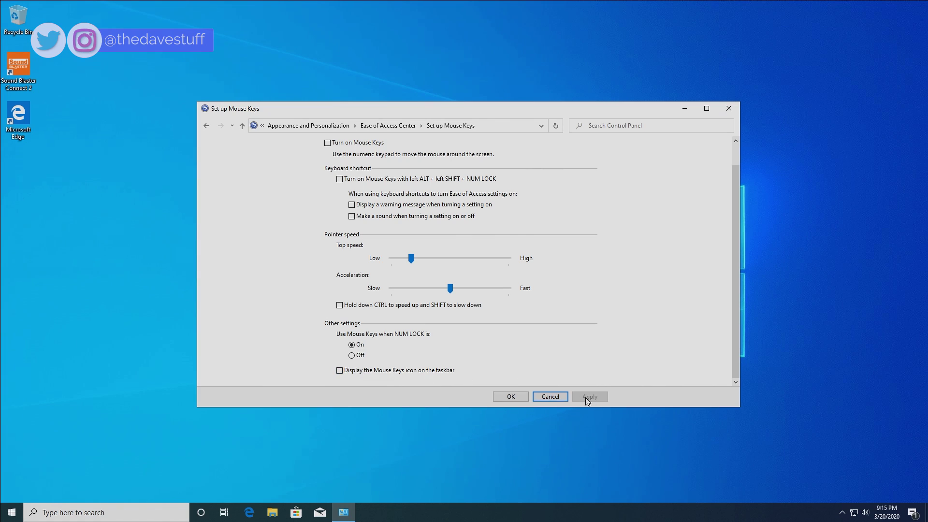
pyautogui.click(502, 398)
# Open the settings for making the keyboard easier to use and deselect turning on Toggle Keys by holding NUM LOCK
pyautogui.scroll(-2, 429, 381)
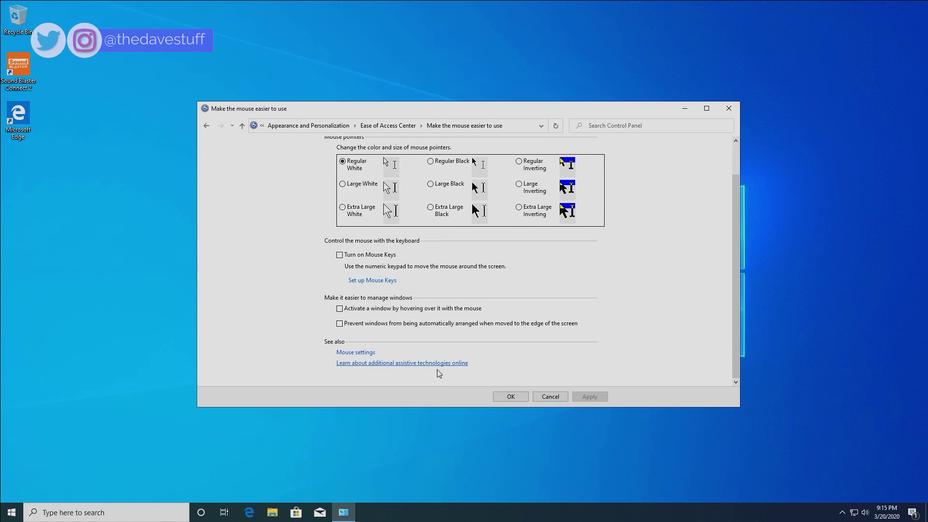
pyautogui.click(386, 127)
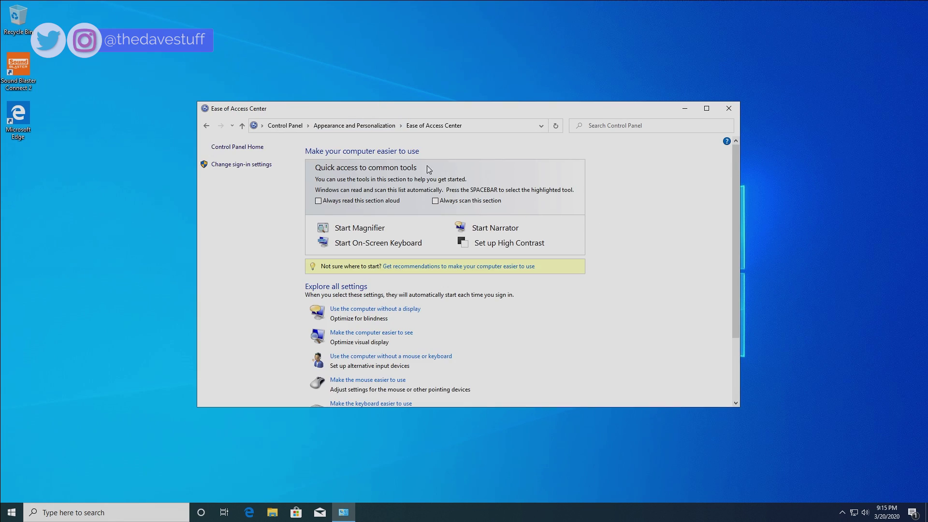
pyautogui.scroll(-3, 503, 288)
pyautogui.scroll(-1, 492, 303)
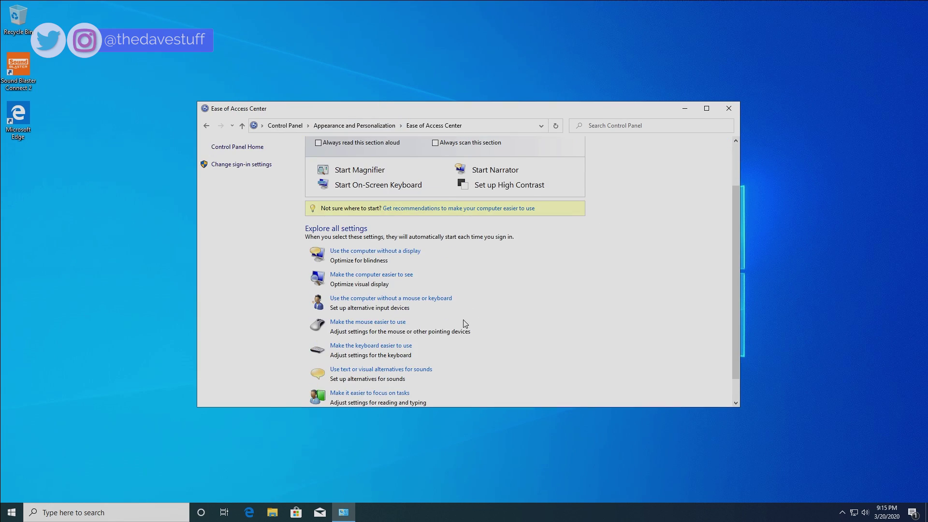
pyautogui.scroll(-1, 462, 326)
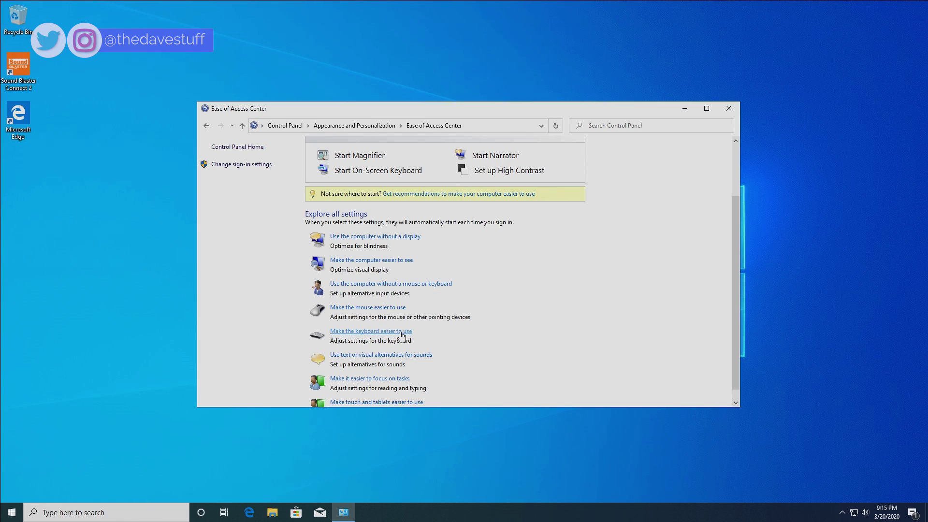
pyautogui.click(402, 333)
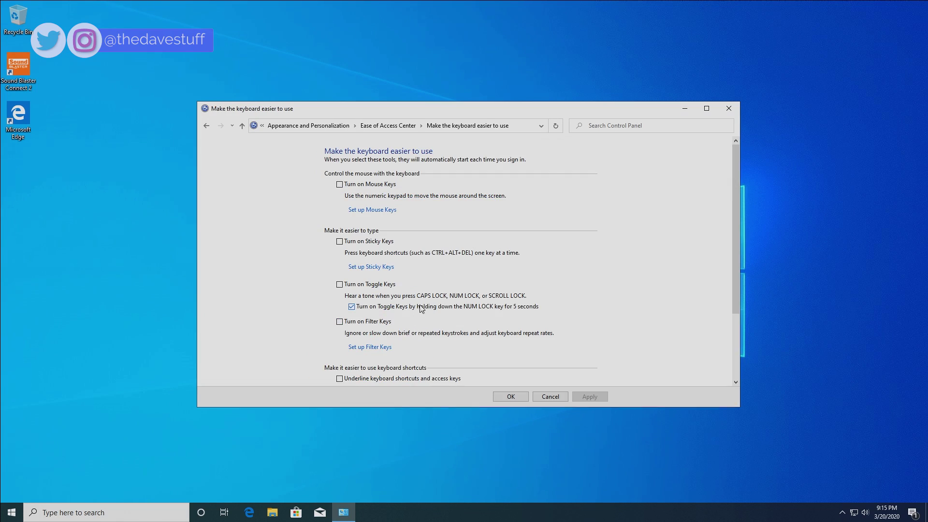
pyautogui.click(352, 308)
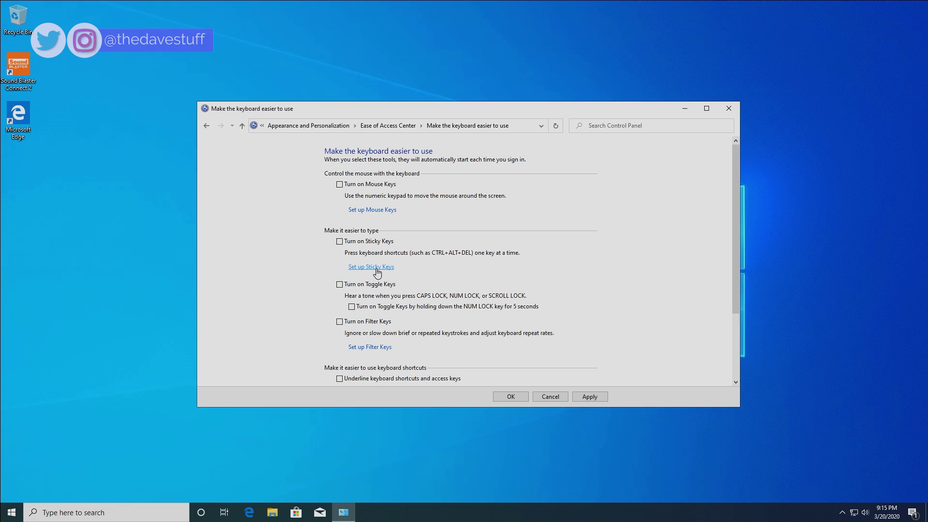
# Clear the enabled options in the Sticky Keys setup, apply them, and close the keyboard settings
pyautogui.click(378, 269)
pyautogui.click(343, 203)
pyautogui.click(344, 265)
pyautogui.click(344, 281)
pyautogui.click(344, 310)
pyautogui.click(357, 324)
pyautogui.click(592, 398)
pyautogui.click(508, 397)
pyautogui.scroll(-3, 456, 357)
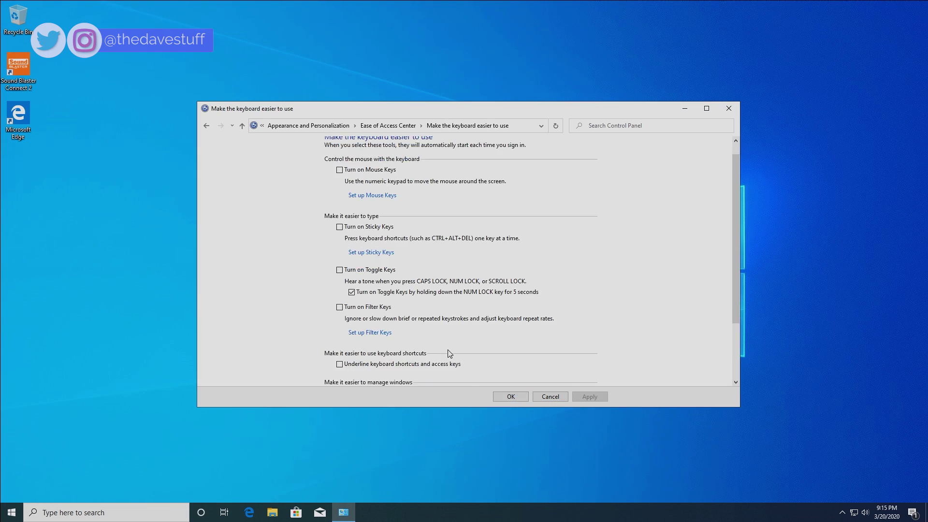
pyautogui.scroll(-2, 450, 353)
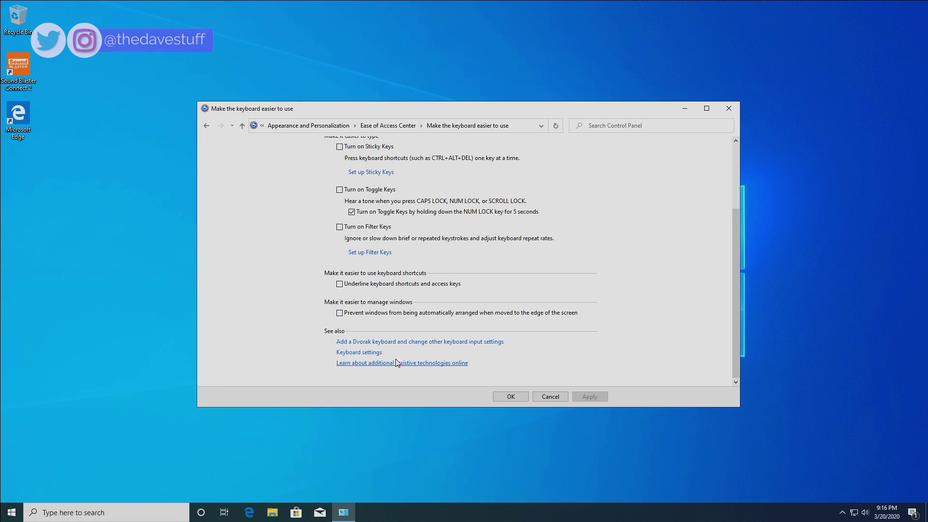
pyautogui.click(510, 397)
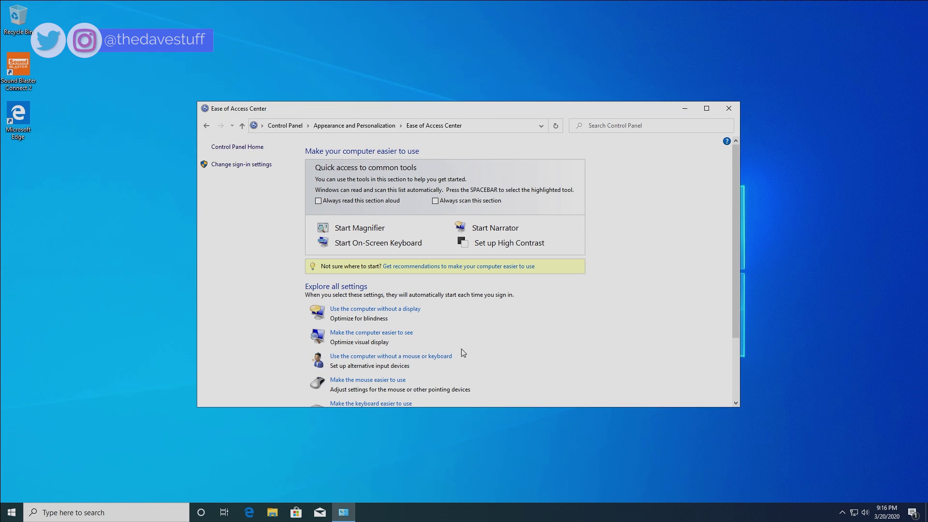
# Set the visual warning to None in the text or visual alternatives for sounds and save the change
pyautogui.scroll(-2, 461, 352)
pyautogui.scroll(-2, 463, 353)
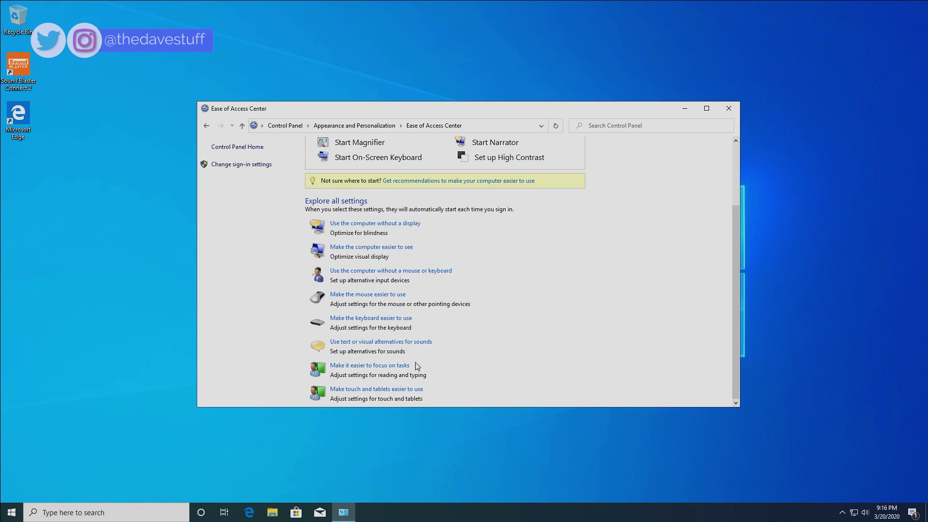
pyautogui.click(364, 343)
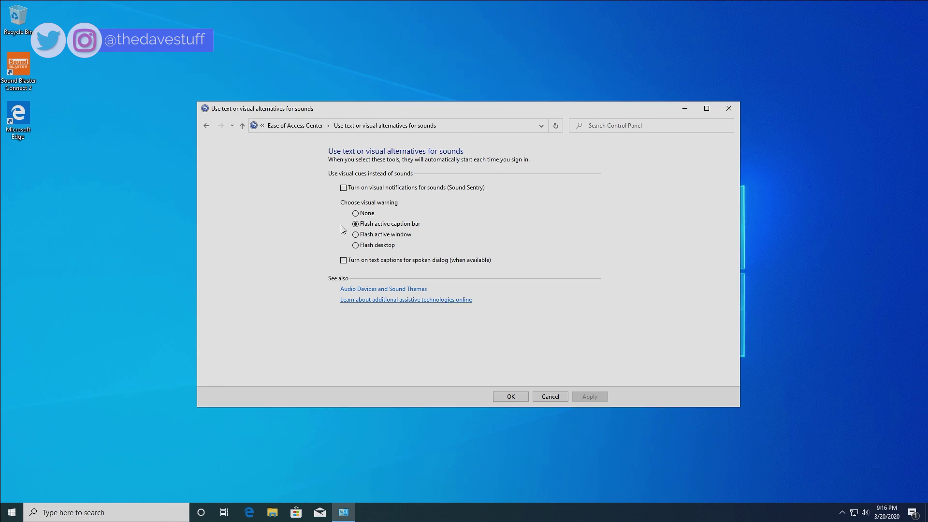
pyautogui.click(358, 215)
pyautogui.click(602, 401)
pyautogui.click(510, 397)
# Open the settings for making it easier to focus on tasks and deselect turning on Toggle Keys by holding NUM LOCK
pyautogui.scroll(-4, 456, 377)
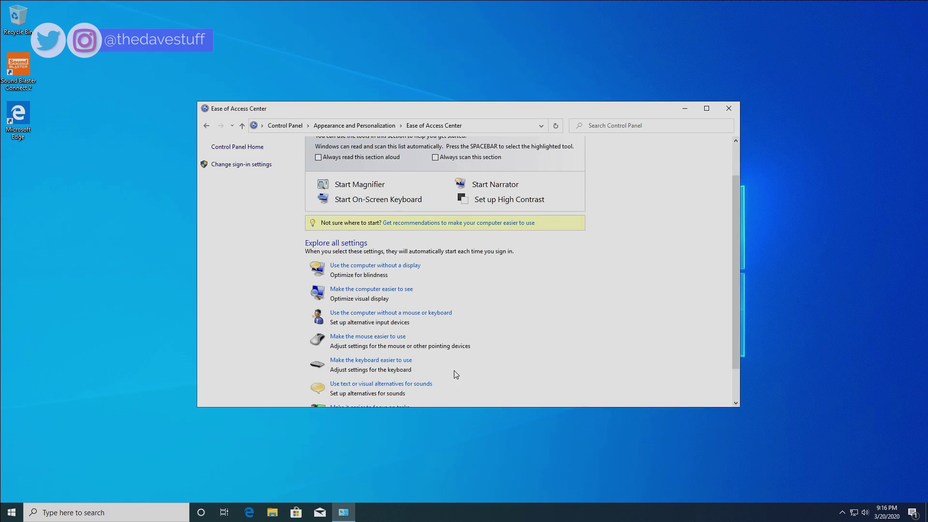
pyautogui.scroll(-1, 442, 370)
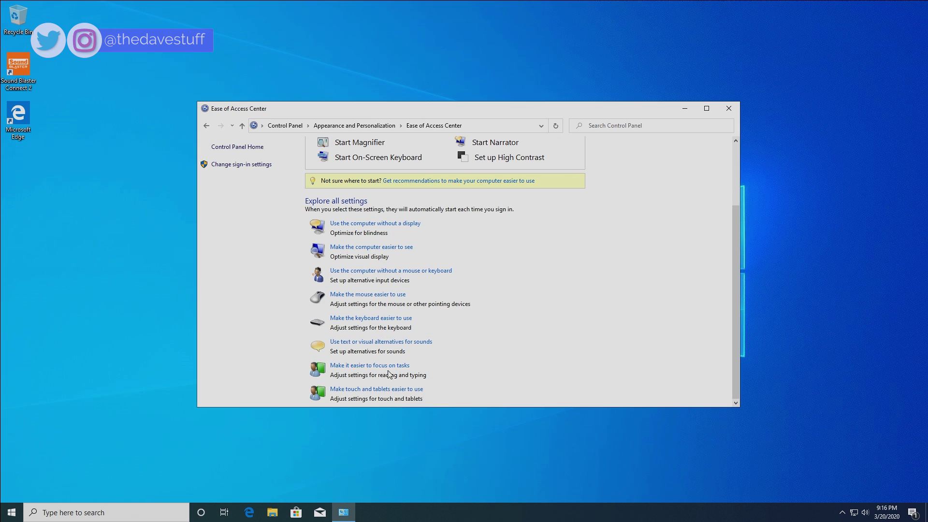
pyautogui.click(395, 370)
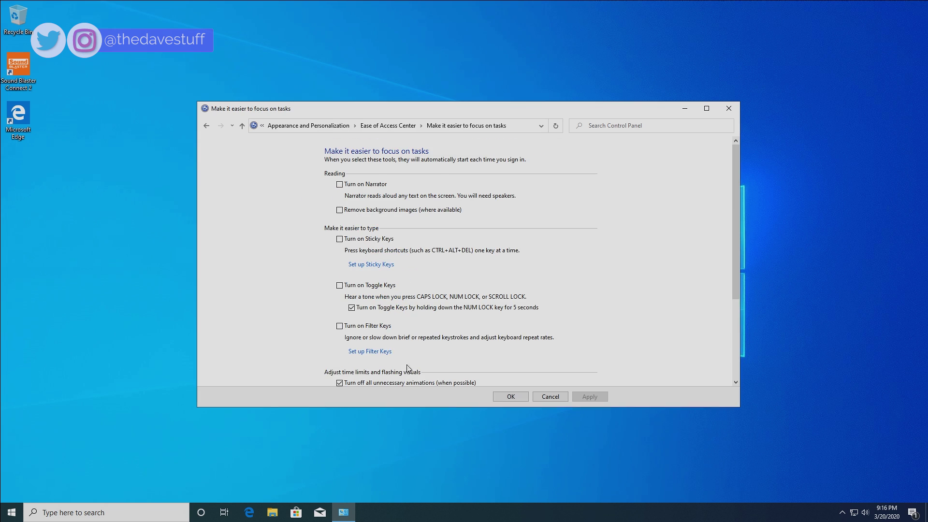
pyautogui.click(351, 307)
pyautogui.scroll(-1, 468, 331)
pyautogui.scroll(-3, 468, 331)
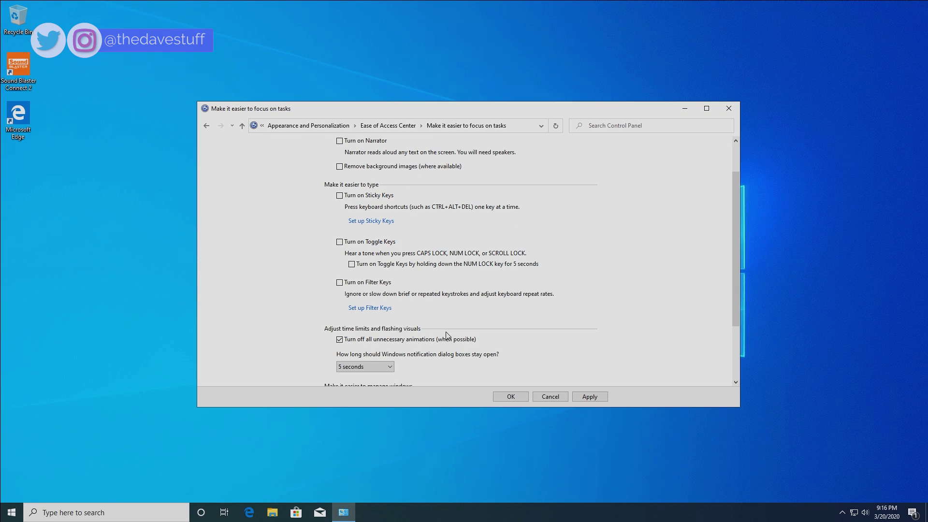
# Set Windows notification dialog boxes to stay open for 5 minutes and save the focus settings
pyautogui.scroll(-3, 400, 369)
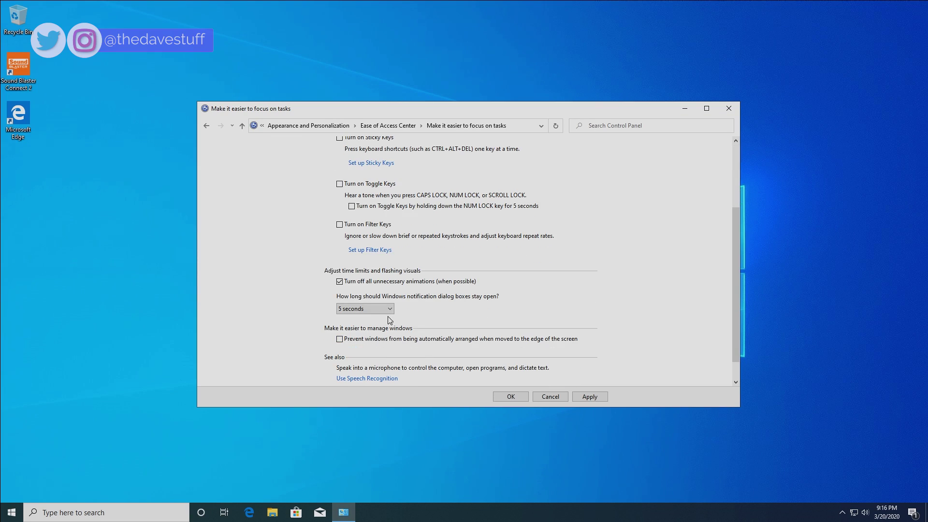
pyautogui.click(390, 310)
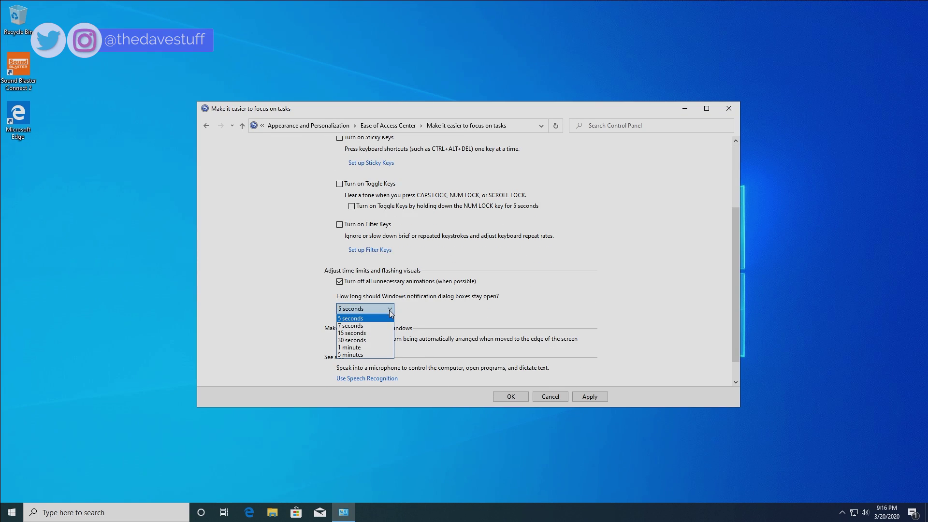
pyautogui.click(372, 355)
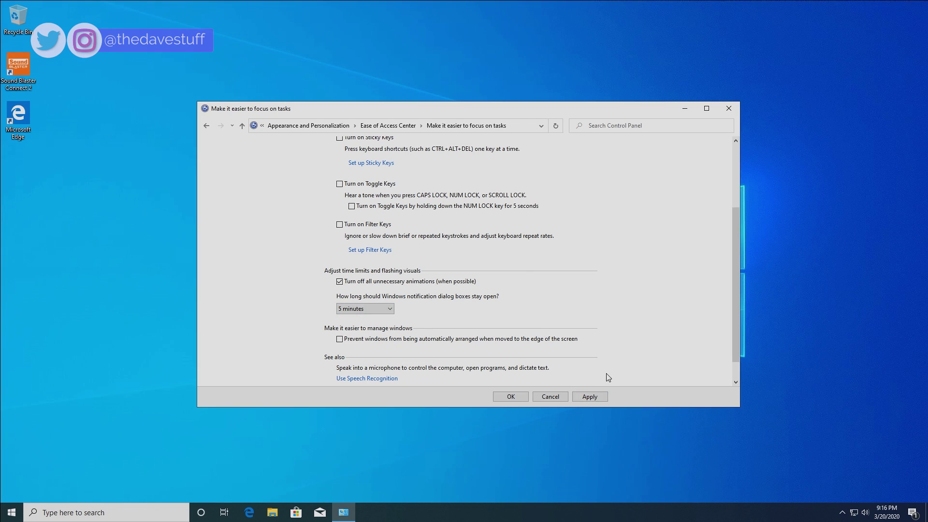
pyautogui.click(606, 394)
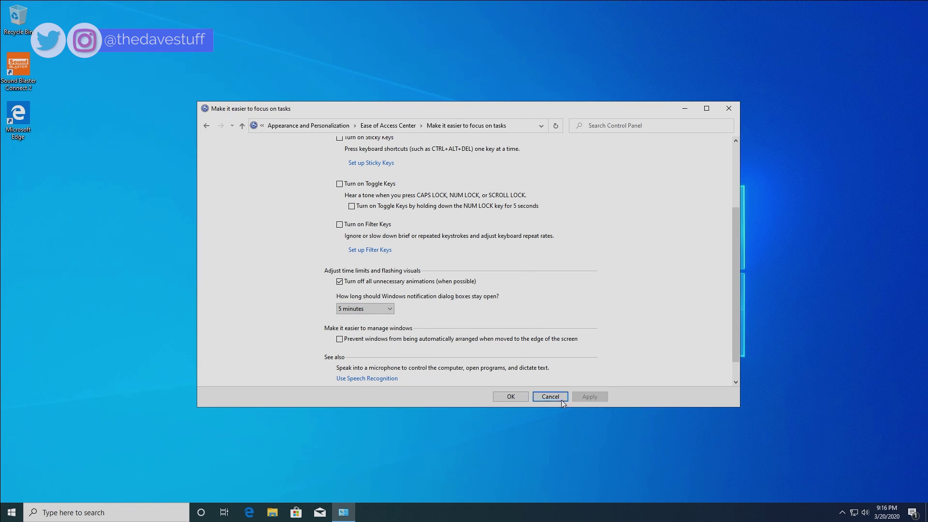
pyautogui.click(511, 397)
# Set the accessibility tool launched by the tablet's Windows and Volume up buttons to None and save the touch and tablet settings
pyautogui.scroll(-2, 473, 355)
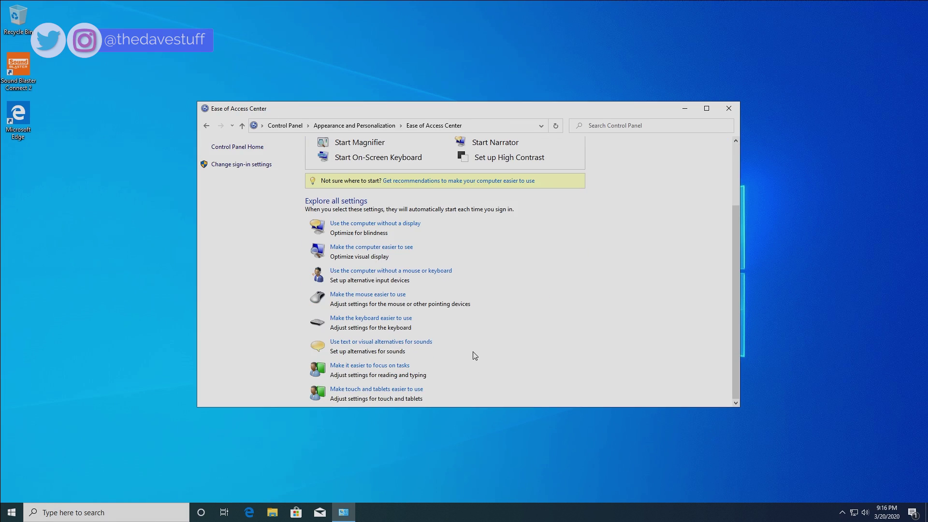
pyautogui.click(386, 390)
pyautogui.click(371, 212)
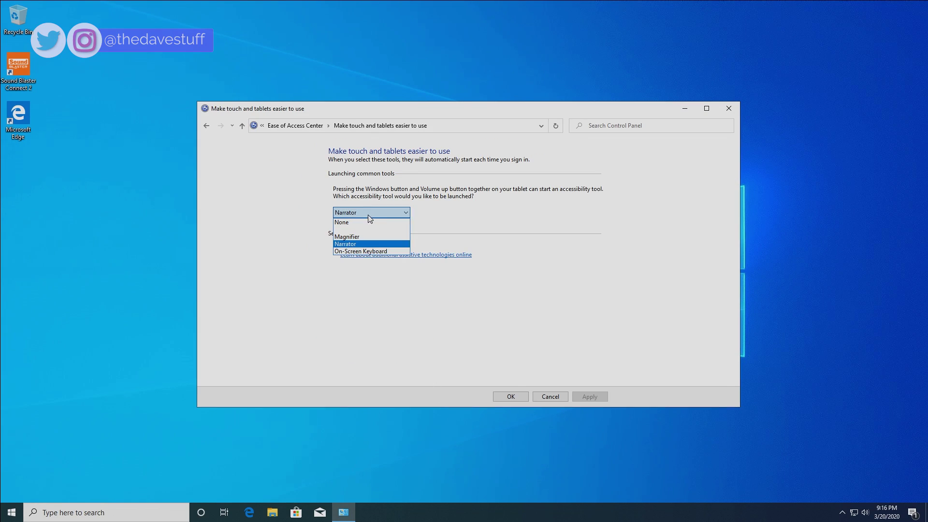
pyautogui.click(363, 223)
pyautogui.click(592, 401)
pyautogui.click(508, 401)
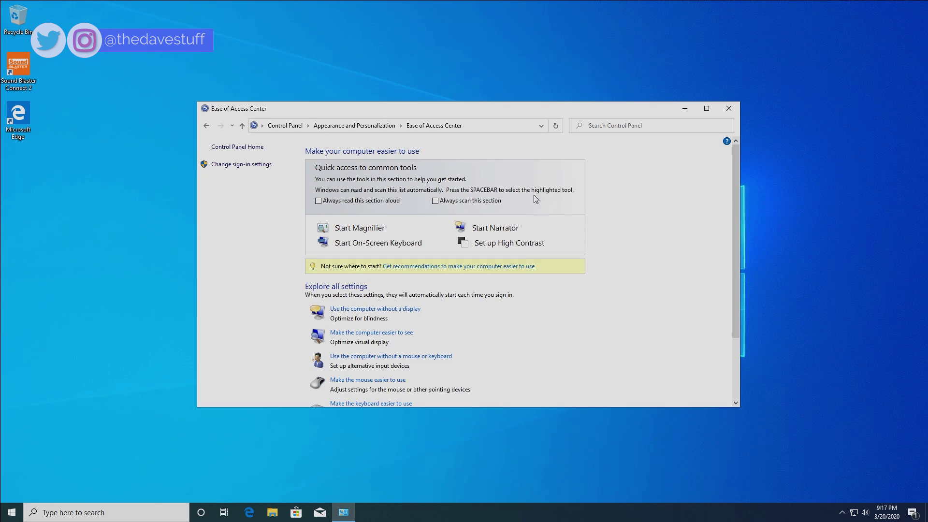
# Open the mouse properties from Hardware and Sound, slow the double-click speed slightly, and apply it
pyautogui.click(288, 126)
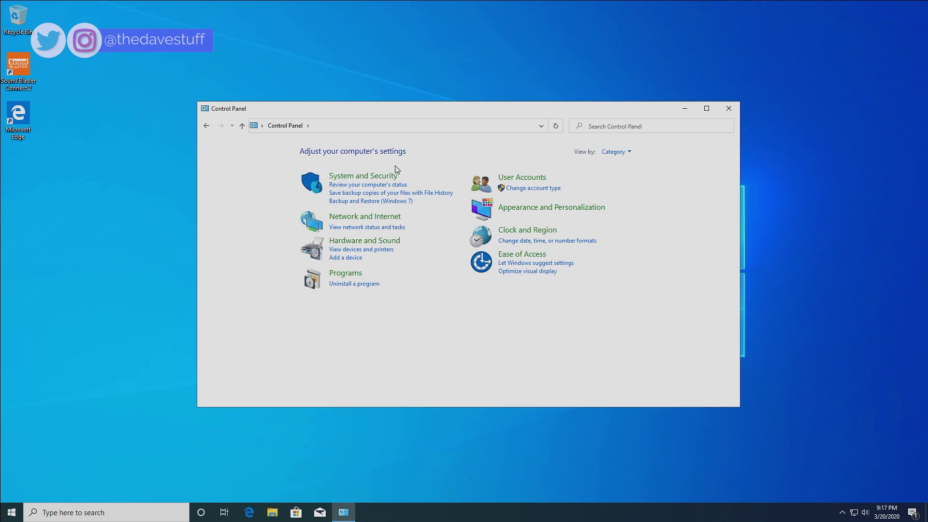
pyautogui.click(374, 244)
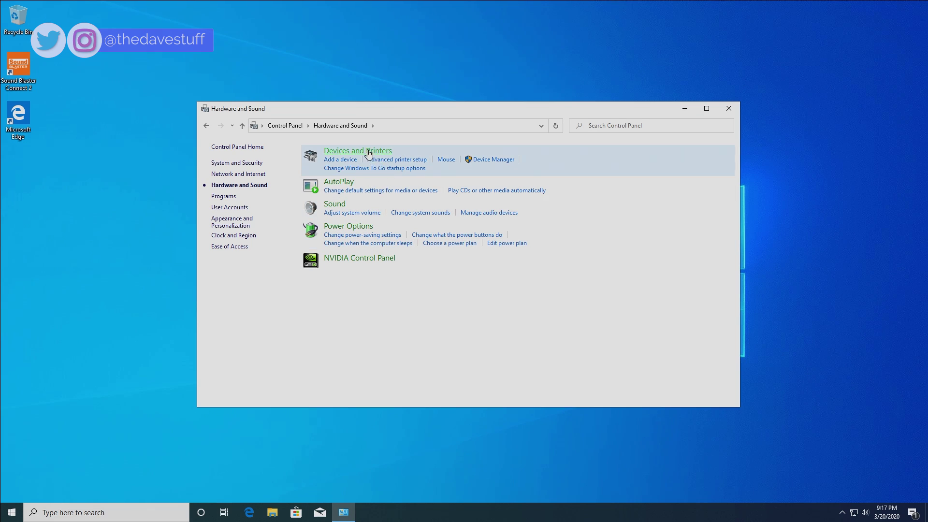
pyautogui.click(446, 159)
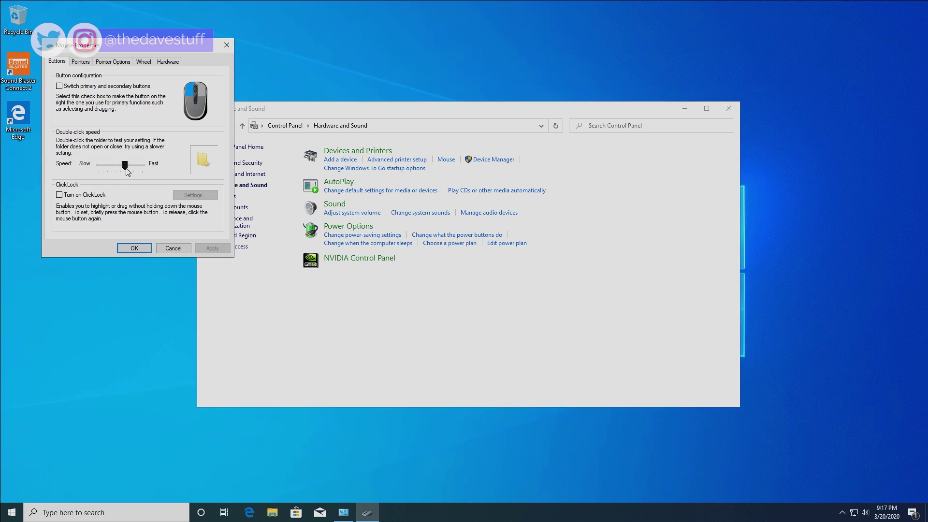
pyautogui.moveTo(125, 167); pyautogui.dragTo(121, 166)
pyautogui.click(211, 249)
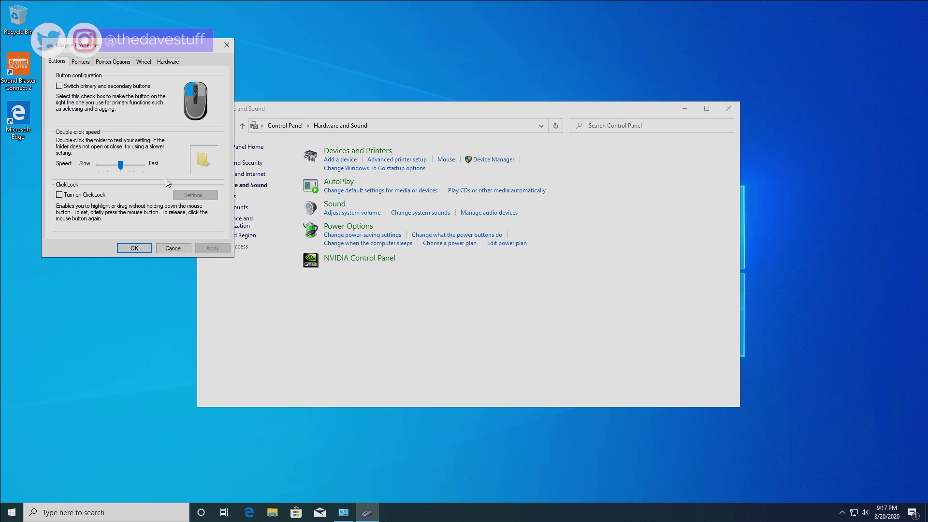
# Disable Enhance pointer precision in the mouse pointer options and apply the change
pyautogui.click(81, 65)
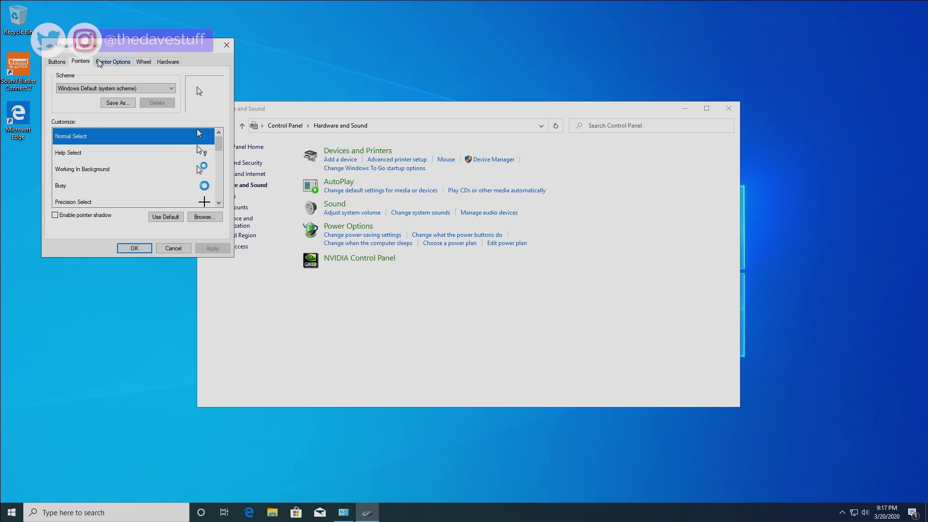
pyautogui.click(113, 61)
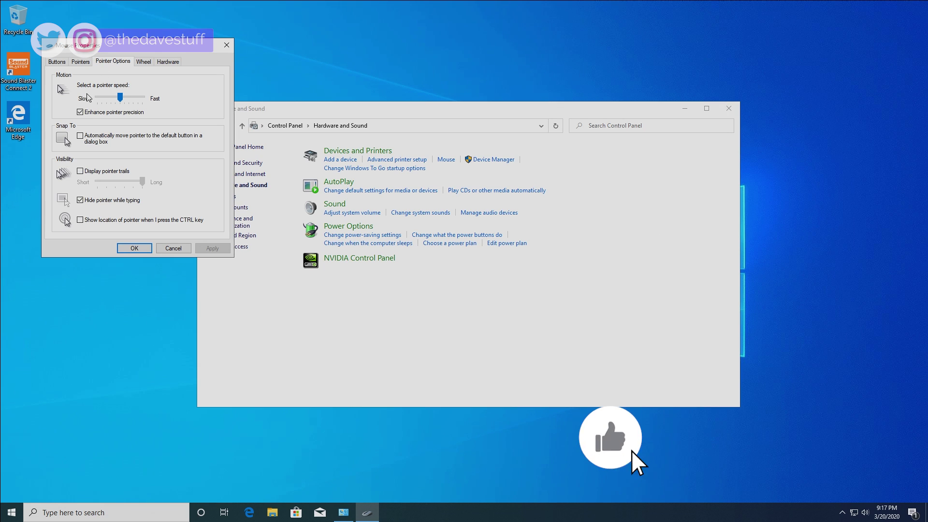
pyautogui.click(106, 112)
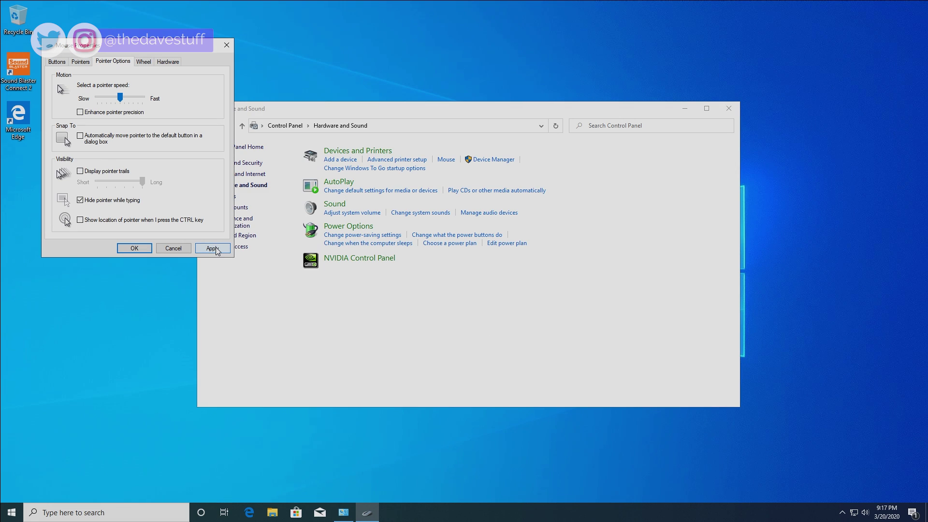
pyautogui.click(213, 248)
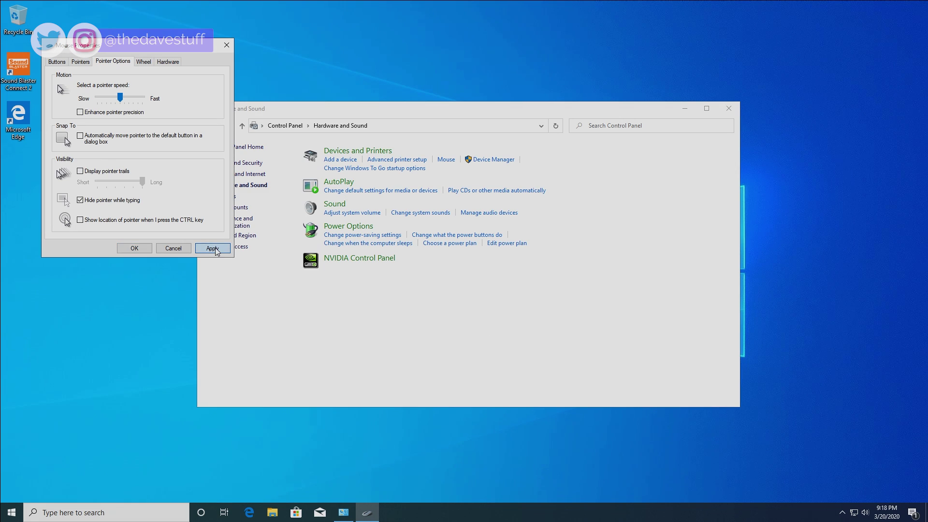
# Set the mouse wheel to scroll 1 line vertically and 1 character horizontally, and save the mouse properties
pyautogui.click(146, 62)
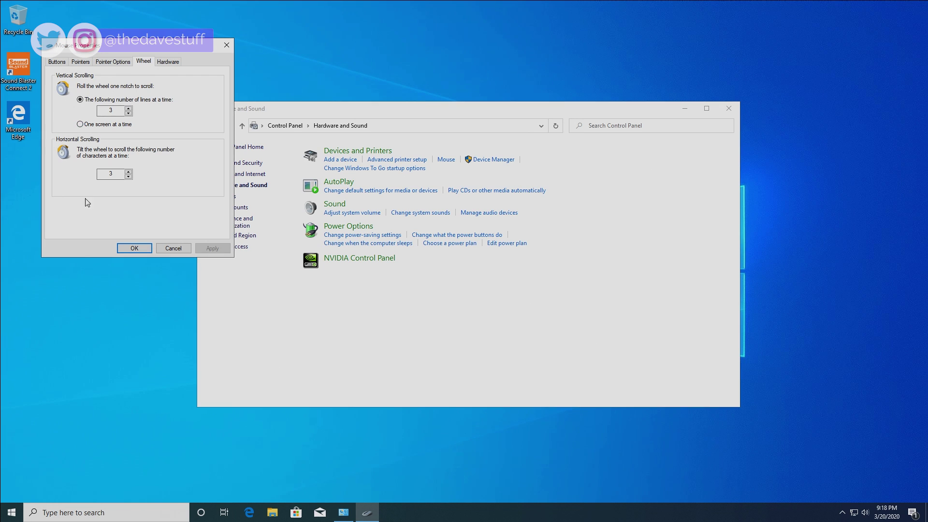
pyautogui.click(128, 114)
pyautogui.click(129, 114)
pyautogui.click(129, 177)
pyautogui.click(218, 249)
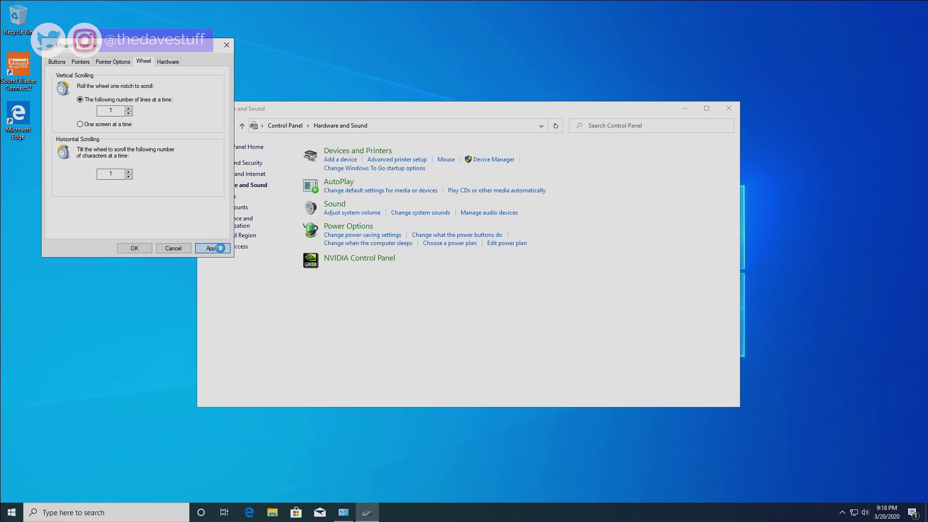
pyautogui.click(136, 249)
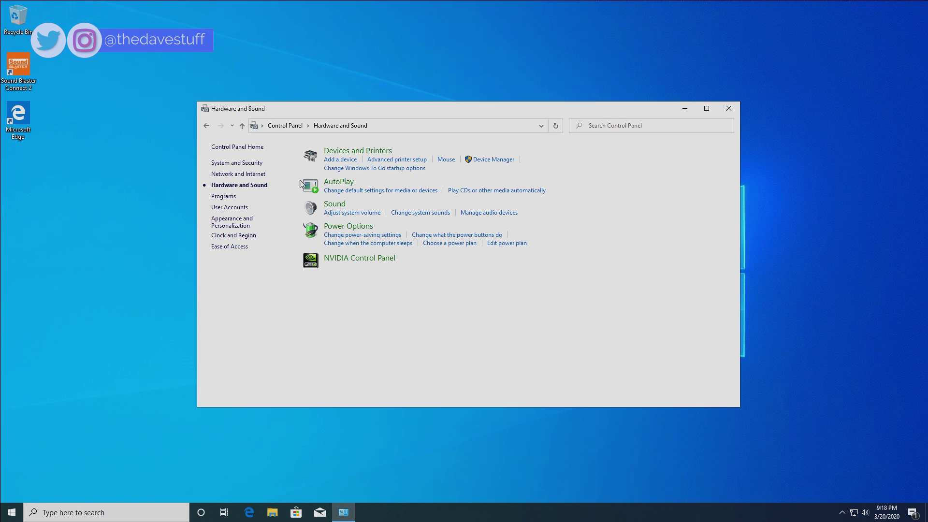
# Open the Sound settings and disable the AVT GC573 and all three NVIDIA Output playback devices
pyautogui.click(340, 207)
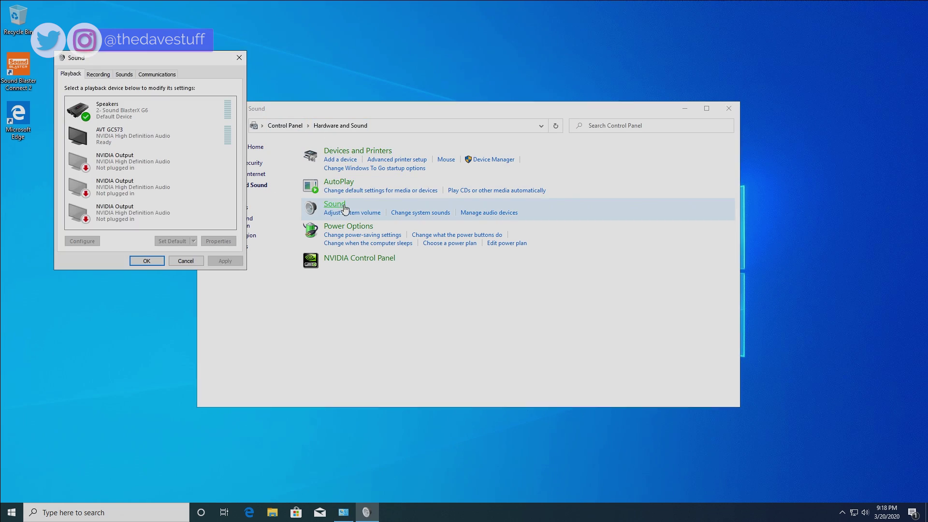
pyautogui.rightClick(125, 140)
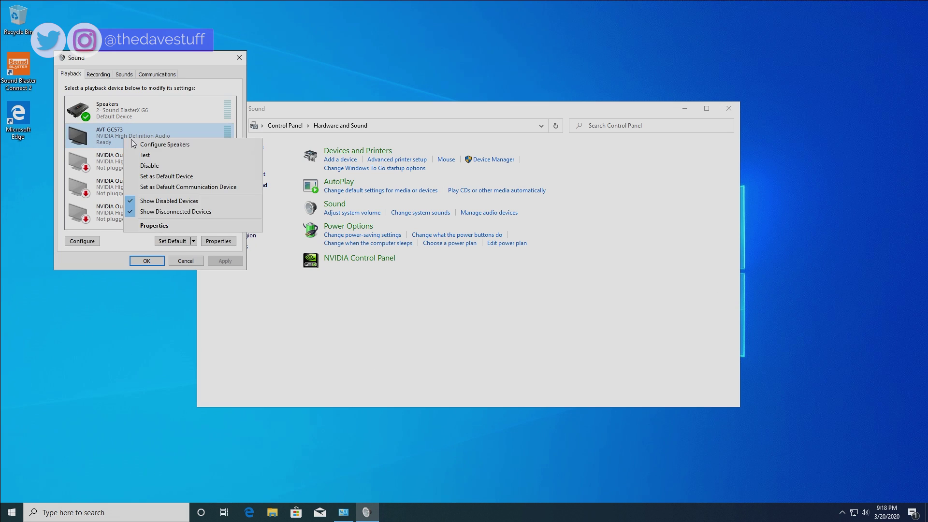
pyautogui.click(150, 169)
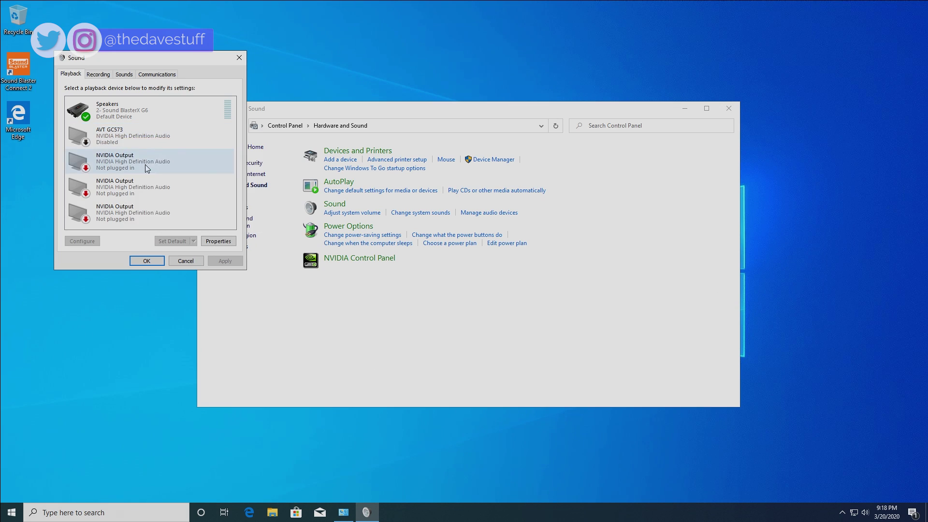
pyautogui.rightClick(149, 167)
pyautogui.click(174, 184)
pyautogui.rightClick(154, 183)
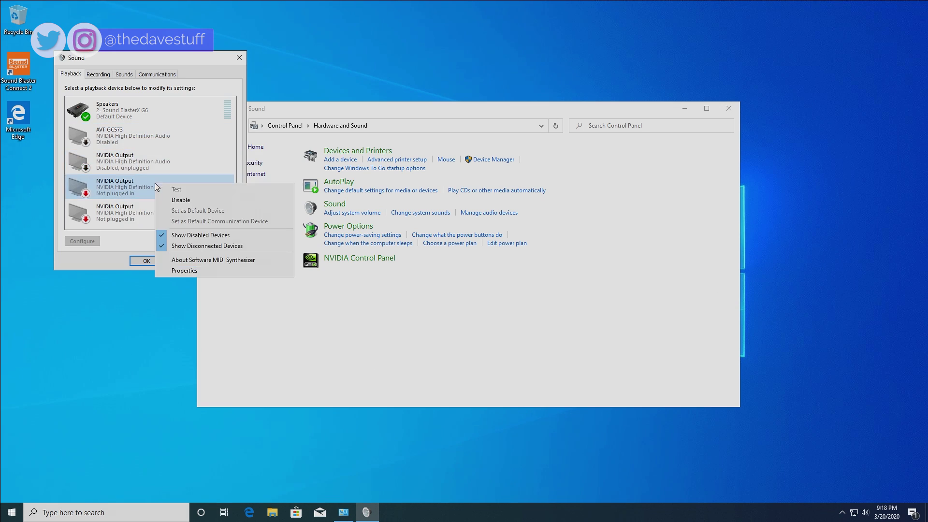
pyautogui.click(166, 198)
pyautogui.rightClick(157, 223)
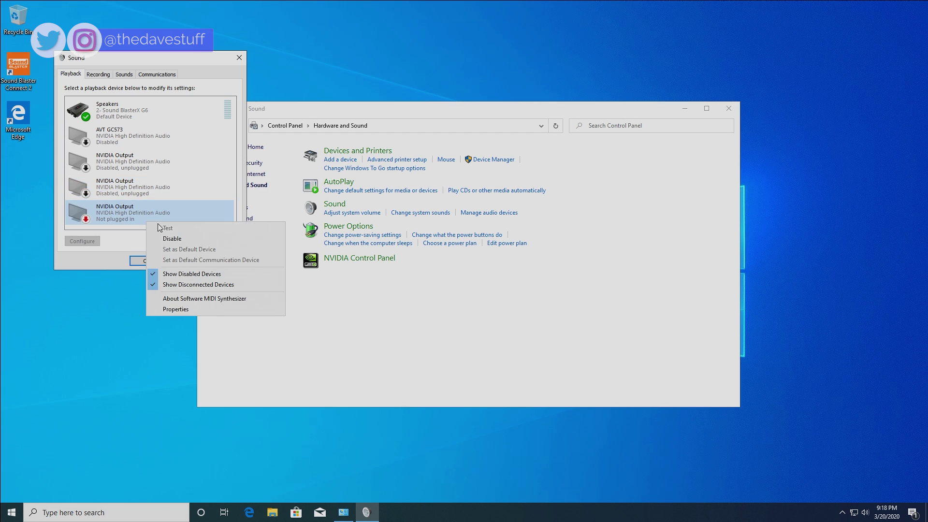
pyautogui.click(178, 240)
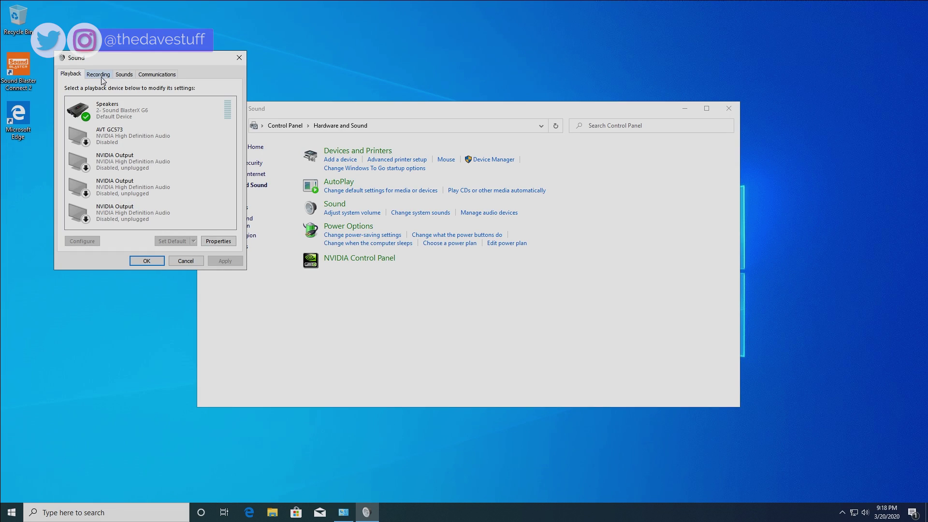
# For the Sound BlasterX G6 speakers, disable audio enhancements and exclusive control, and choose the 16 bit, 48000 Hz (DVD Quality) default format
pyautogui.click(124, 113)
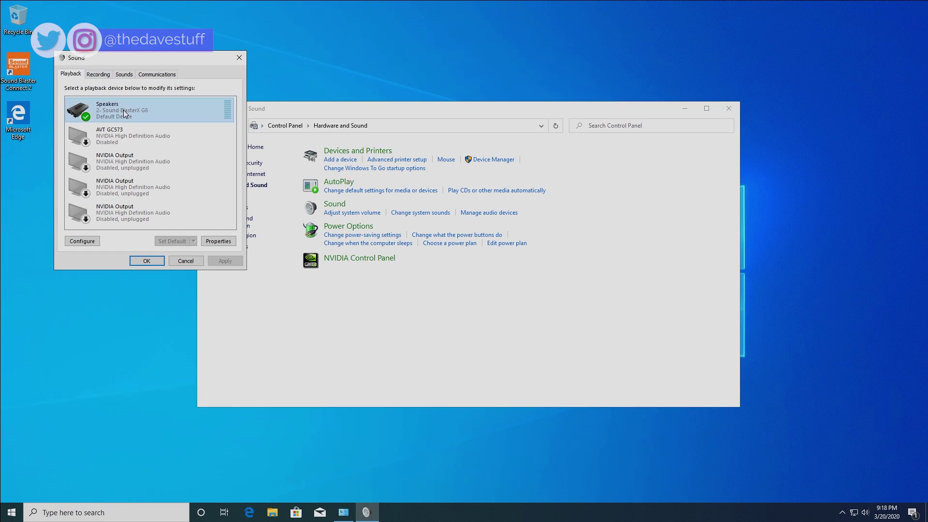
pyautogui.click(227, 241)
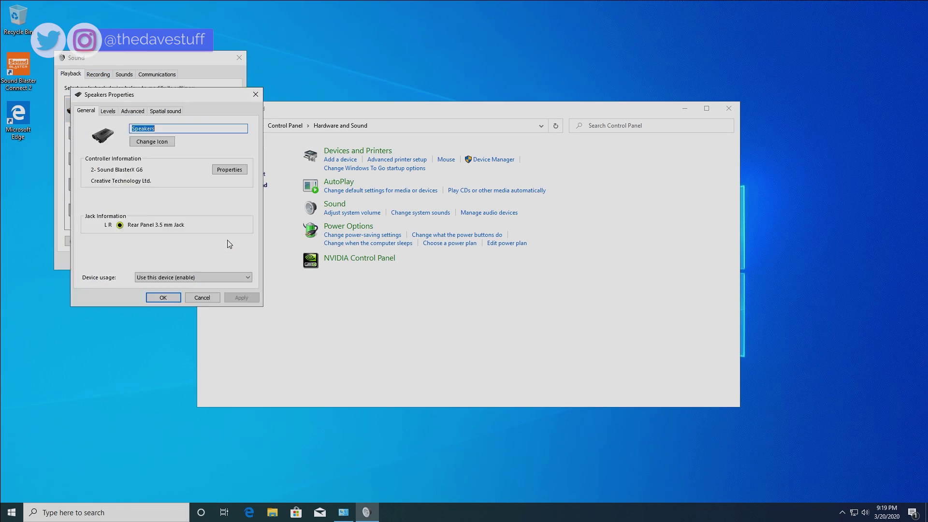
pyautogui.click(109, 112)
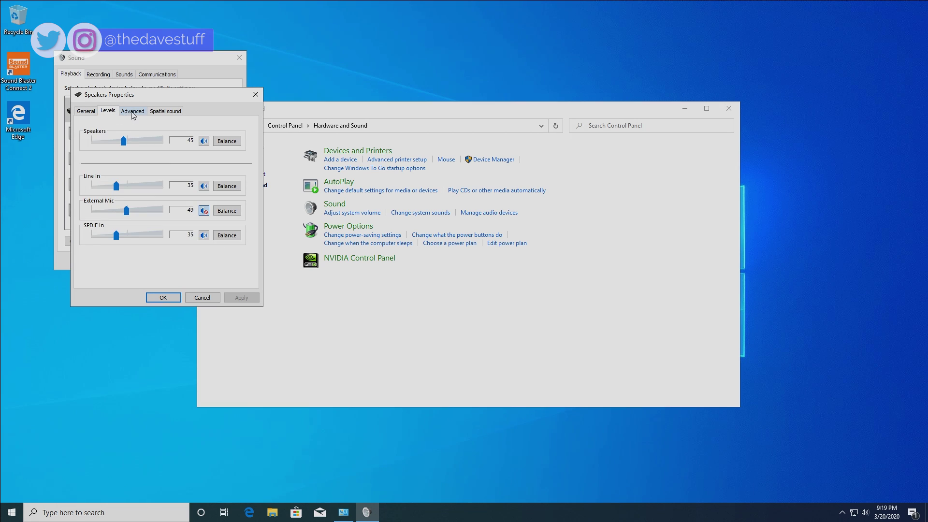
pyautogui.click(133, 112)
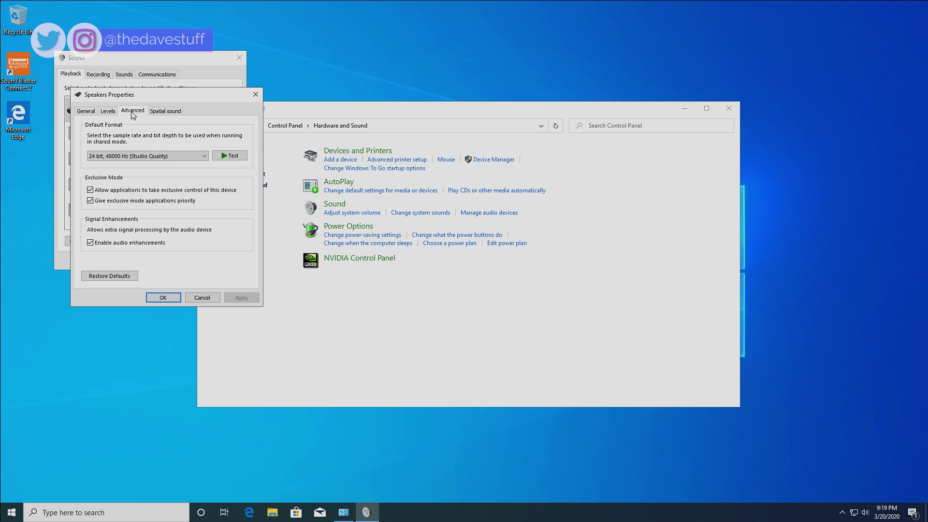
pyautogui.click(133, 246)
pyautogui.click(120, 191)
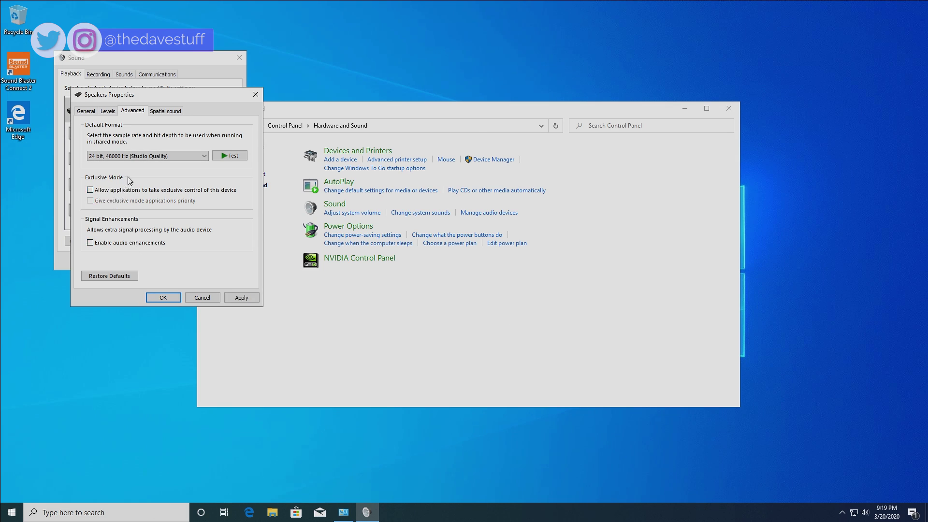
pyautogui.click(151, 158)
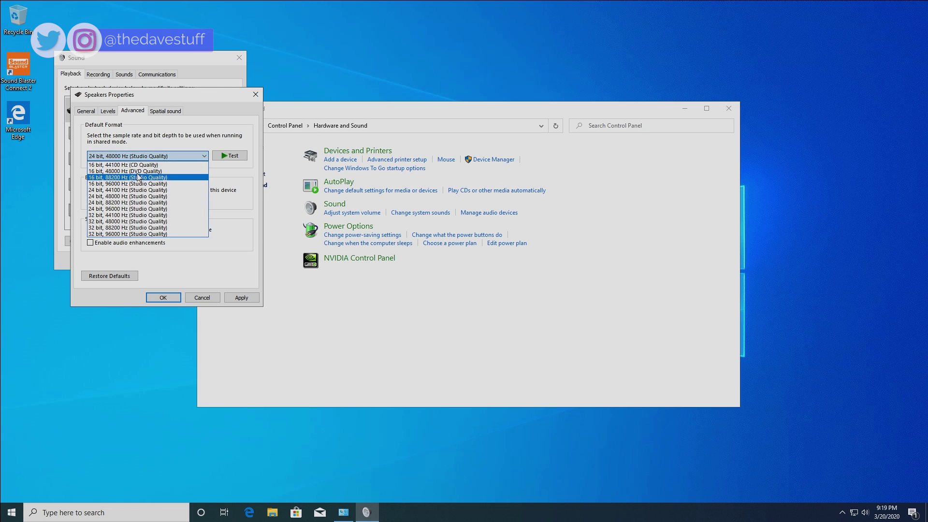
pyautogui.click(139, 172)
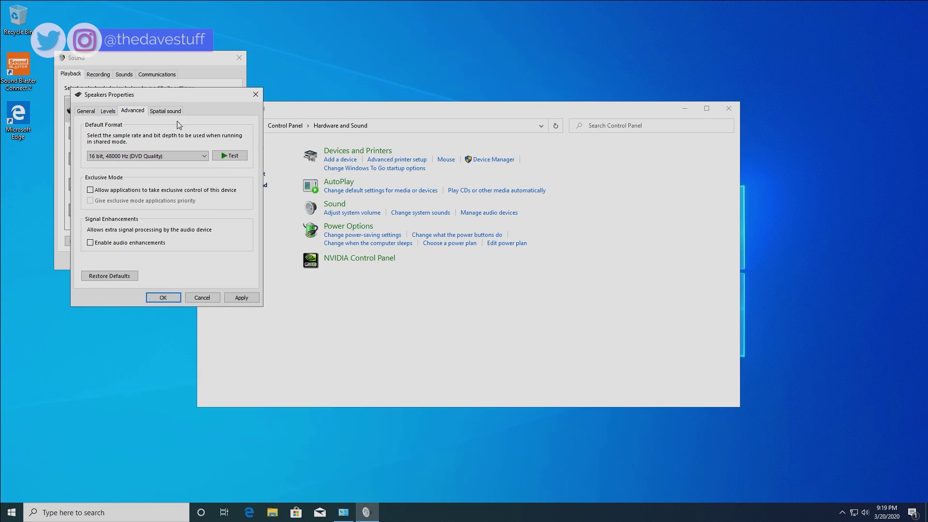
# Check that the Speakers' spatial sound format is Off, apply the settings and close the speaker properties
pyautogui.click(165, 112)
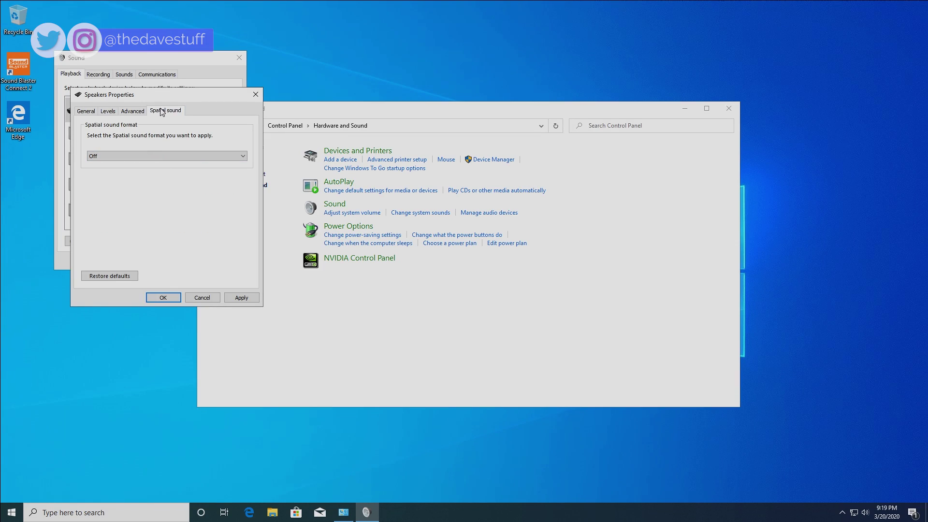
pyautogui.click(247, 299)
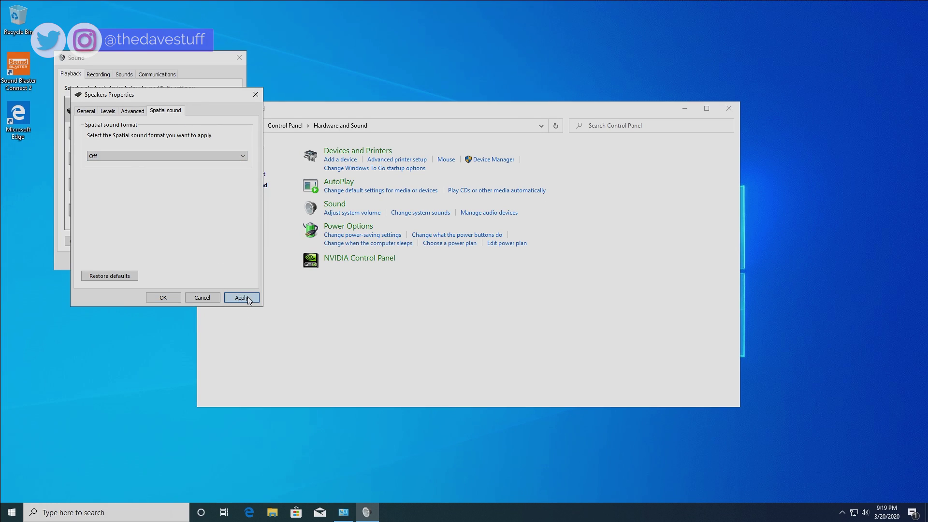
pyautogui.click(161, 298)
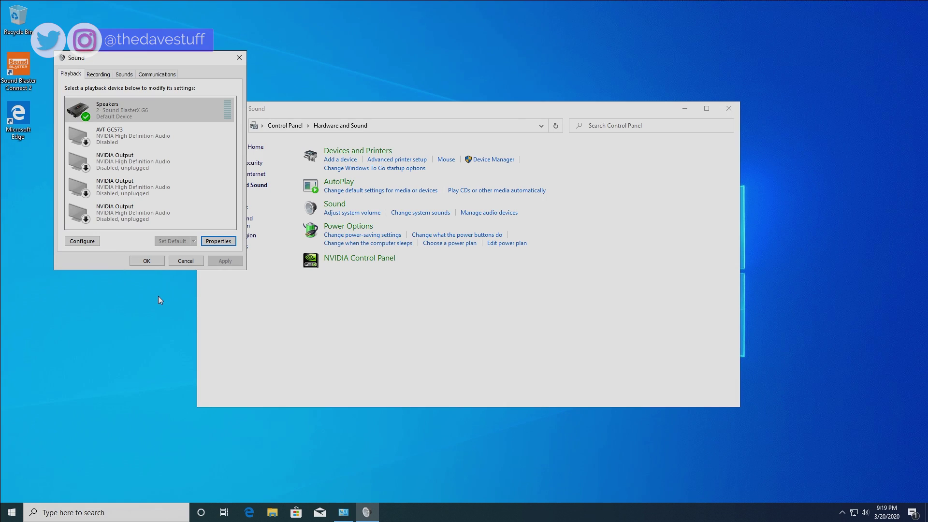
# Disable the Line In, SPDIF In and What U Hear recording devices
pyautogui.click(97, 75)
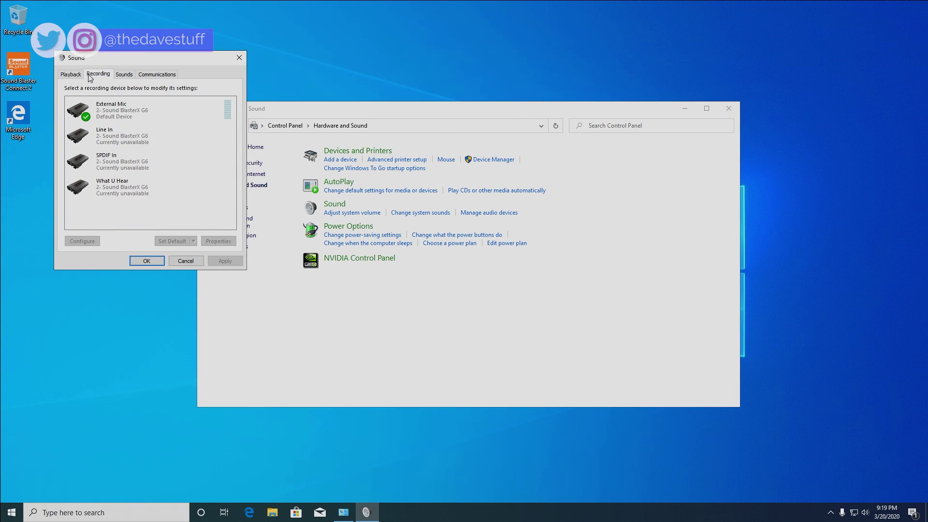
pyautogui.rightClick(127, 145)
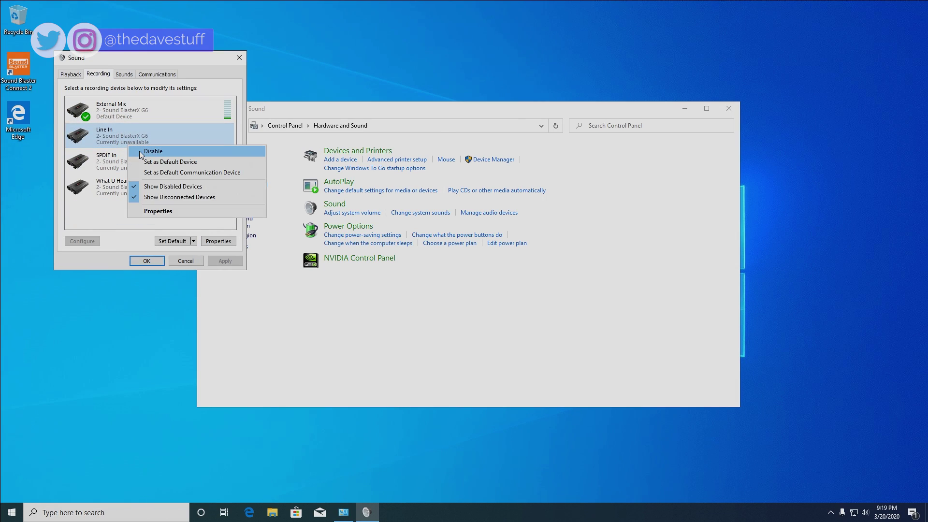
pyautogui.click(139, 151)
pyautogui.rightClick(101, 161)
pyautogui.click(115, 168)
pyautogui.rightClick(118, 188)
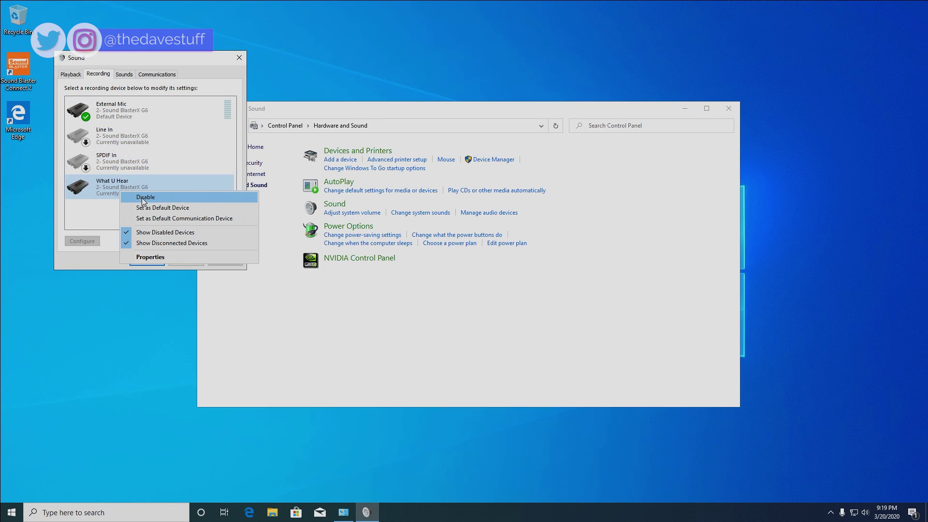
pyautogui.click(145, 197)
# For the External Mic, choose the 2 channel, 16 bit, 48000 Hz (DVD Quality) format, disable exclusive control and audio enhancements, and save
pyautogui.click(138, 108)
pyautogui.click(218, 241)
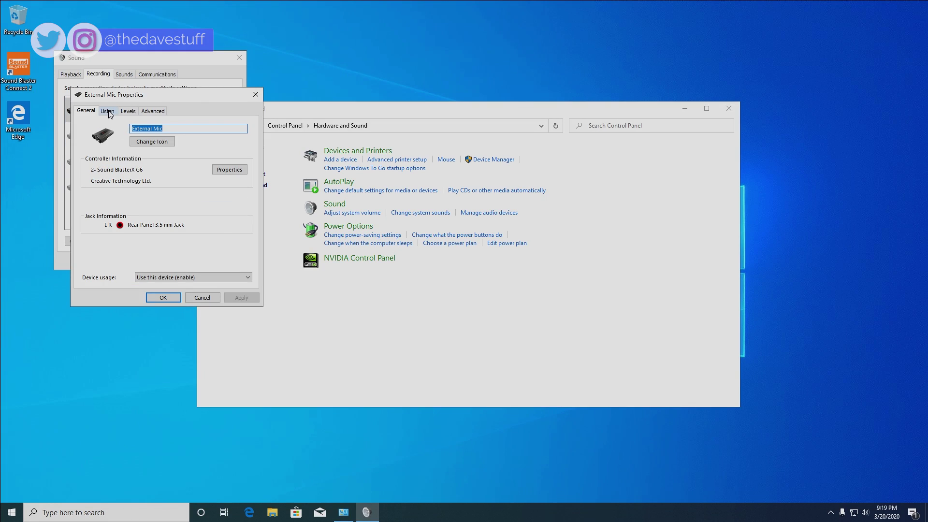
pyautogui.click(109, 111)
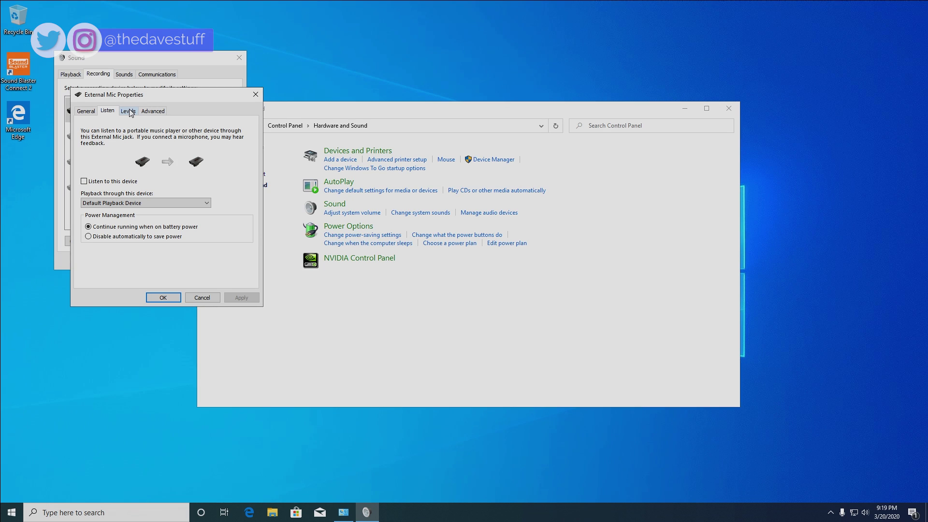
pyautogui.click(129, 112)
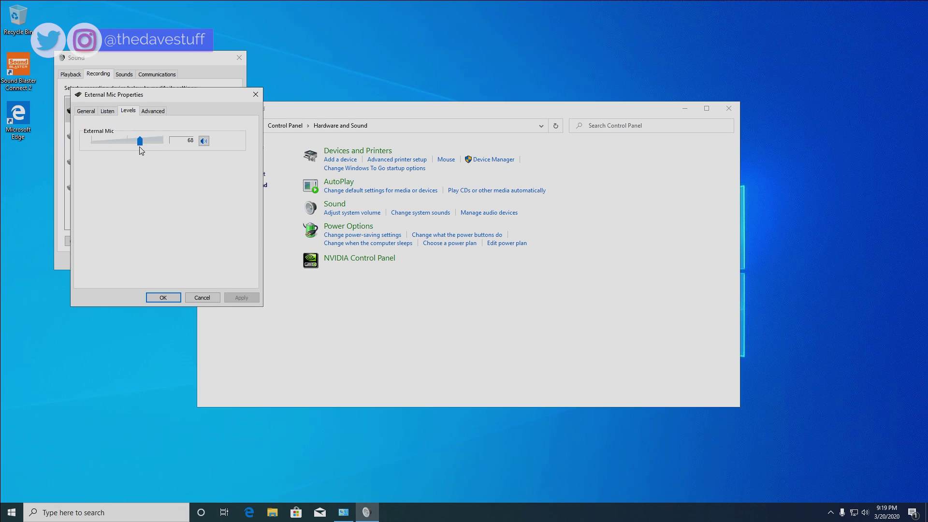
pyautogui.click(158, 113)
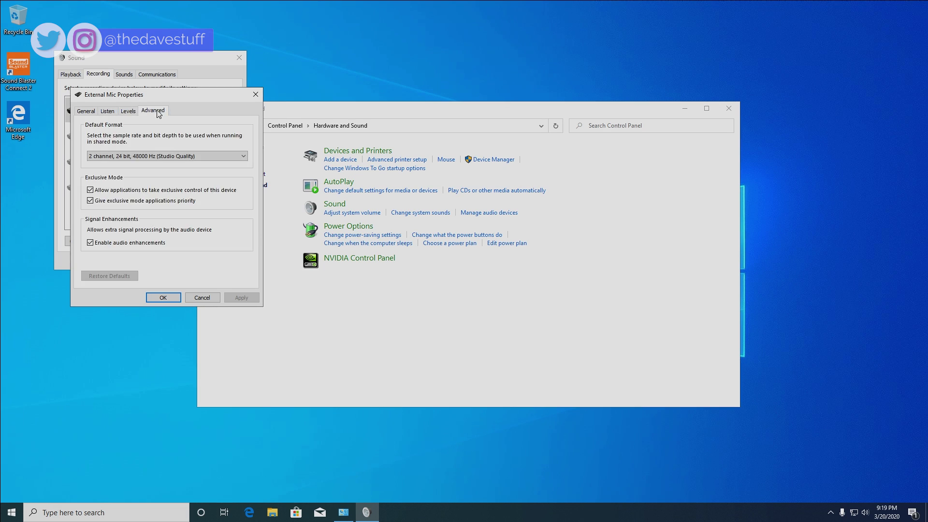
pyautogui.click(153, 159)
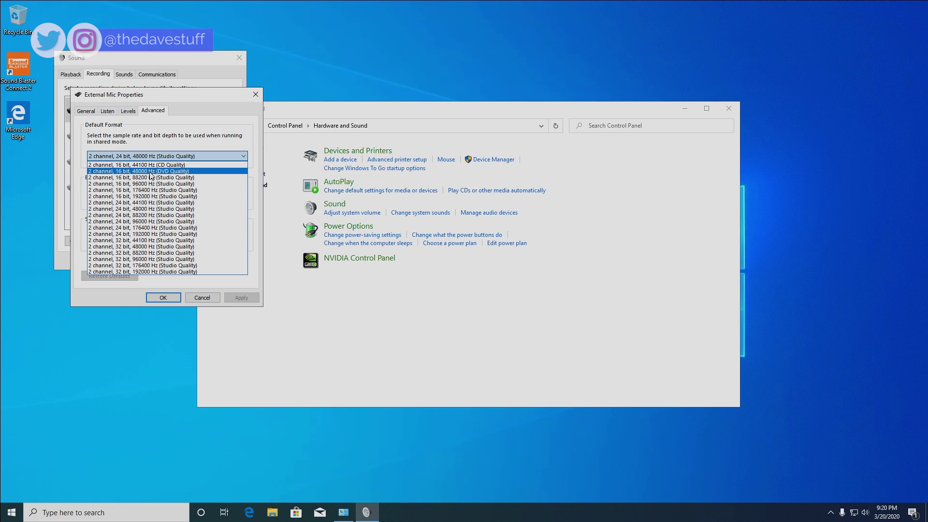
pyautogui.click(151, 171)
pyautogui.click(132, 192)
pyautogui.click(135, 247)
pyautogui.click(242, 297)
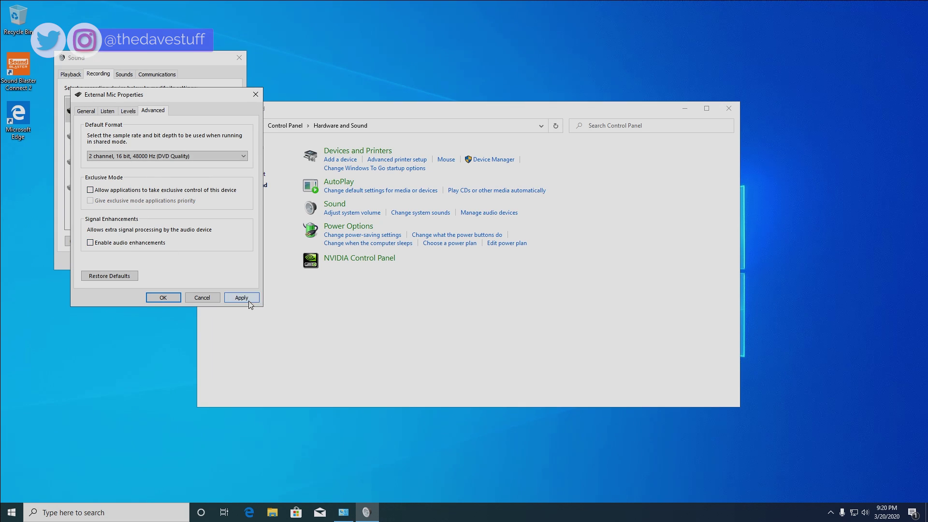
pyautogui.click(163, 299)
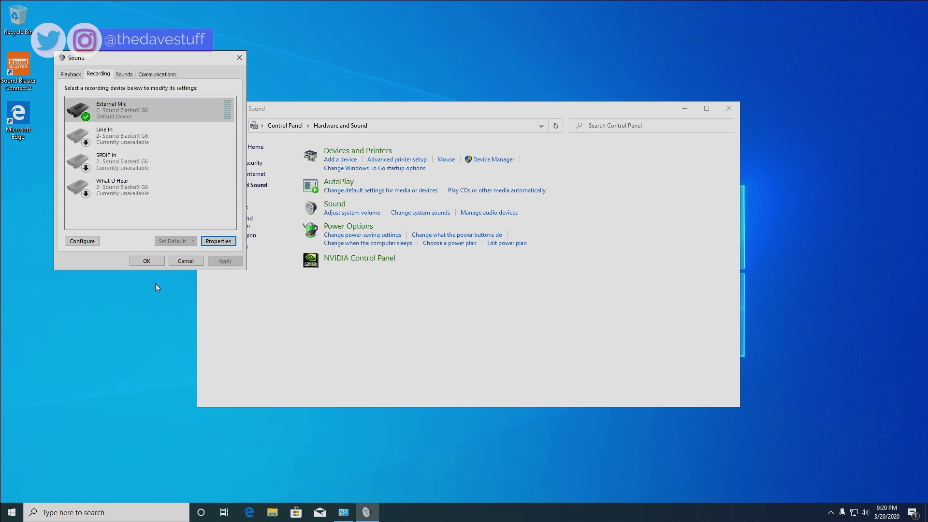
# Set Windows to do nothing when it detects communications activity, save the sound settings and close Control Panel
pyautogui.click(145, 78)
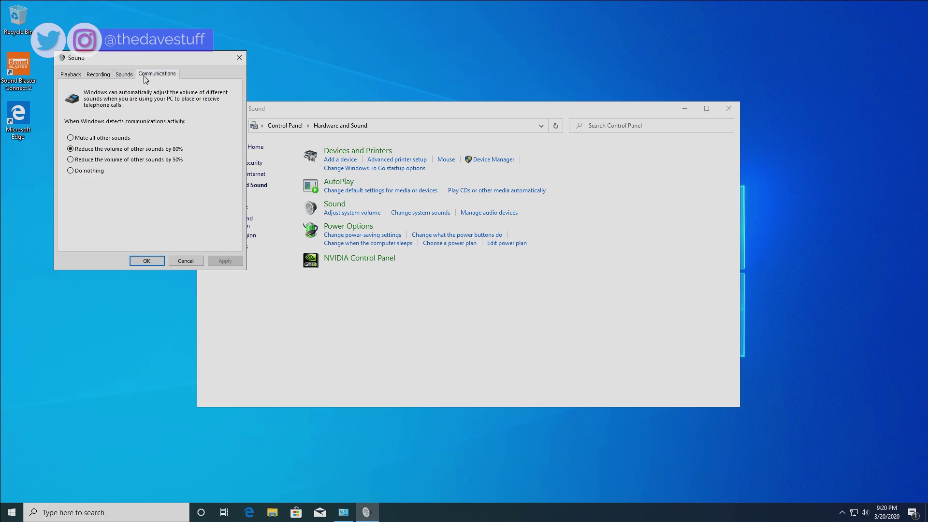
pyautogui.click(99, 175)
pyautogui.click(231, 263)
pyautogui.click(147, 264)
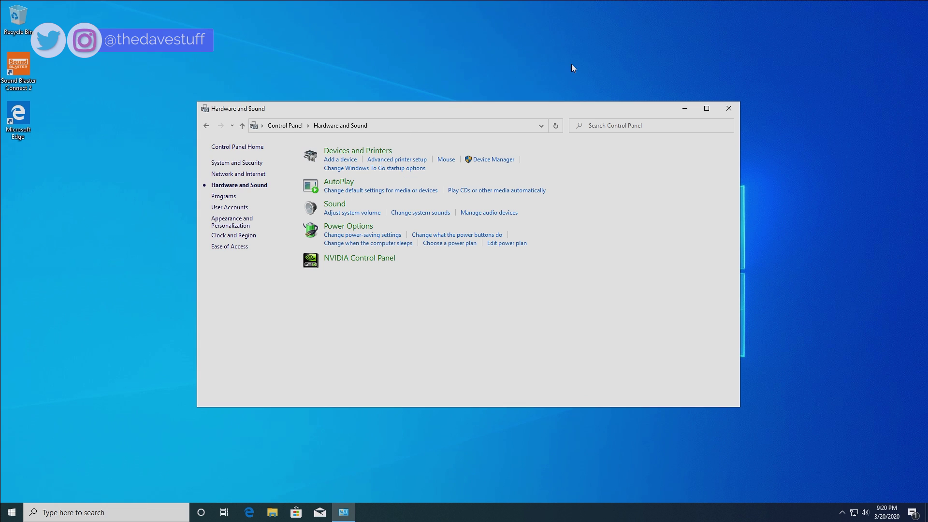
pyautogui.click(733, 110)
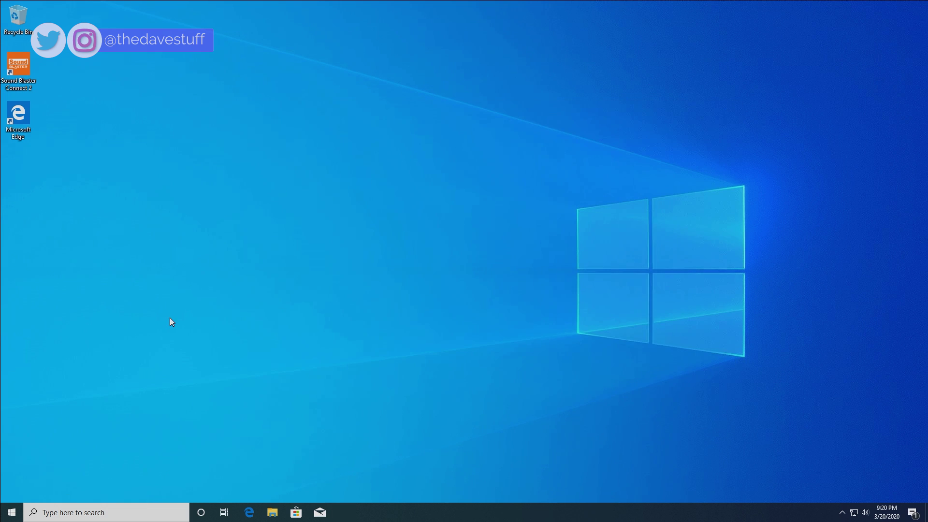
# In the Gaming settings, turn off Game bar recording and disable opening Game bar with the controller button
pyautogui.click(9, 517)
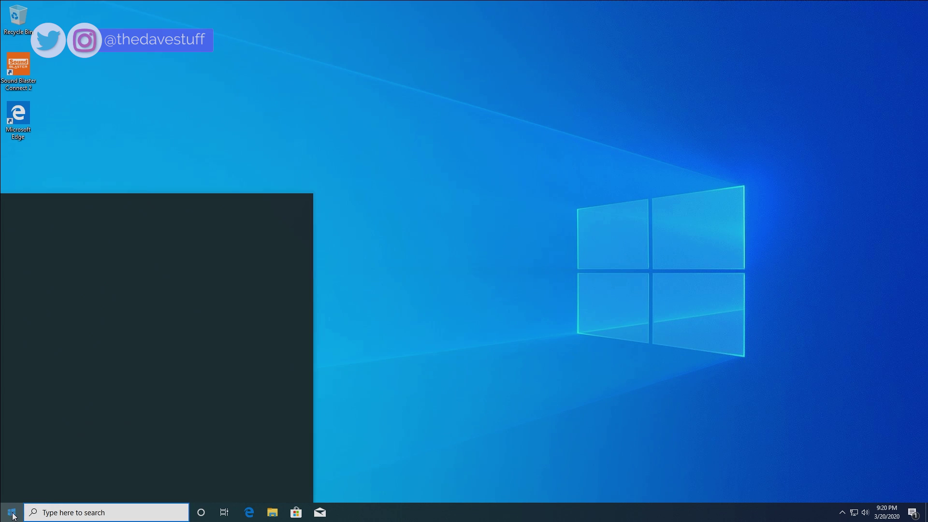
pyautogui.click(12, 467)
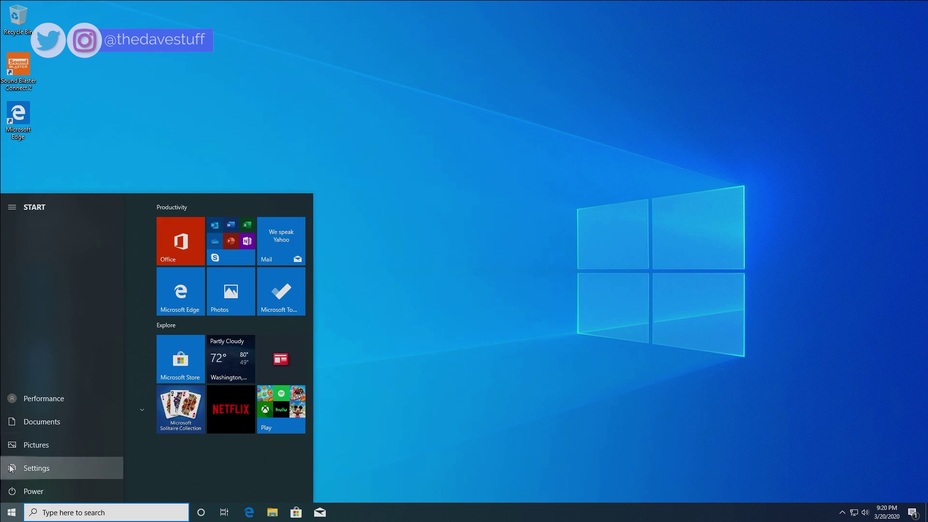
pyautogui.scroll(-2, 230, 254)
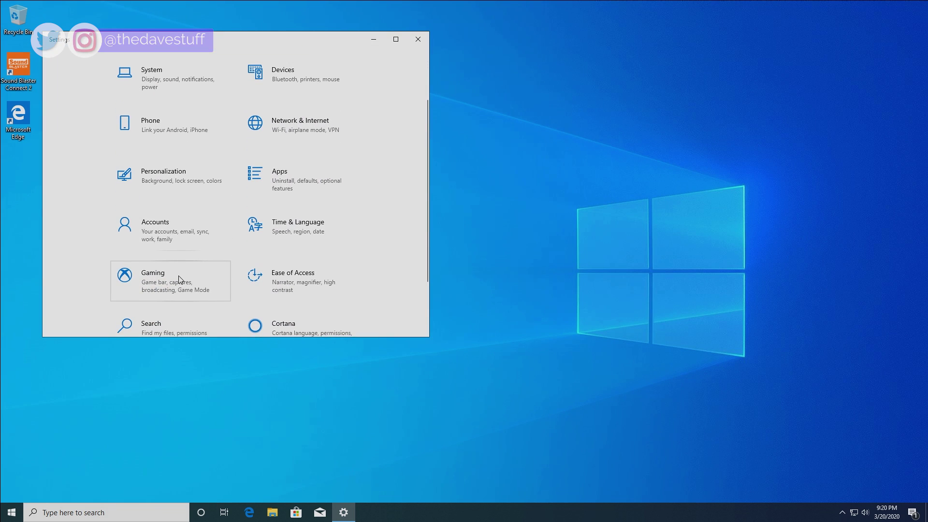
pyautogui.click(179, 279)
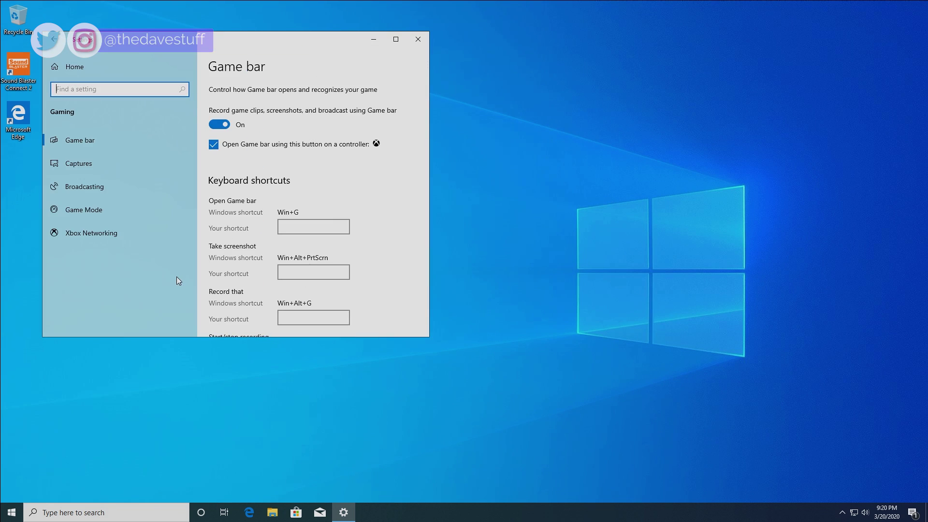
pyautogui.click(223, 126)
pyautogui.click(213, 144)
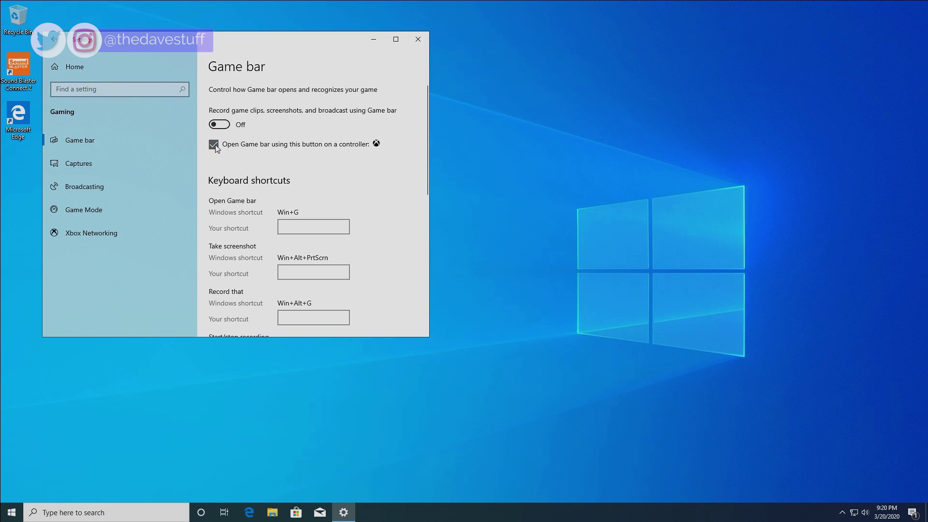
# Review the rest of the Game bar page and its related Graphics settings, and return to the Game bar page
pyautogui.scroll(-2, 232, 228)
pyautogui.scroll(-9, 234, 228)
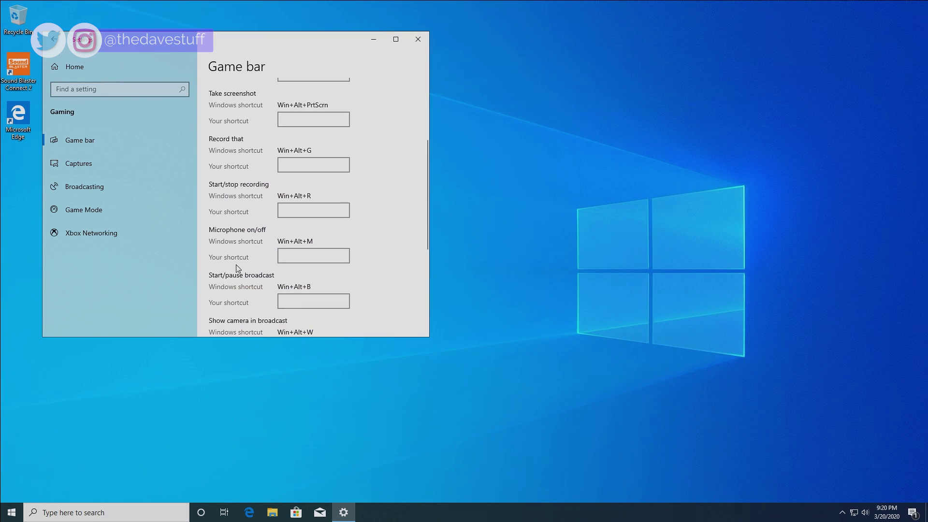
pyautogui.scroll(-4, 237, 269)
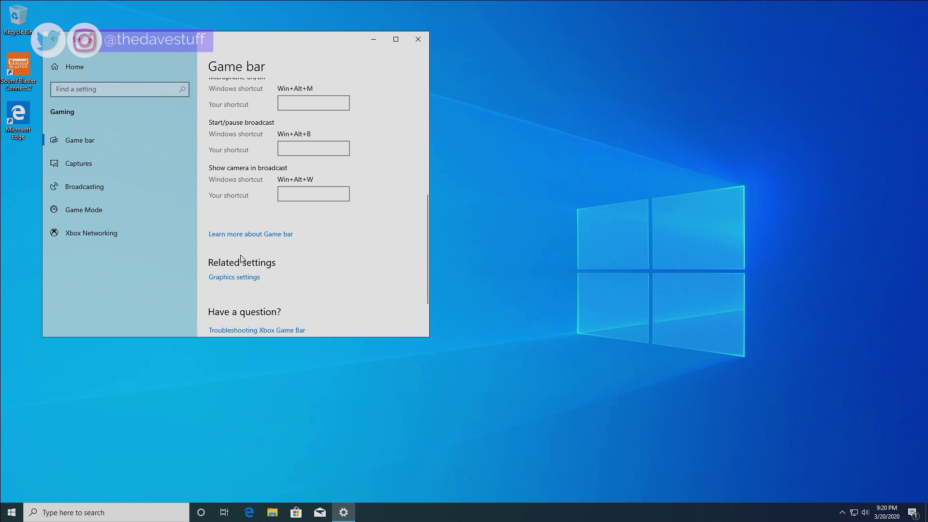
pyautogui.scroll(-1, 264, 234)
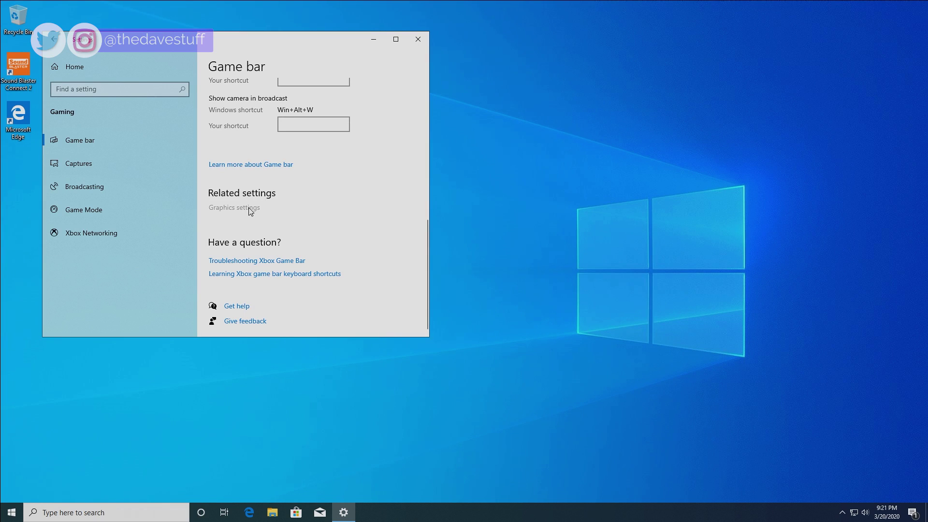
pyautogui.click(250, 210)
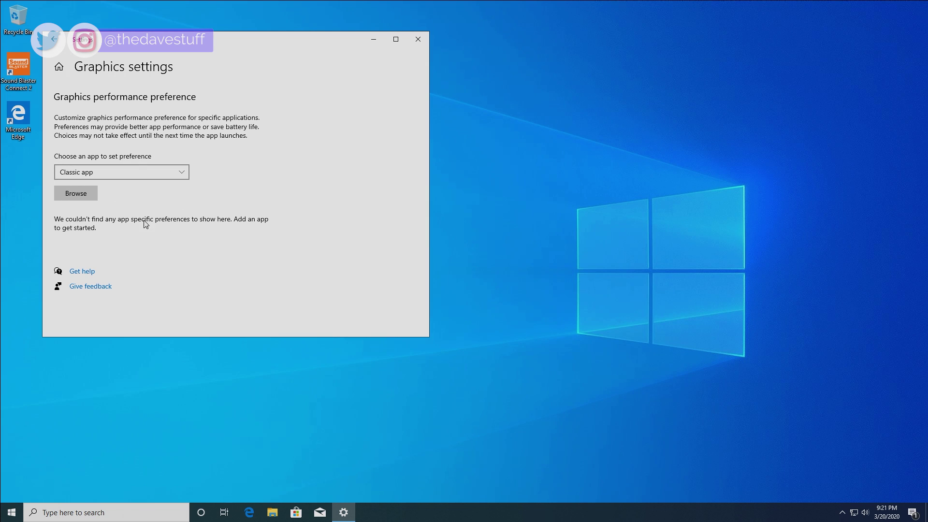
pyautogui.click(56, 42)
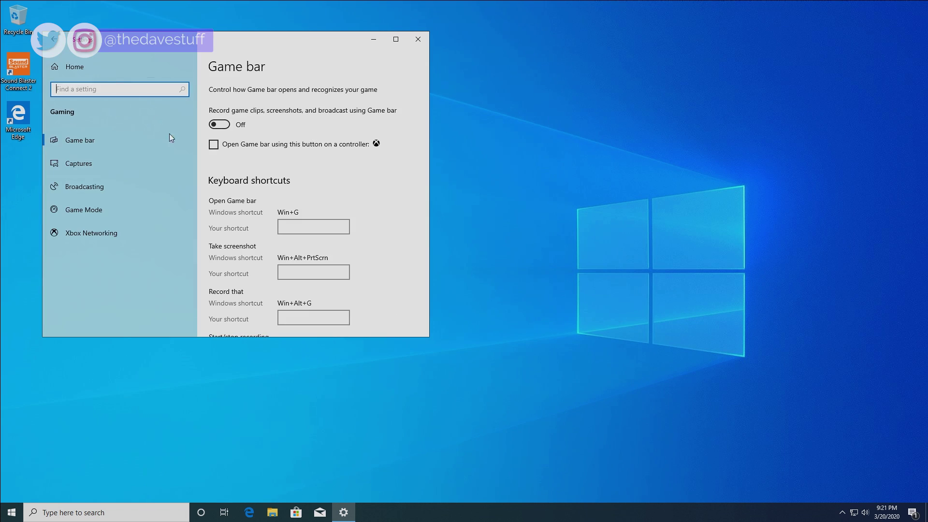
# In the Captures settings, set the maximum recording length to 4 hours and turn off audio recording for games
pyautogui.click(102, 164)
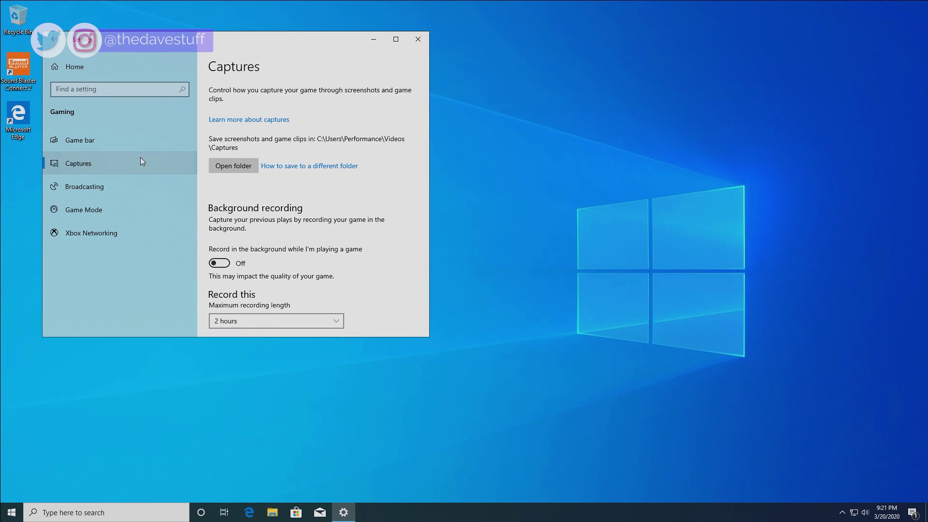
pyautogui.scroll(-5, 270, 265)
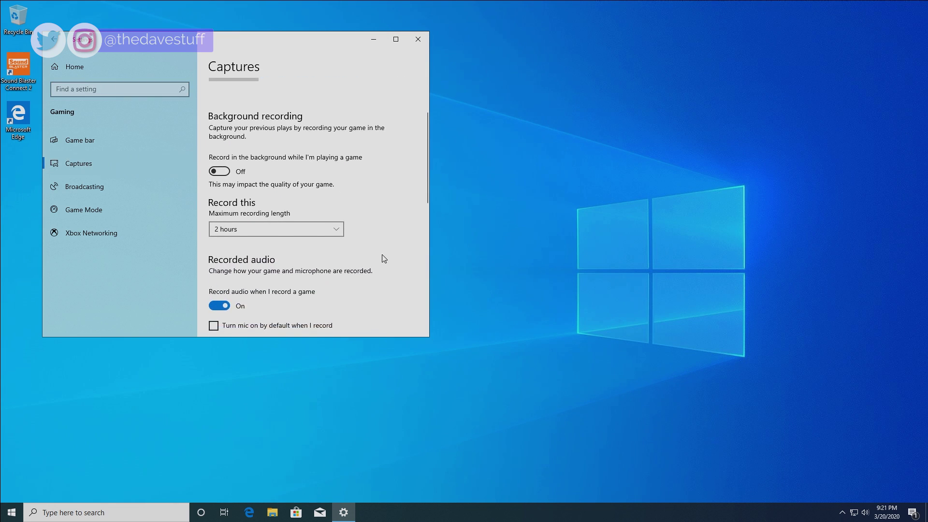
pyautogui.scroll(-2, 270, 265)
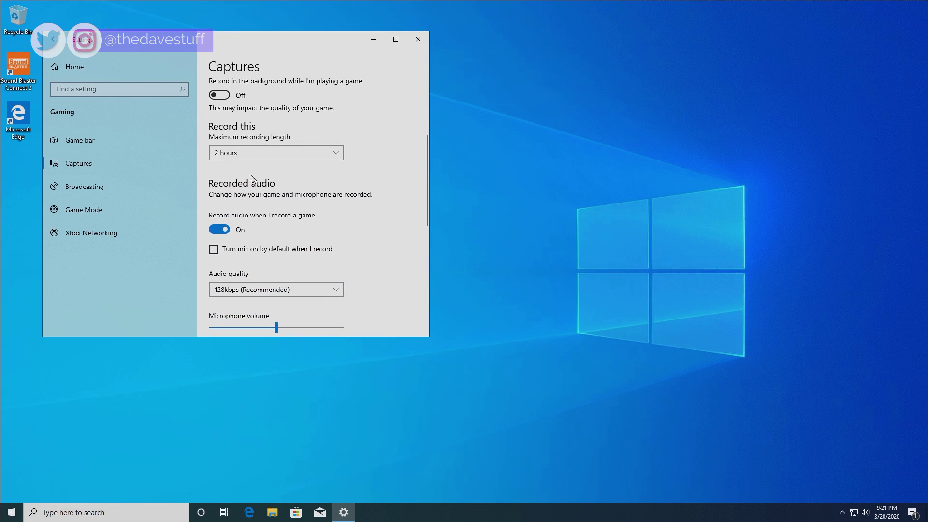
pyautogui.click(243, 153)
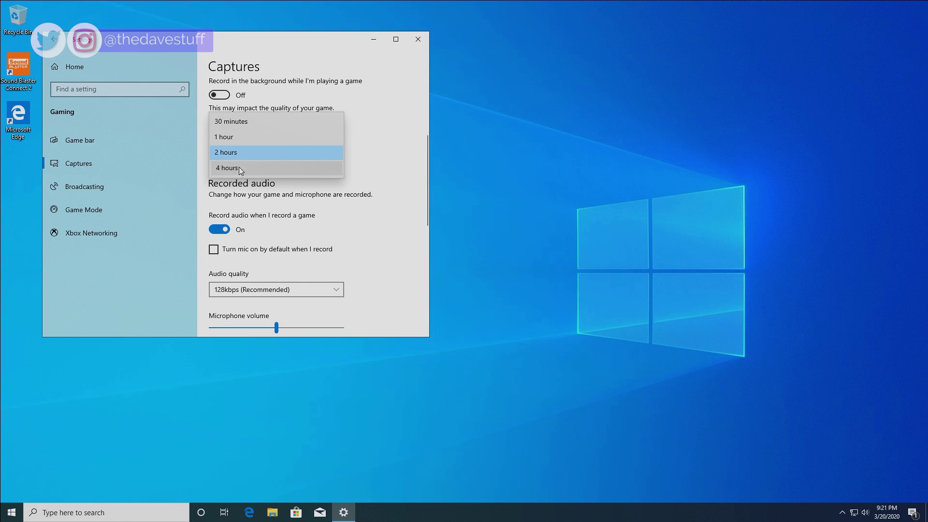
pyautogui.click(308, 169)
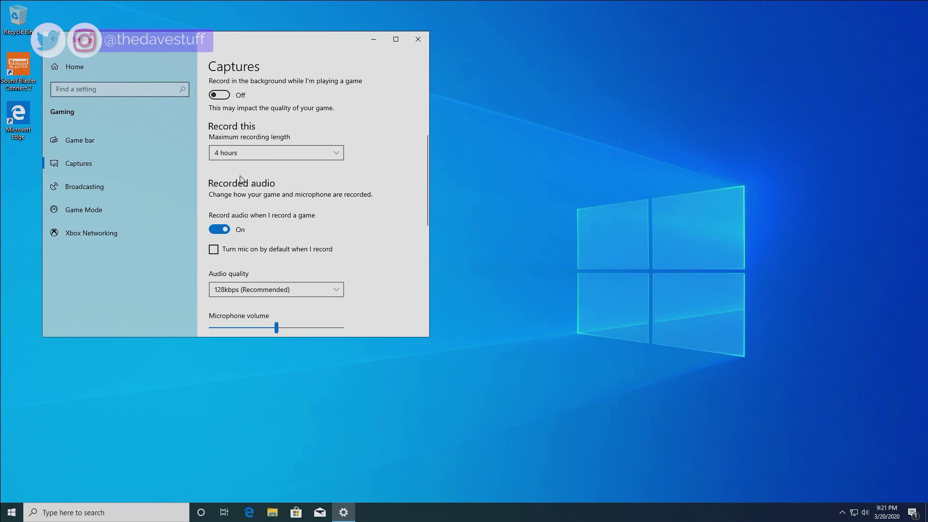
pyautogui.click(226, 231)
# Try High video quality for recorded video in the Captures settings and set it back to Standard
pyautogui.scroll(-4, 285, 227)
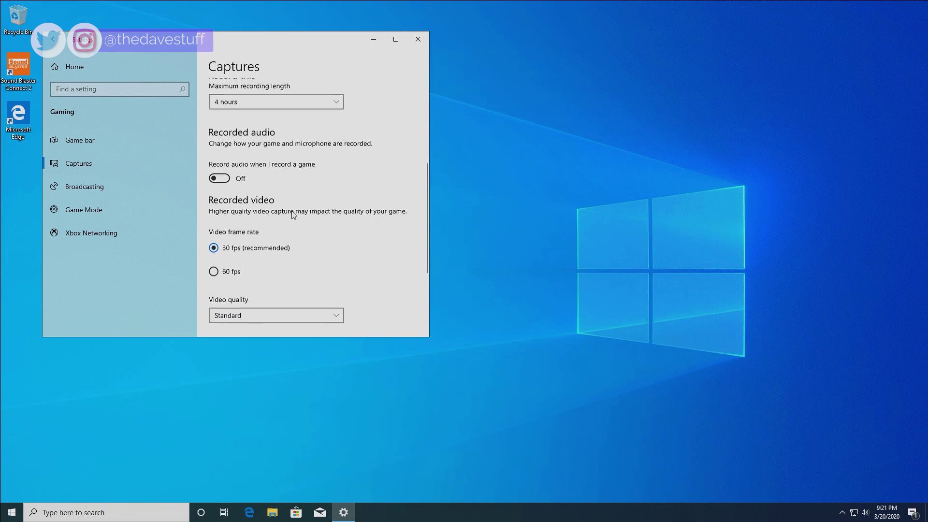
pyautogui.click(244, 278)
pyautogui.click(266, 244)
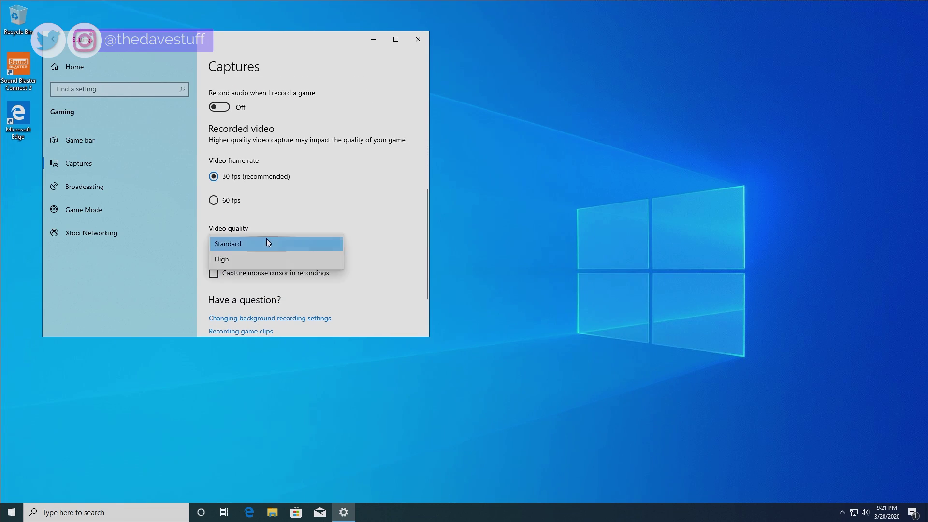
pyautogui.click(312, 199)
pyautogui.scroll(-1, 326, 232)
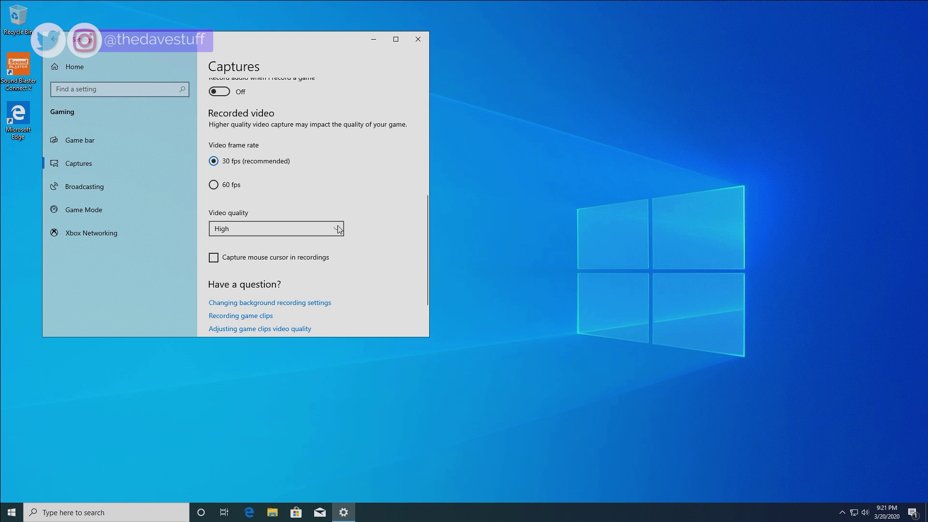
pyautogui.click(281, 227)
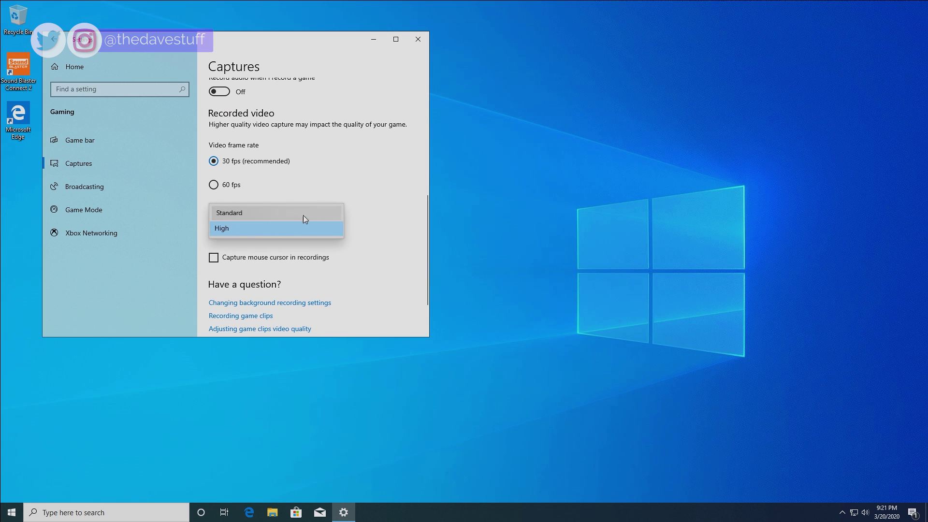
pyautogui.click(384, 242)
pyautogui.scroll(-2, 383, 264)
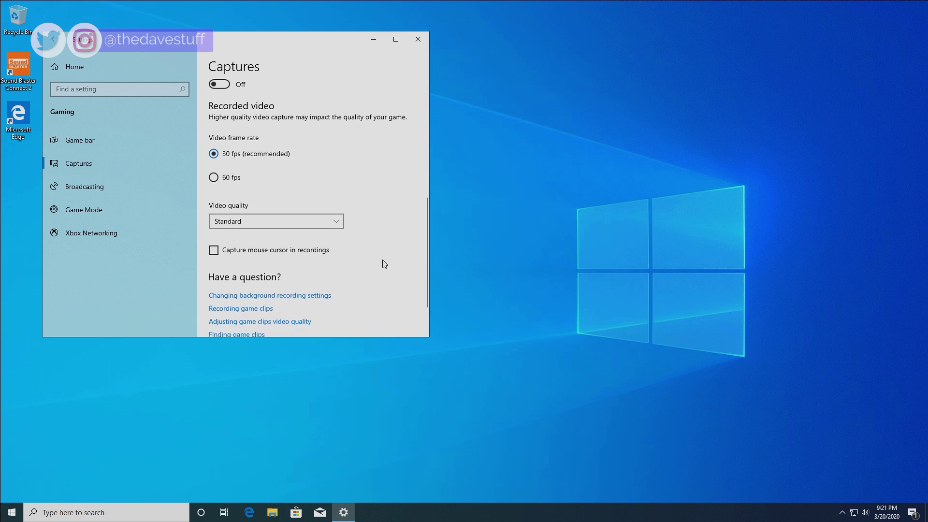
pyautogui.scroll(-1, 385, 261)
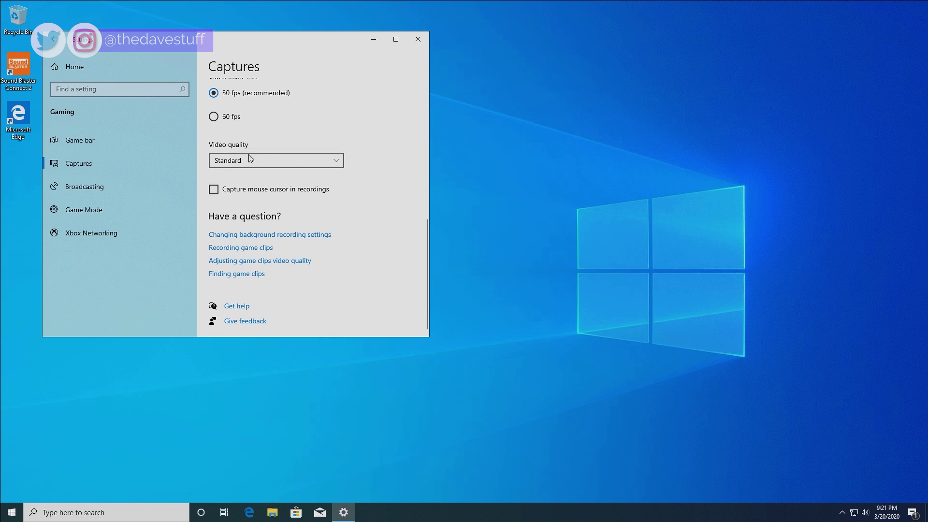
# In the Broadcasting settings, turn off audio recording and disable capturing the mouse cursor in broadcasts
pyautogui.click(79, 188)
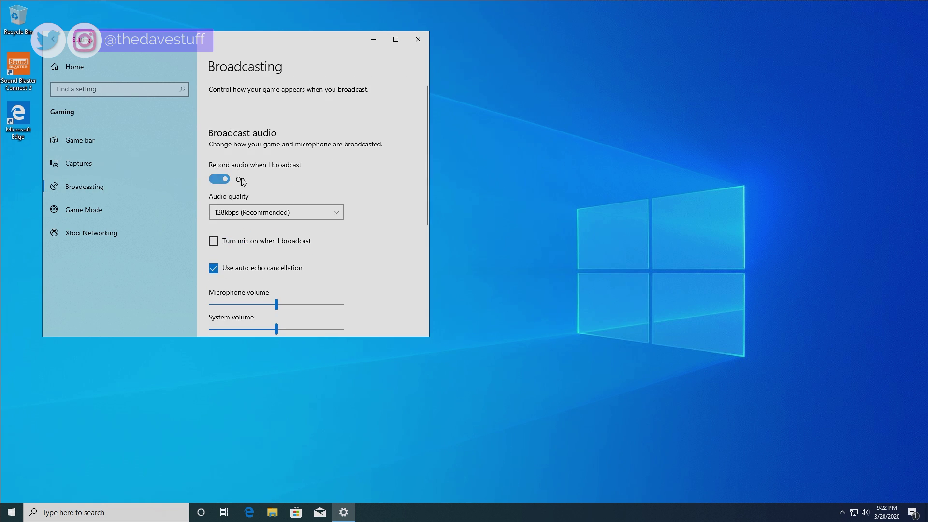
pyautogui.click(226, 181)
pyautogui.scroll(-2, 290, 256)
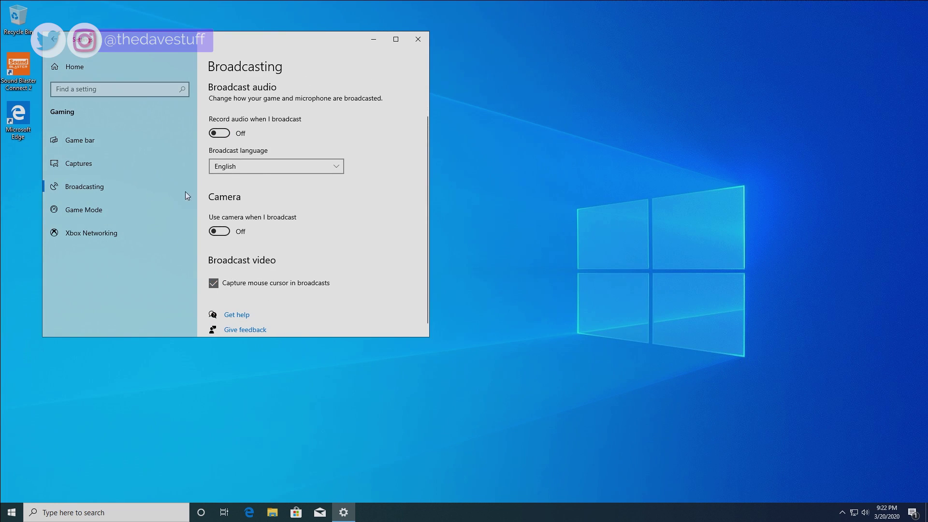
pyautogui.scroll(-1, 322, 217)
pyautogui.click(216, 273)
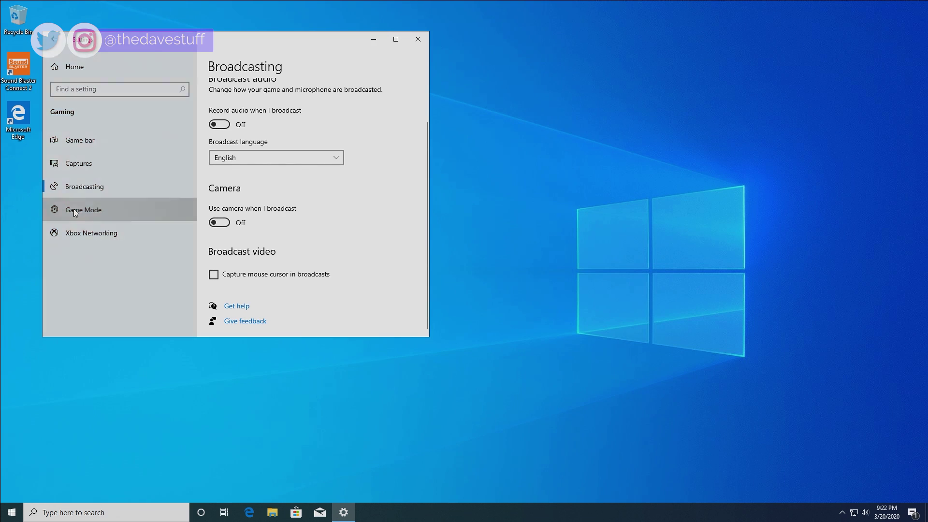
# Turn off Game Mode in the Gaming settings and close Settings
pyautogui.click(74, 209)
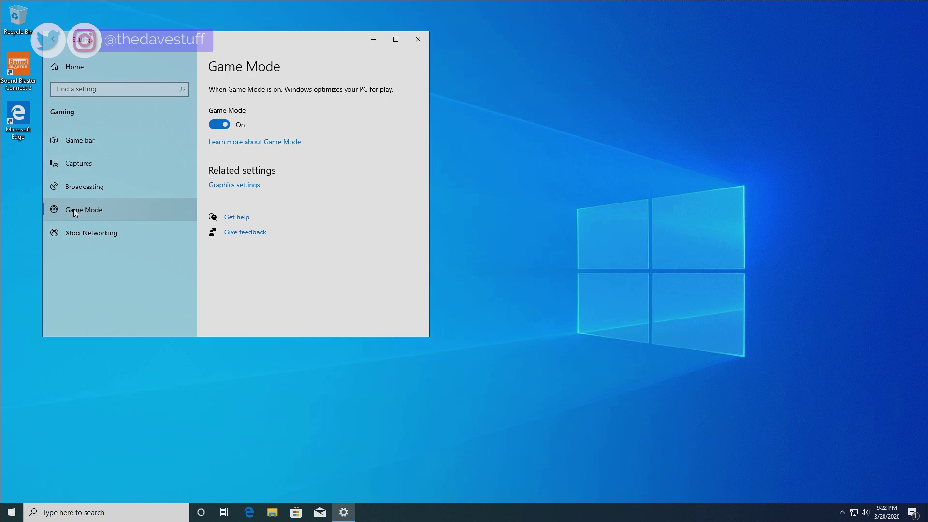
pyautogui.click(225, 125)
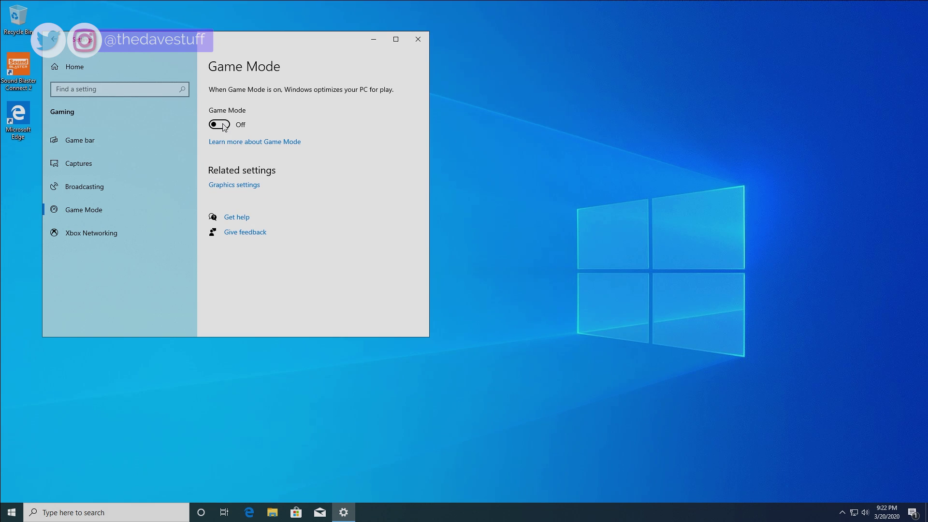
pyautogui.click(54, 39)
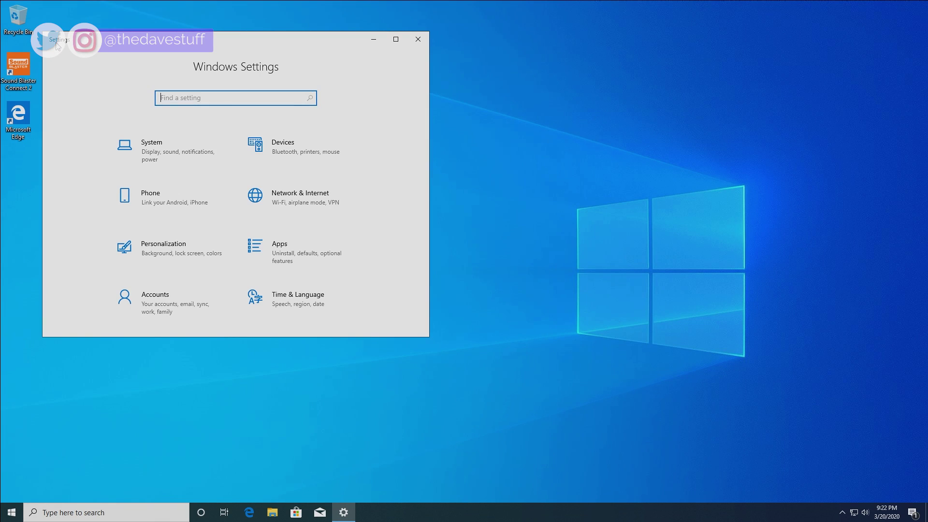
pyautogui.click(422, 42)
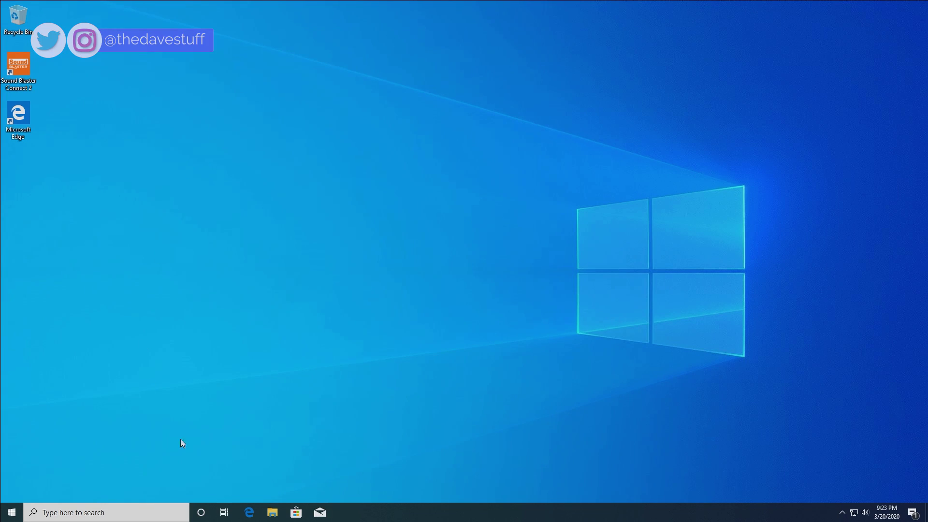
# Open File Explorer and look for the game files under Games (x86) and its Epic Games folder on the Games&Apps (H:) drive
pyautogui.click(274, 515)
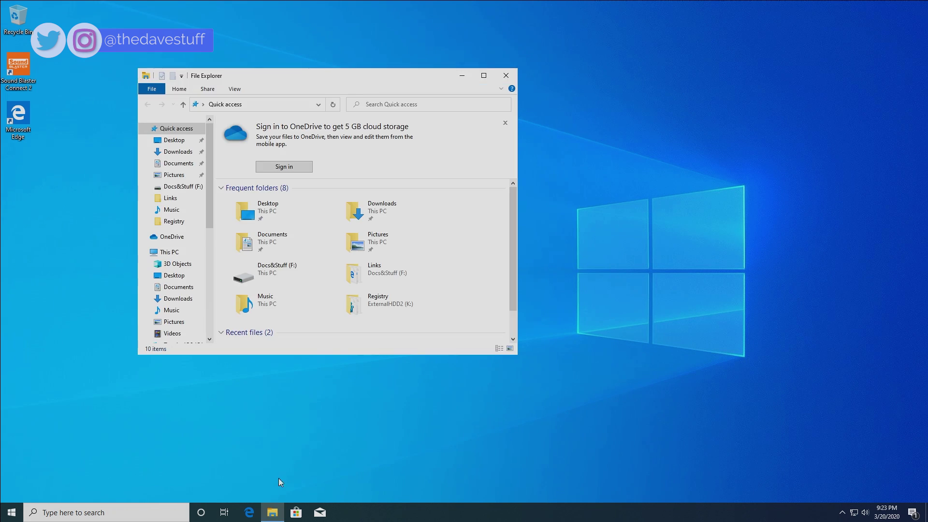
pyautogui.click(211, 277)
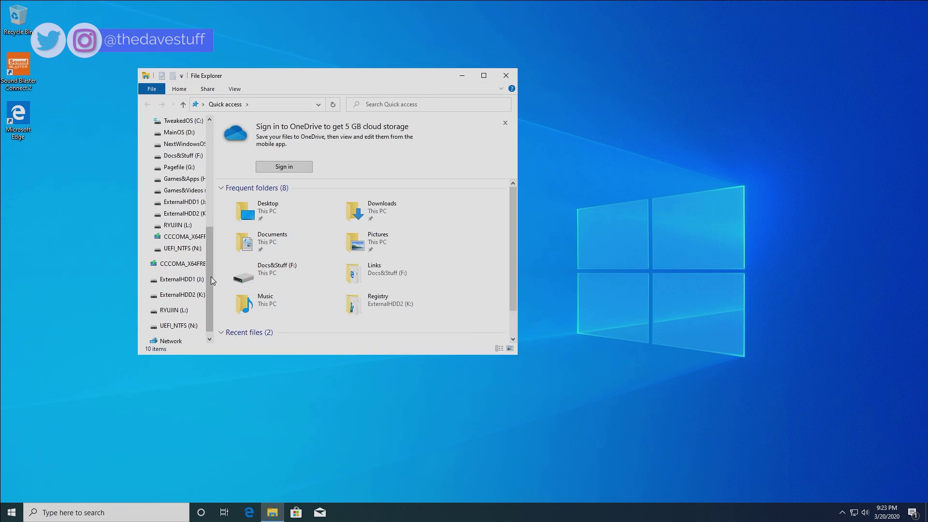
pyautogui.click(185, 181)
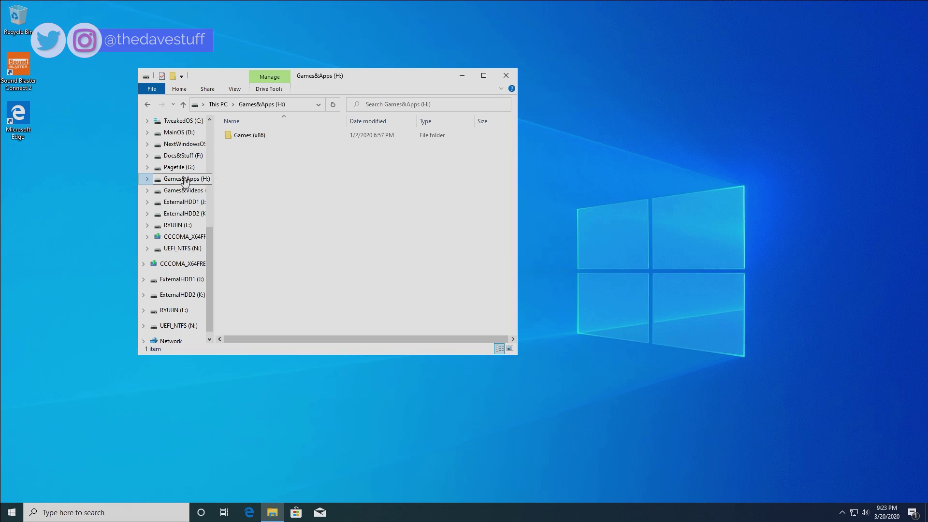
pyautogui.doubleClick(247, 137)
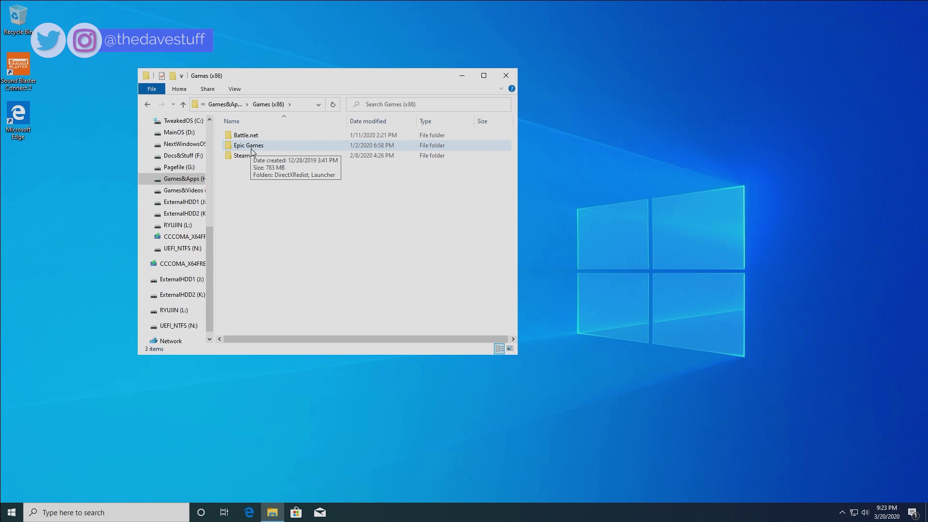
pyautogui.doubleClick(252, 148)
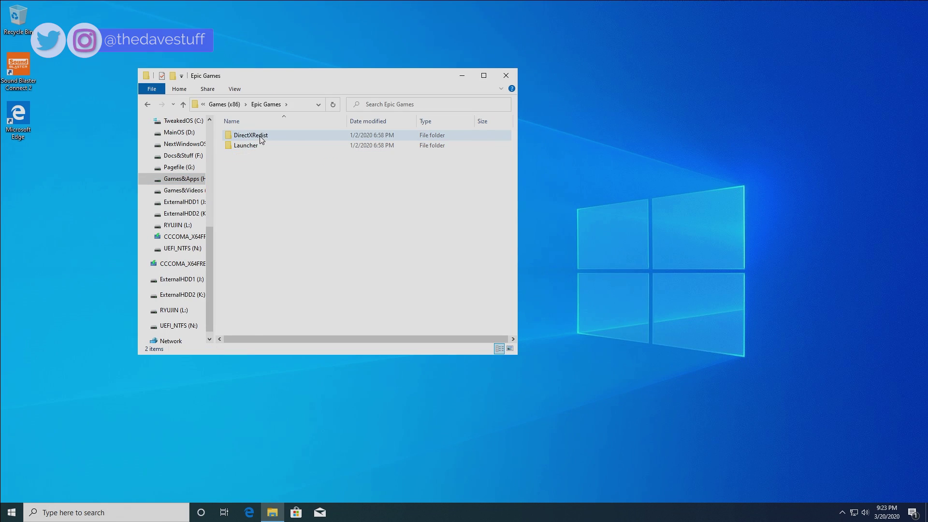
pyautogui.hotkey('alt', 'Left')
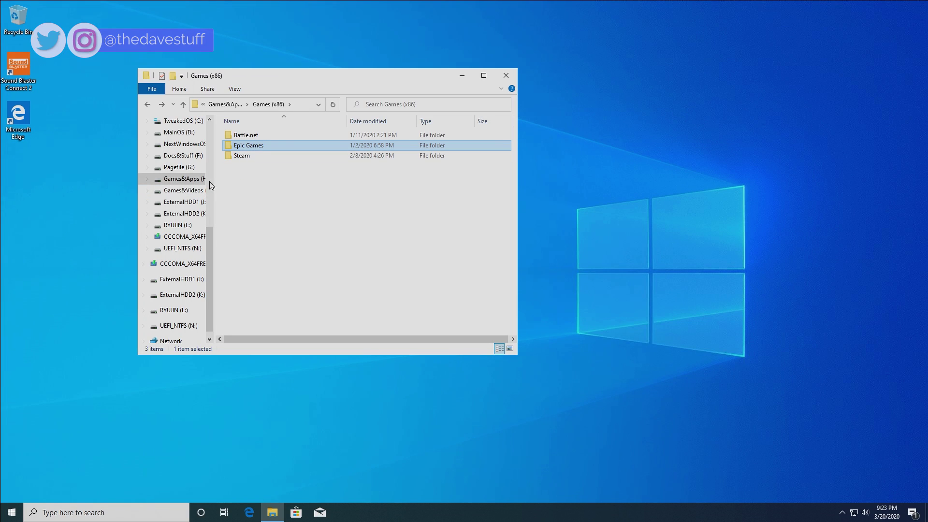
# On Games&Videos (I:), open Fortnite's Win64 folder through Games (x86), Fortnite, Fortnite, FortniteGame and Binaries
pyautogui.click(195, 192)
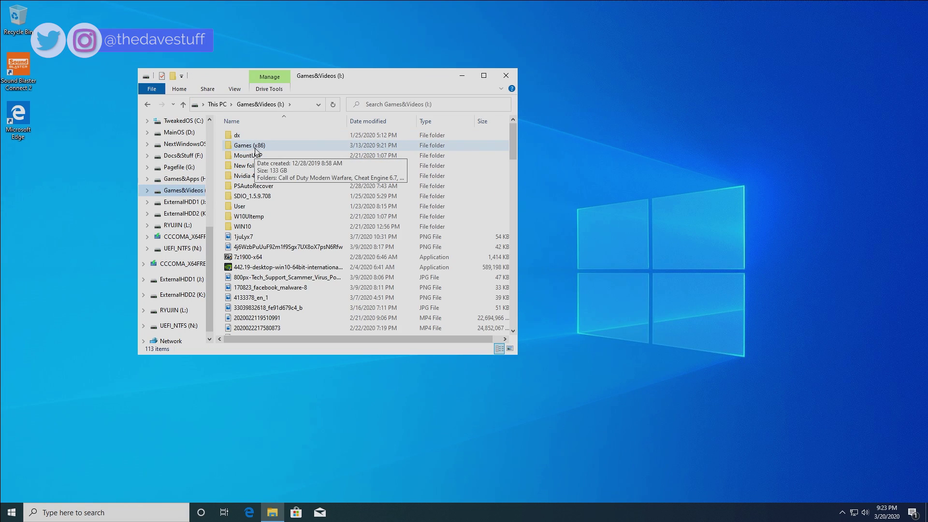
pyautogui.doubleClick(256, 146)
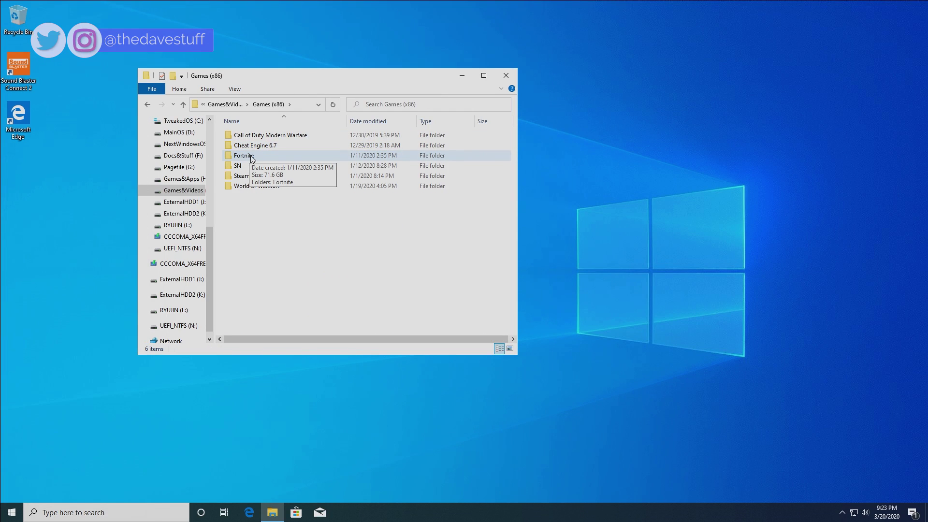
pyautogui.doubleClick(252, 156)
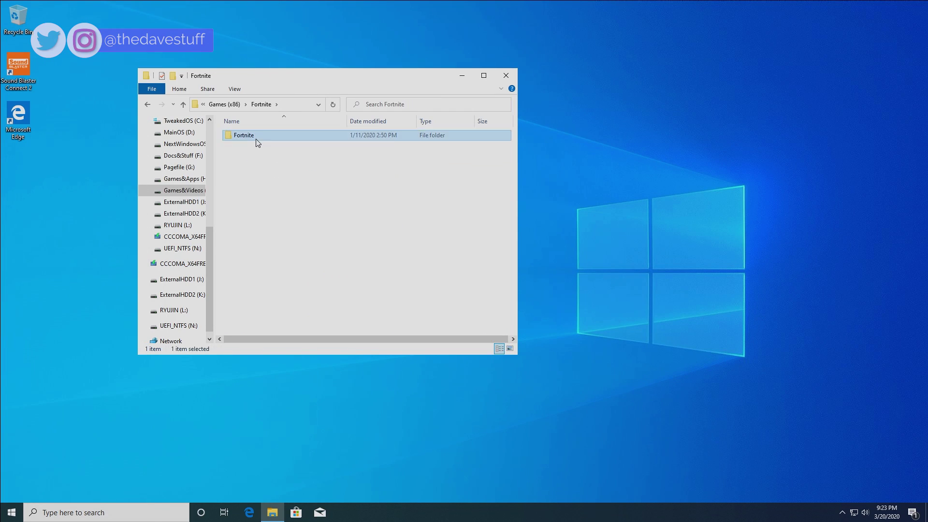
pyautogui.doubleClick(254, 136)
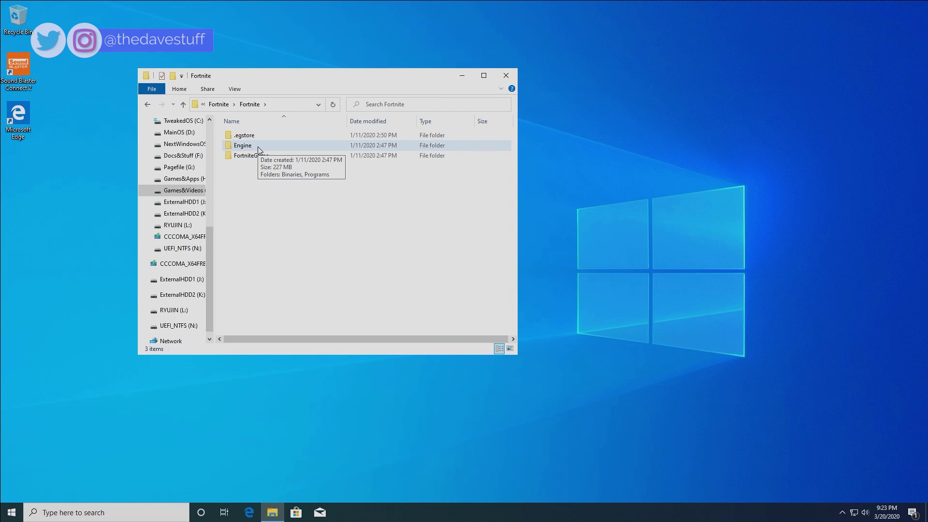
pyautogui.doubleClick(254, 155)
pyautogui.doubleClick(257, 135)
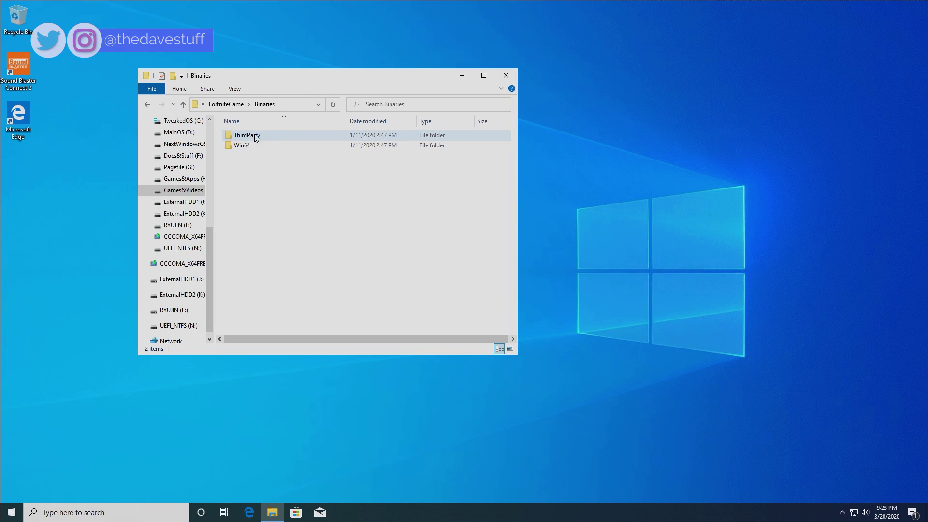
pyautogui.doubleClick(255, 153)
# Disable fullscreen optimizations in the compatibility properties of FortniteClient-Win64-Shipping, save the change and close File Explorer
pyautogui.moveTo(513, 143); pyautogui.dragTo(513, 278)
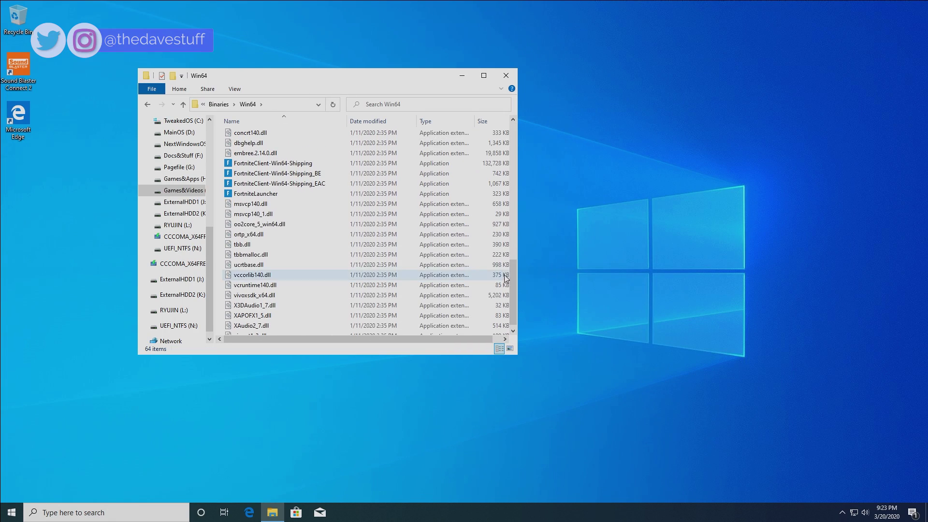
pyautogui.rightClick(261, 164)
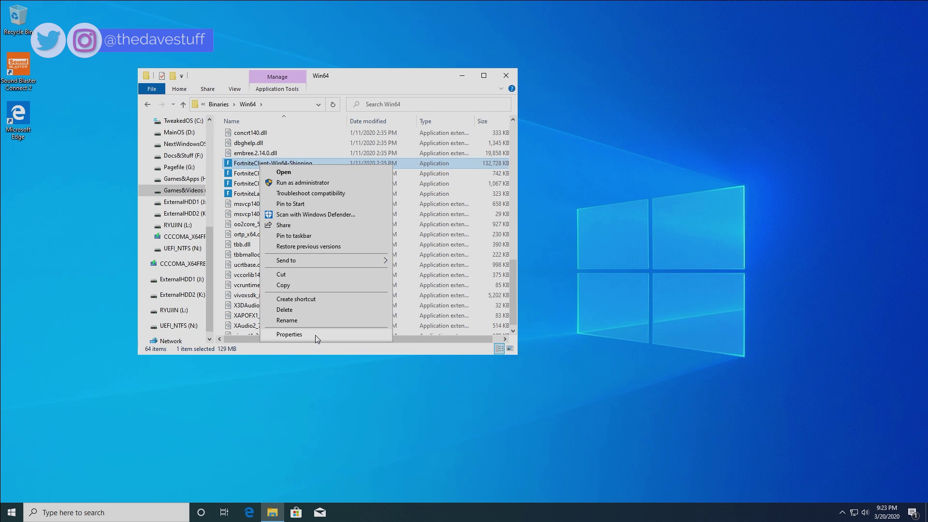
pyautogui.click(317, 336)
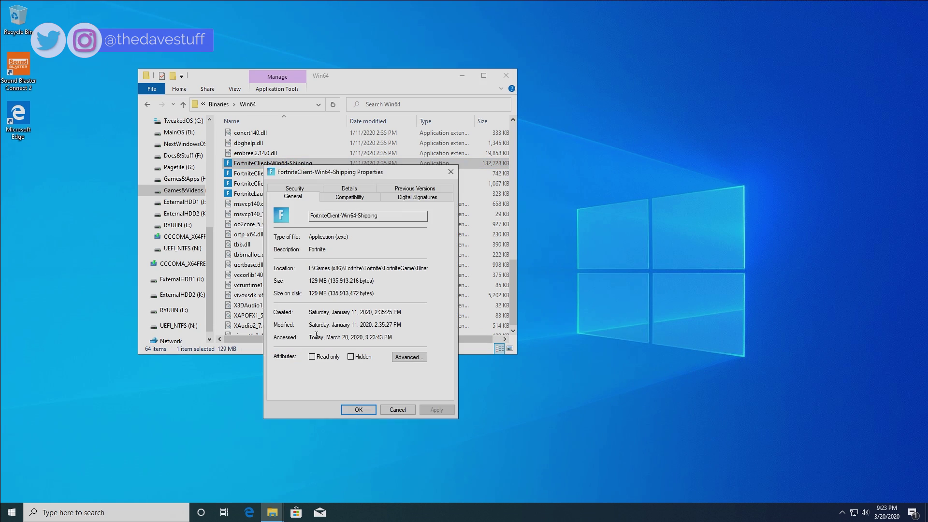
pyautogui.click(350, 196)
pyautogui.click(318, 342)
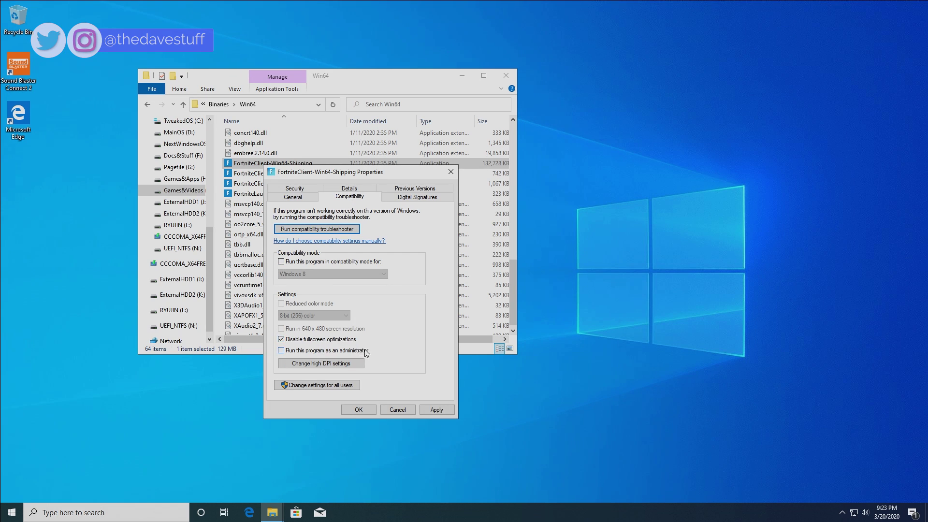
pyautogui.click(444, 414)
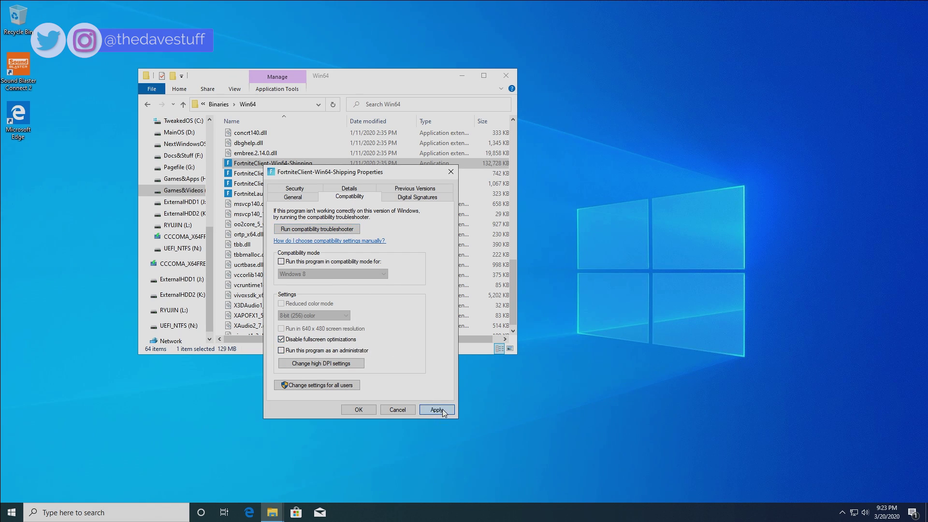
pyautogui.click(358, 410)
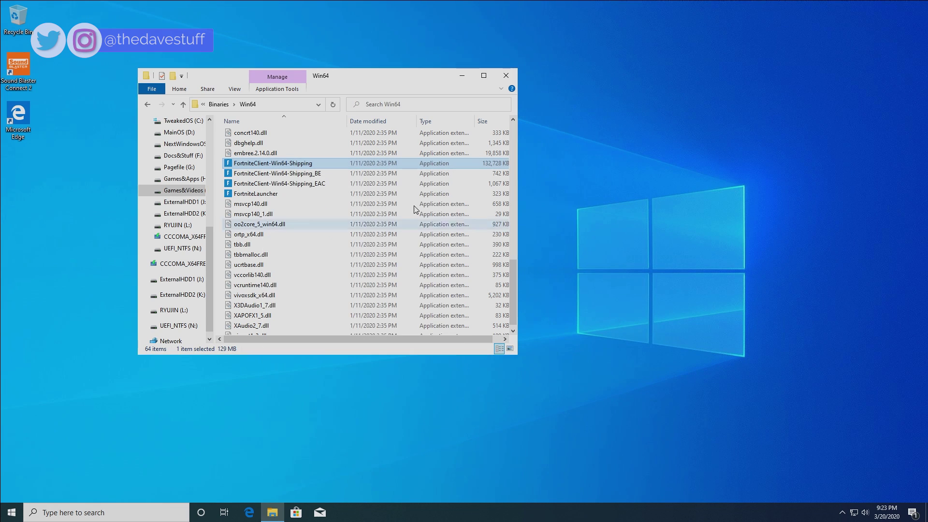
pyautogui.click(508, 76)
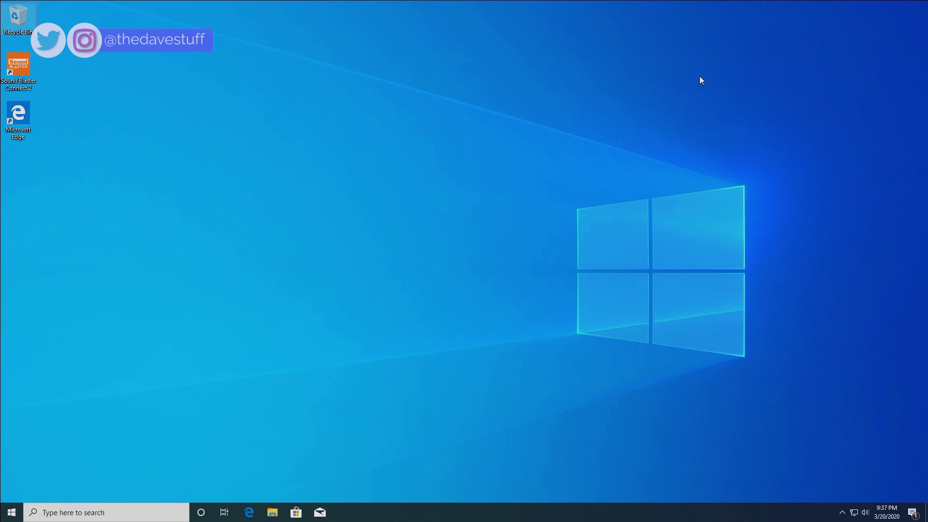
# Run the ImageHealth script as administrator from the Image Health 17.01.05 folder on the Docs&Stuff (F:) drive
pyautogui.press('super+e')
pyautogui.scroll(-3, 178, 310)
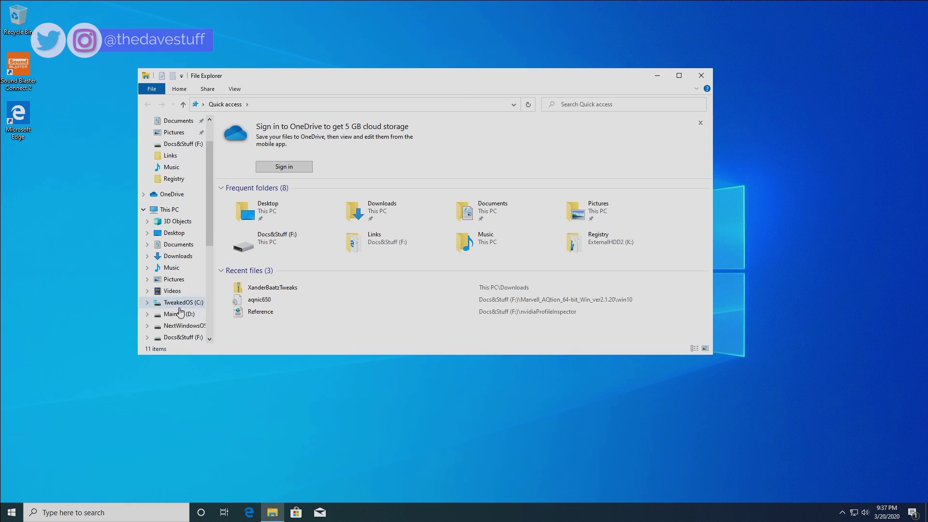
pyautogui.scroll(-1, 184, 314)
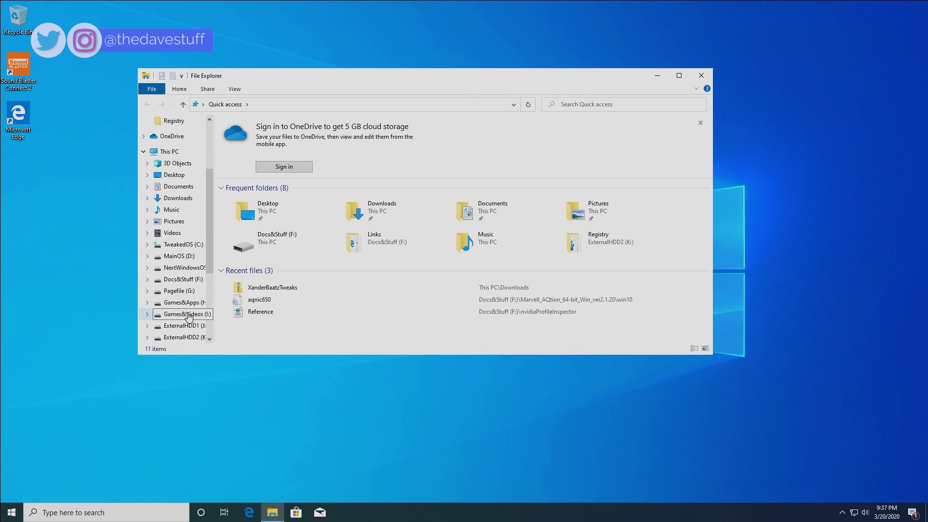
pyautogui.scroll(-1, 188, 316)
pyautogui.click(183, 267)
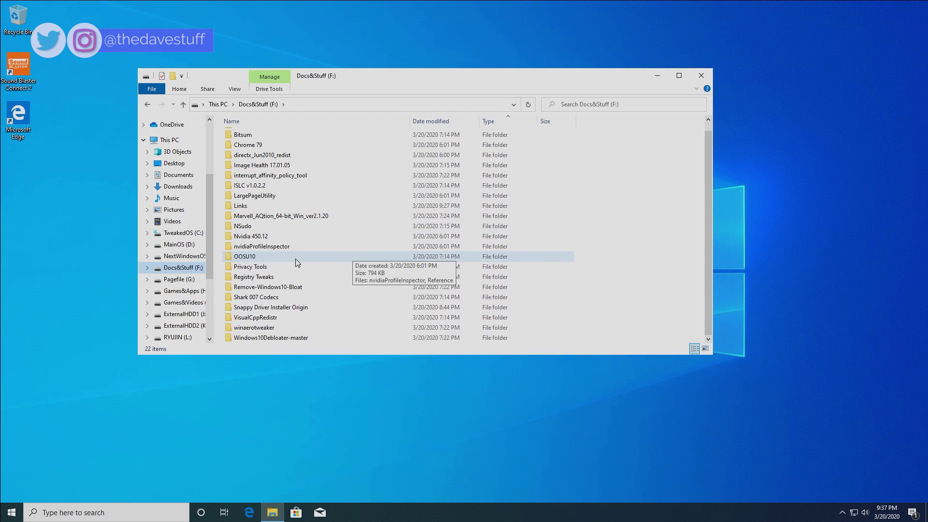
pyautogui.rightClick(241, 145)
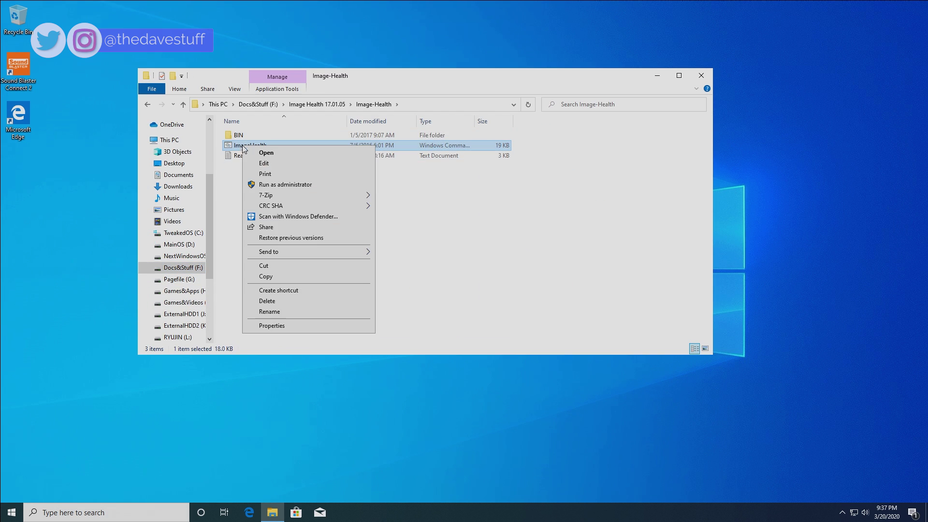
pyautogui.click(264, 186)
pyautogui.click(414, 317)
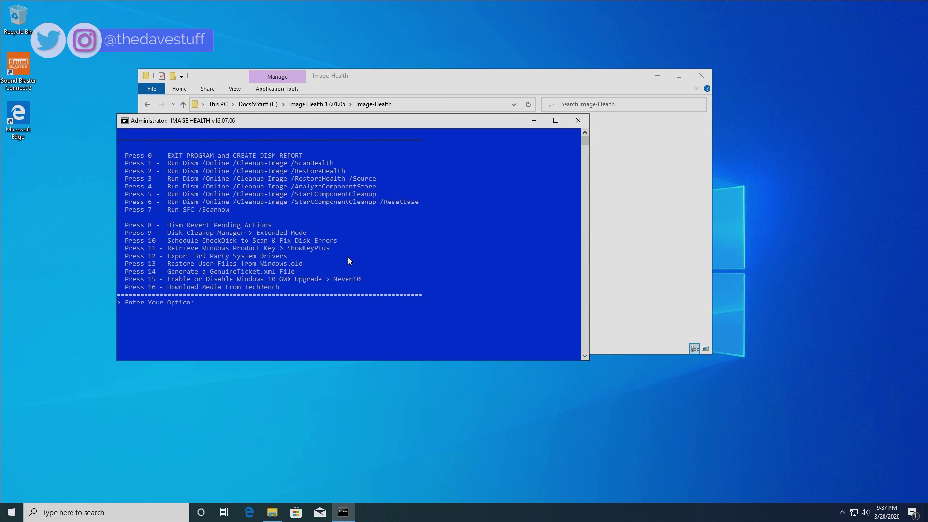
# Run option 2, Dism /Online /Cleanup-Image /RestoreHealth, and return to the option list once it finishes
pyautogui.write('2')
pyautogui.press('Return')
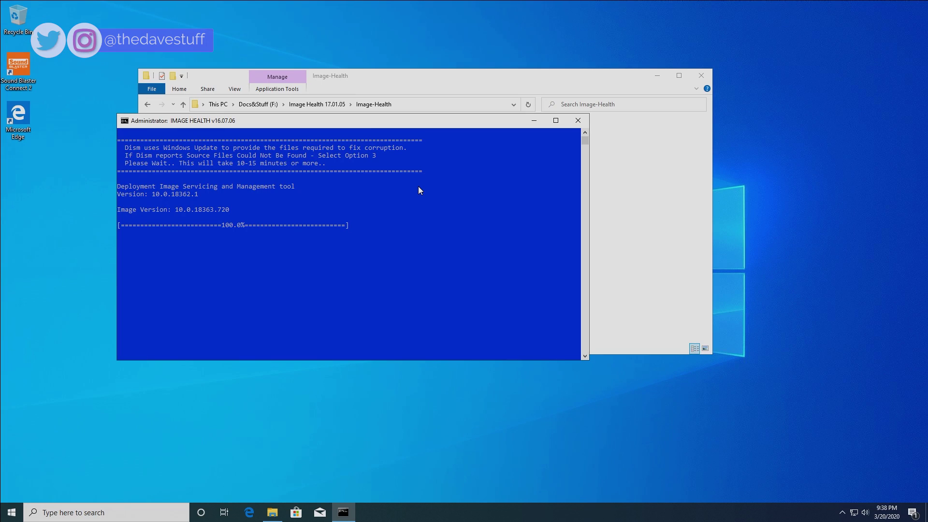
pyautogui.click(444, 180)
pyautogui.press('Escape')
# Run option 5, Dism /StartComponentCleanup, followed by option 7, SFC /Scannow
pyautogui.write('5')
pyautogui.press('Return')
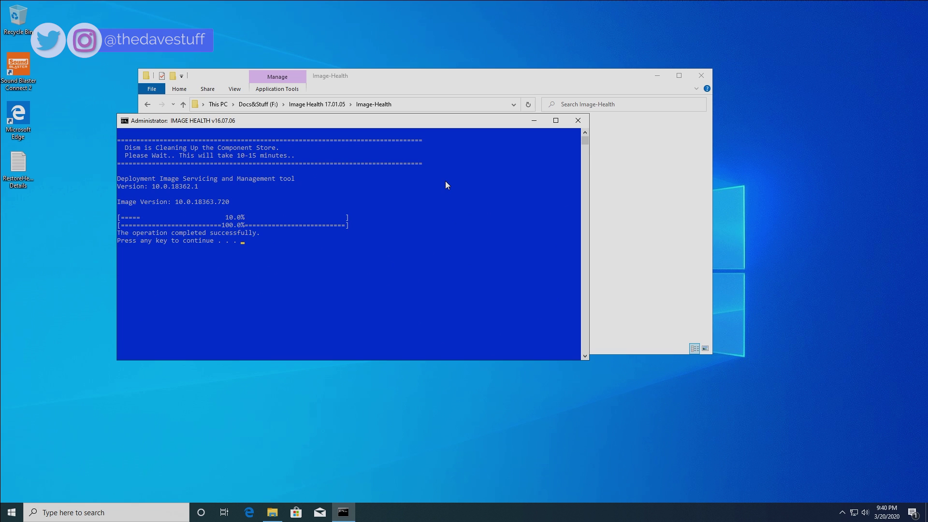
pyautogui.press('Return')
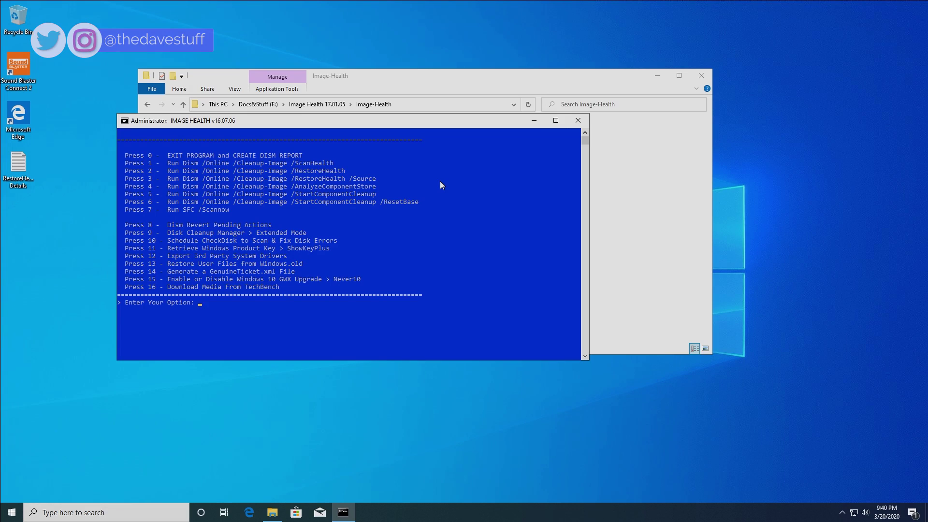
pyautogui.write('7')
pyautogui.press('Return')
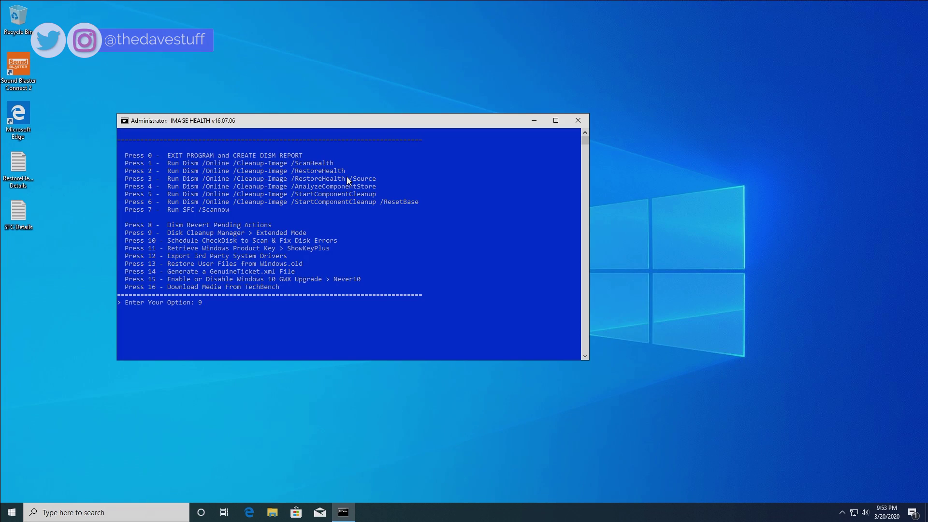
# Start option 9, Disk Cleanup Manager, and mark Temporary Setup Files, Old Chkdsk files, Setup Log Files, Windows Update Cleanup and Windows Defender Antivirus
pyautogui.press('Return')
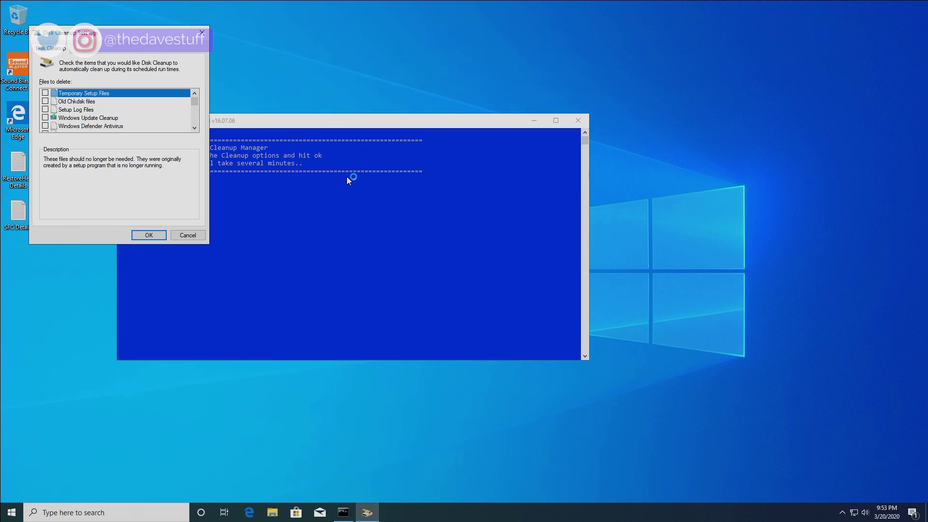
pyautogui.click(46, 93)
pyautogui.click(46, 101)
pyautogui.click(46, 109)
pyautogui.click(46, 117)
pyautogui.click(46, 126)
pyautogui.scroll(-2, 51, 121)
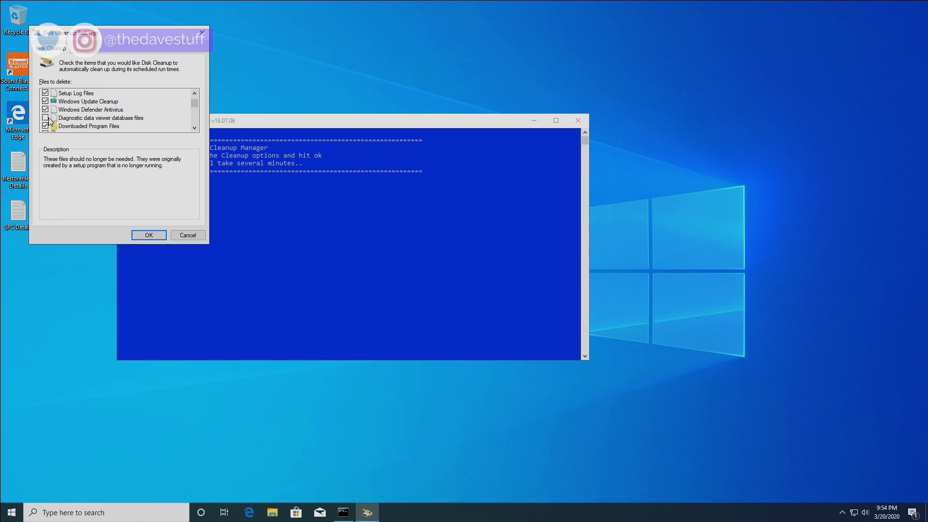
# Mark the unchecked Disk Cleanup items from Diagnostic data viewer database files through Delivery Optimization Files
pyautogui.click(45, 118)
pyautogui.scroll(-3, 43, 119)
pyautogui.click(45, 118)
pyautogui.scroll(-1, 46, 118)
pyautogui.click(45, 118)
pyautogui.scroll(-1, 46, 119)
pyautogui.click(49, 118)
pyautogui.click(45, 126)
pyautogui.click(46, 117)
pyautogui.scroll(-1, 47, 123)
pyautogui.click(46, 126)
pyautogui.scroll(-1, 46, 124)
pyautogui.scroll(-1, 47, 126)
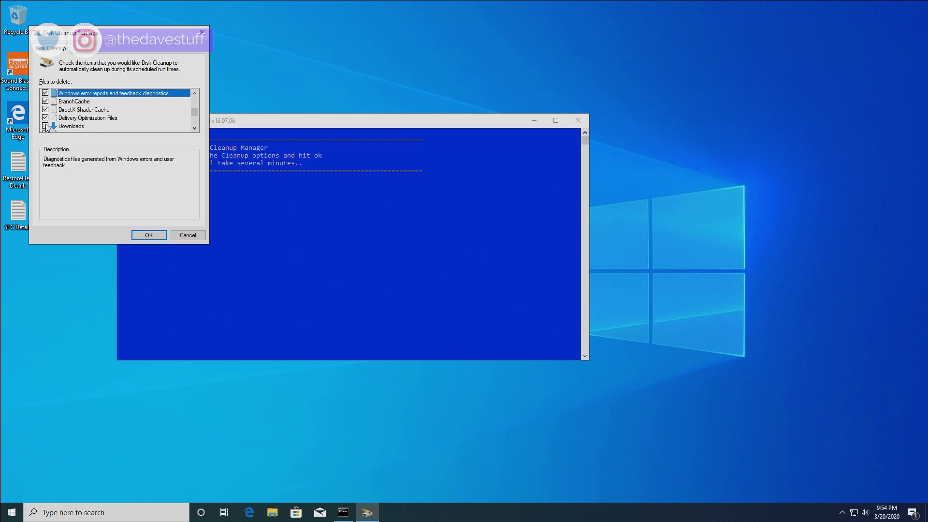
# Mark the remaining unchecked Disk Cleanup items from Downloads through User file history and start the cleanup
pyautogui.click(46, 126)
pyautogui.scroll(-2, 47, 124)
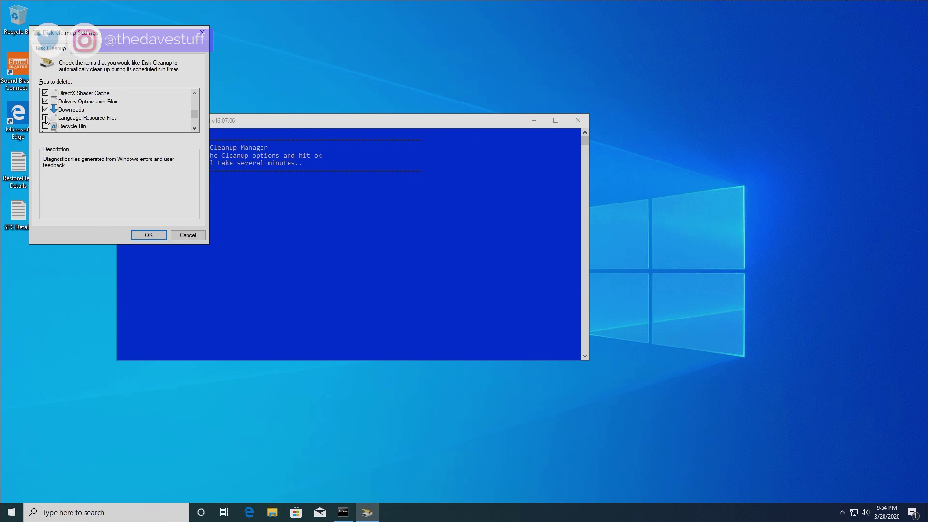
pyautogui.click(45, 118)
pyautogui.click(45, 126)
pyautogui.click(45, 125)
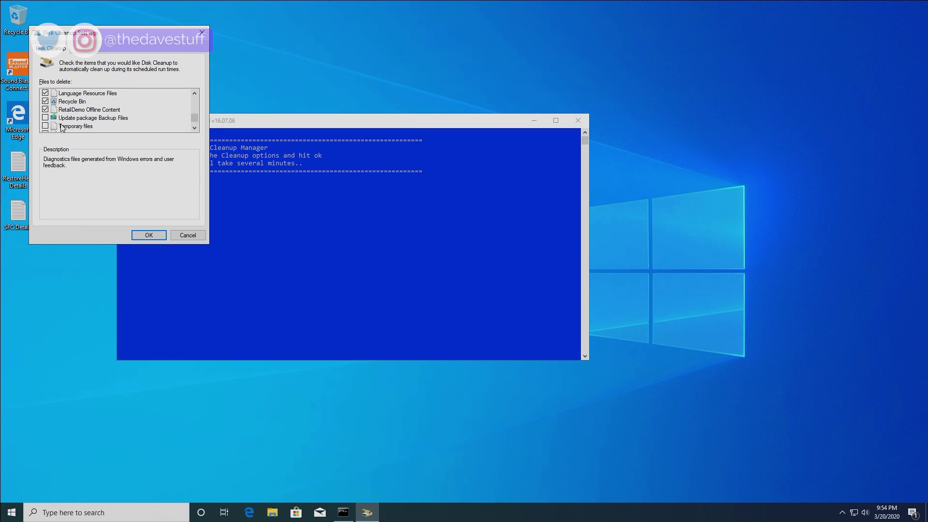
pyautogui.click(45, 118)
pyautogui.click(45, 126)
pyautogui.click(45, 126)
pyautogui.click(45, 126)
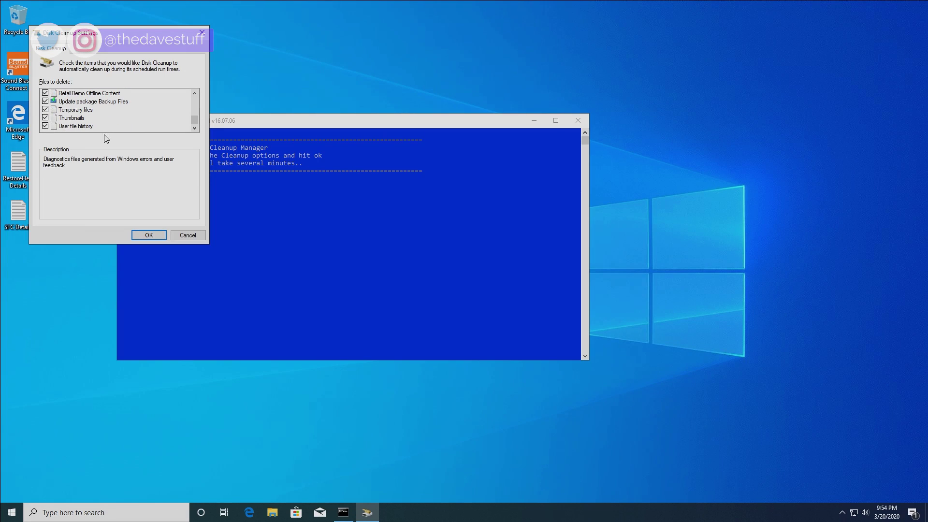
pyautogui.click(149, 235)
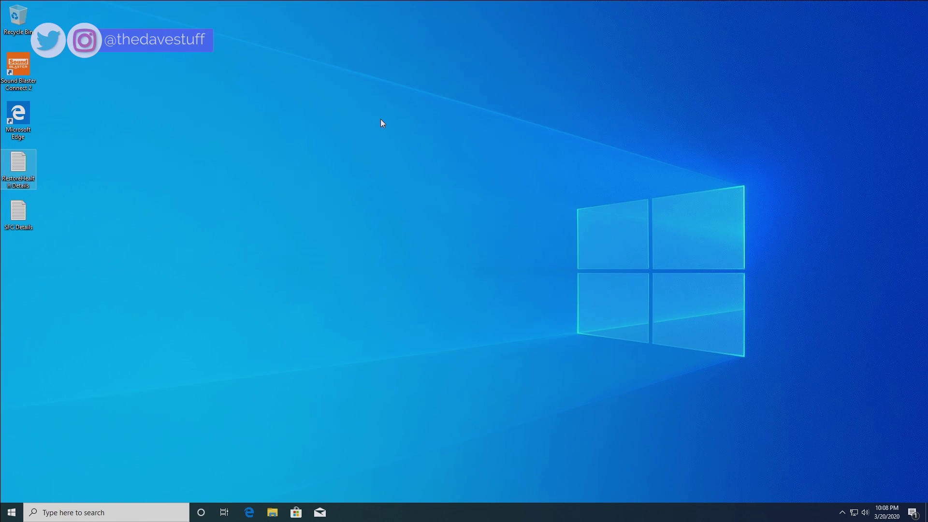
# Open File Explorer and go to the inner Windows10Debloater-master folder on the Docs&Stuff (F:) drive
pyautogui.click(272, 512)
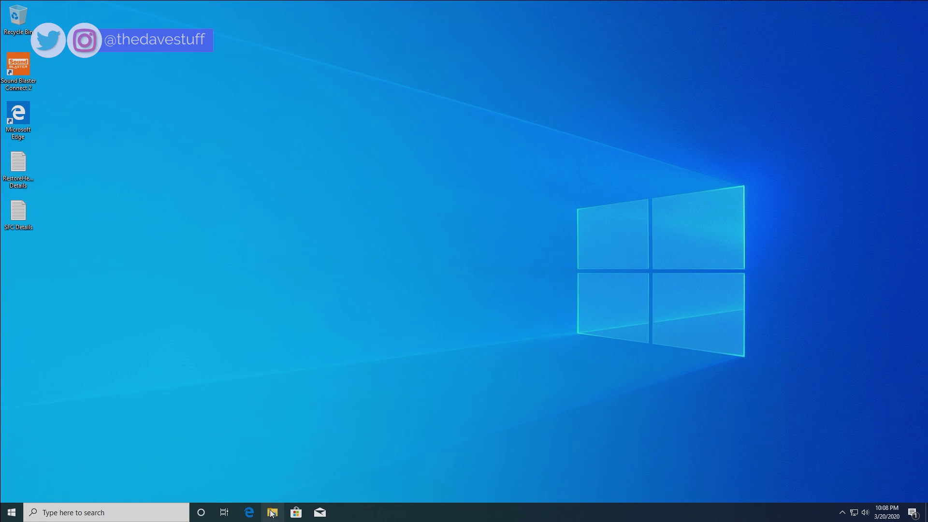
pyautogui.scroll(-5, 188, 313)
pyautogui.scroll(-3, 187, 313)
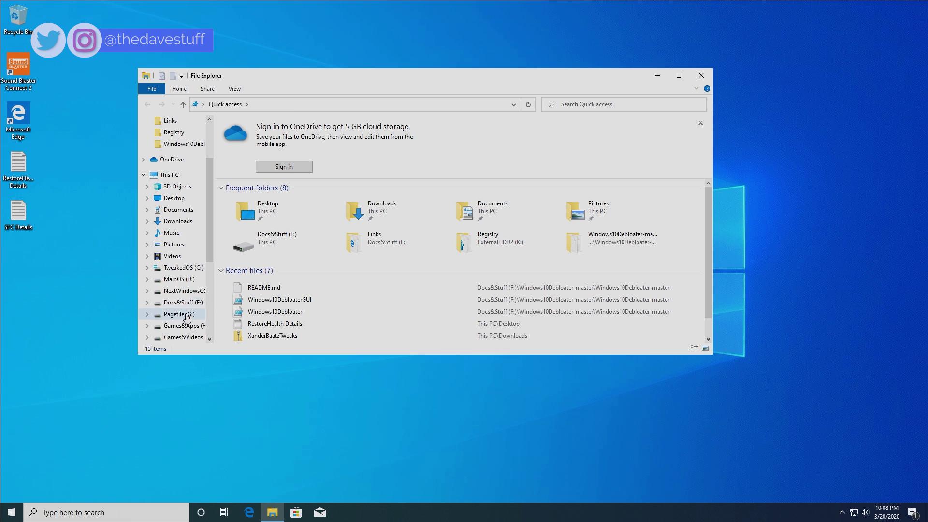
pyautogui.click(182, 282)
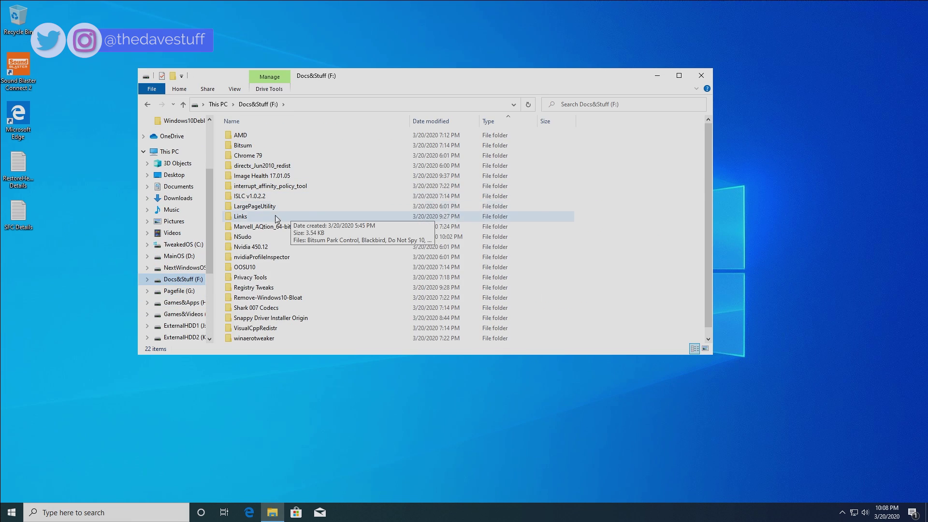
pyautogui.scroll(-1, 290, 290)
pyautogui.doubleClick(285, 338)
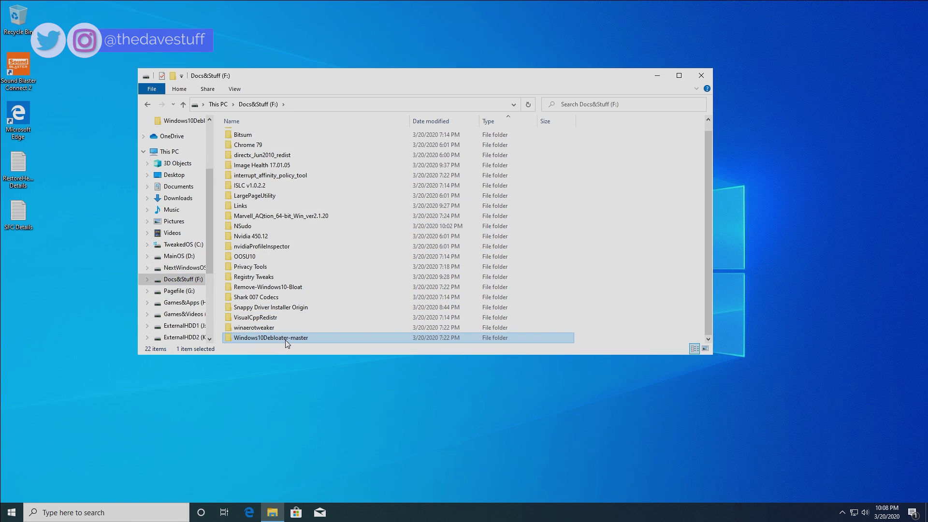
pyautogui.doubleClick(269, 137)
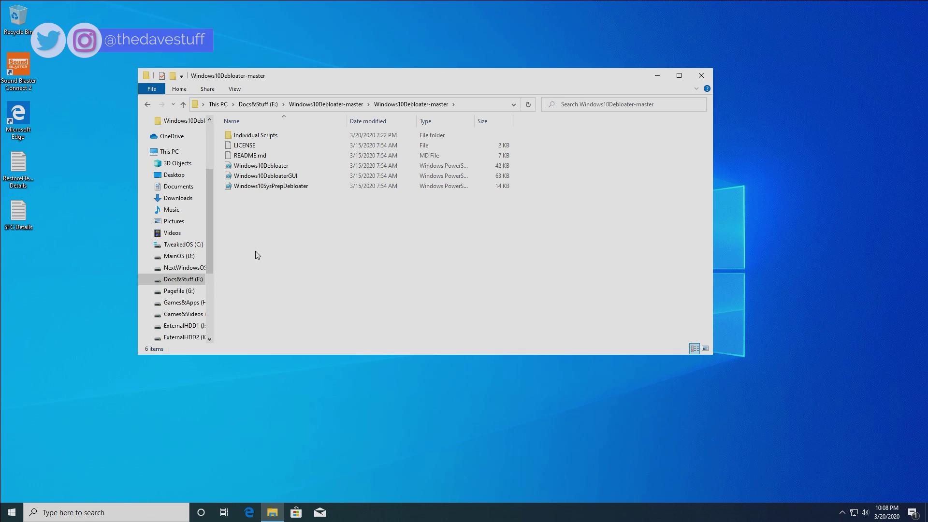
# Open Windows PowerShell as administrator and change its directory to F:\Windows10Debloater-master\Windows10Debloater-master
pyautogui.rightClick(10, 513)
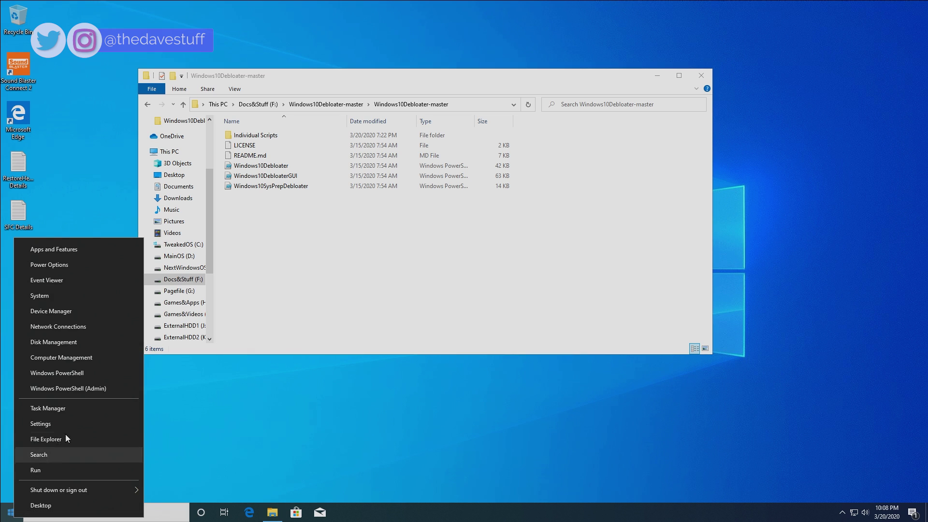
pyautogui.click(93, 390)
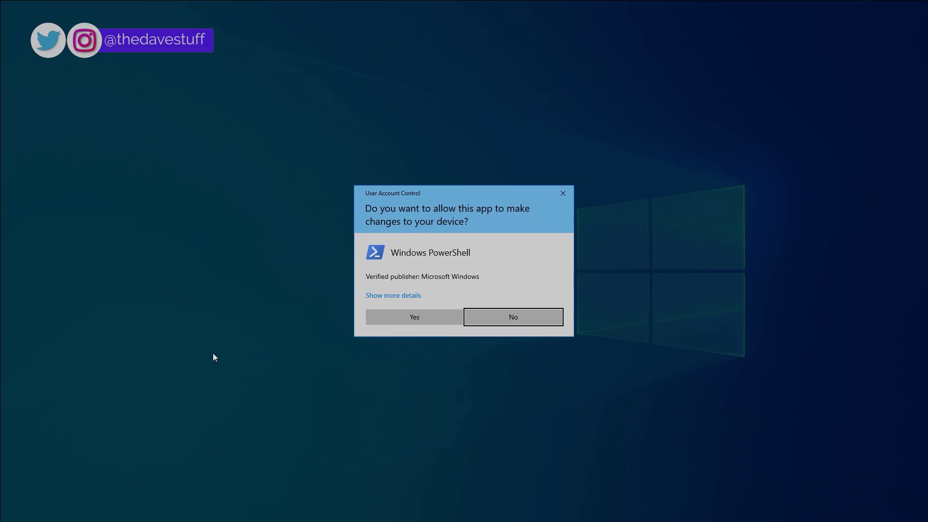
pyautogui.click(414, 318)
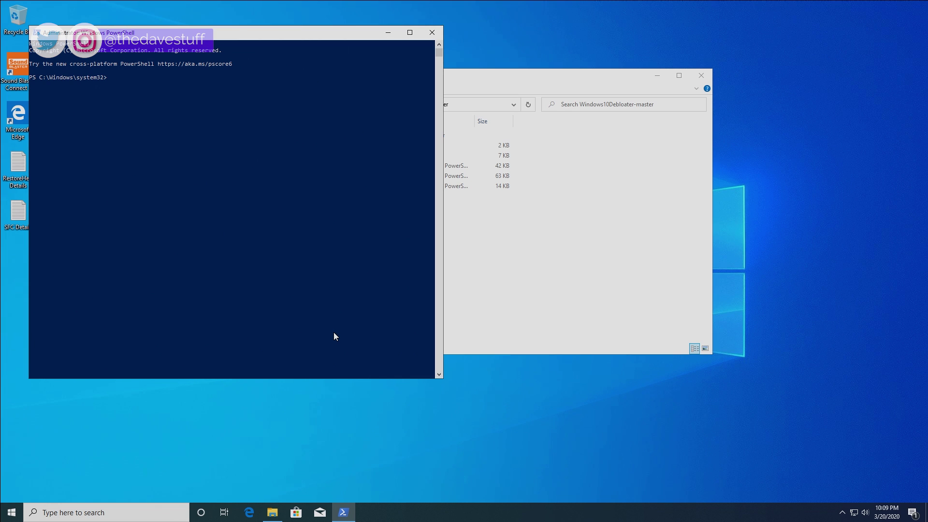
pyautogui.click(498, 106)
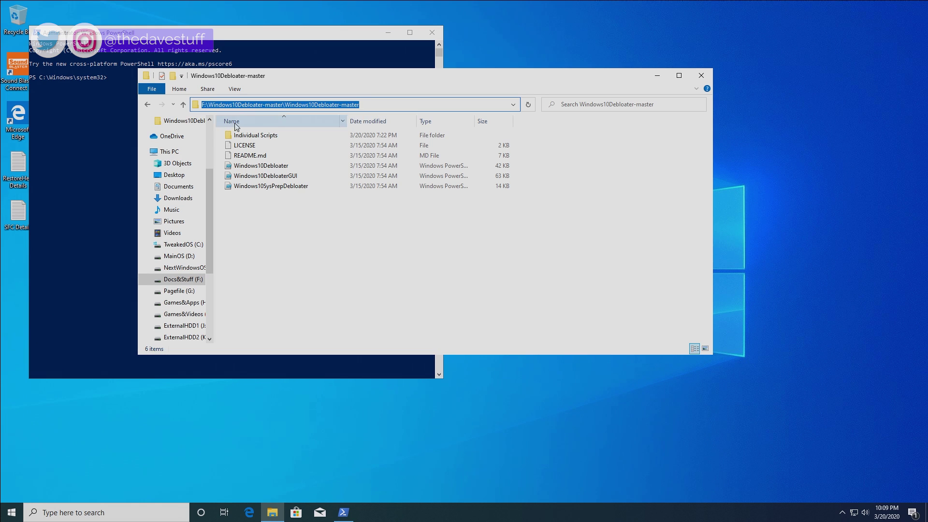
pyautogui.click(88, 132)
pyautogui.write('cd')
pyautogui.write('F:\\Windows10Debloater-master\\Windows10Debloater-master')
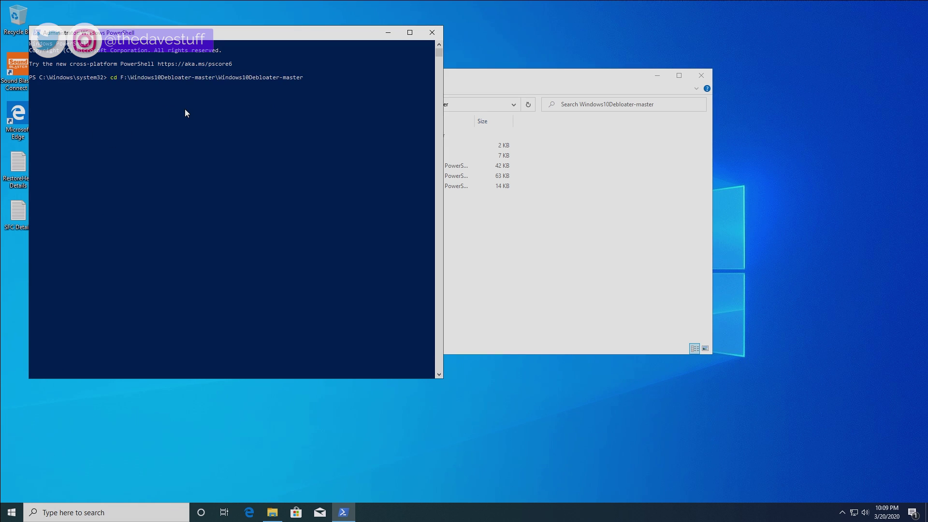
pyautogui.press('Return')
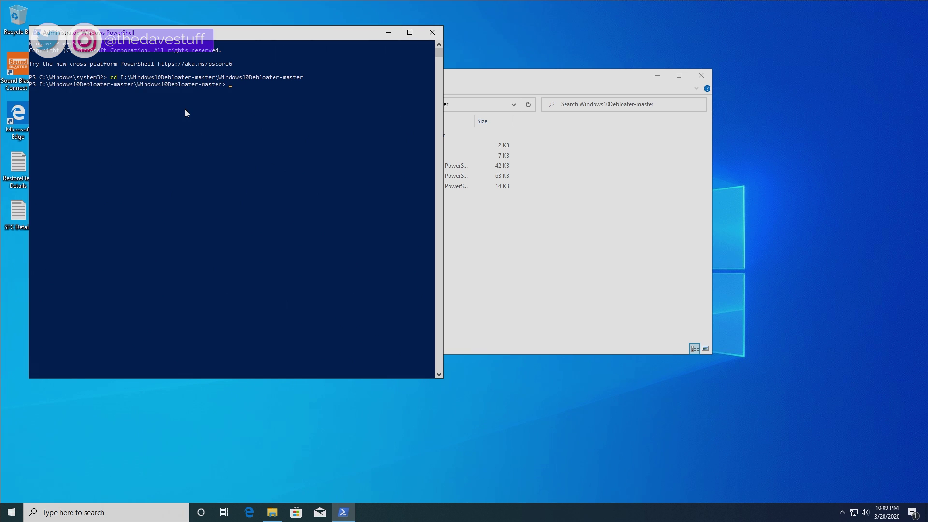
# Open README.md in Notepad without making it the default app and copy the Set-ExecutionPolicy Unrestricted -Force command
pyautogui.click(464, 223)
pyautogui.rightClick(240, 154)
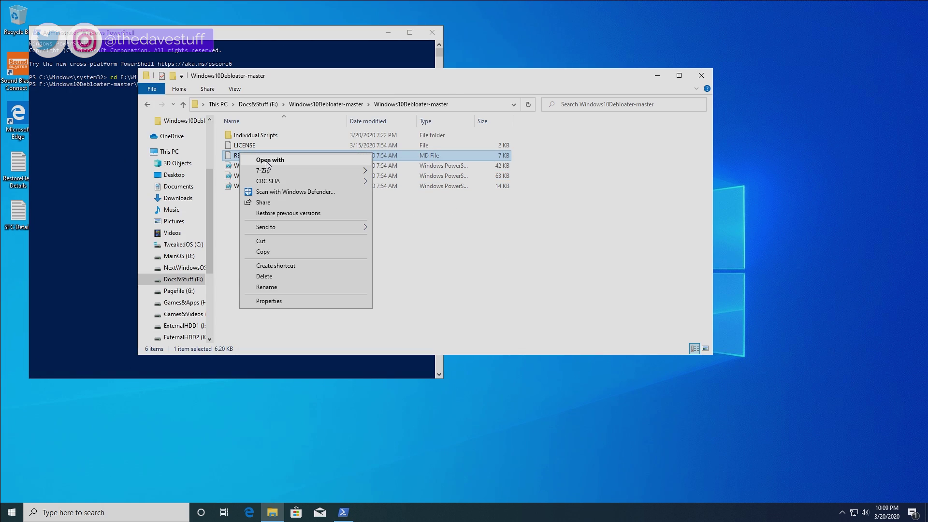
pyautogui.click(267, 161)
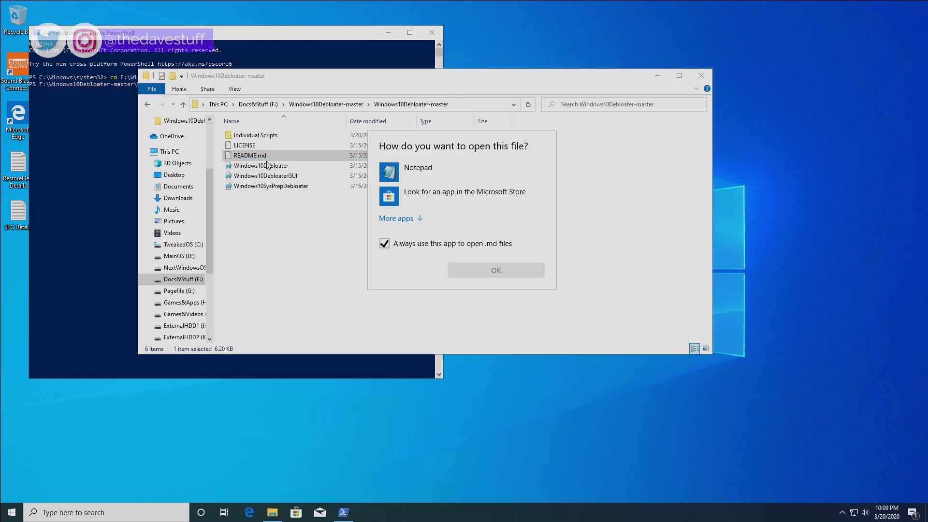
pyautogui.click(409, 247)
pyautogui.click(417, 176)
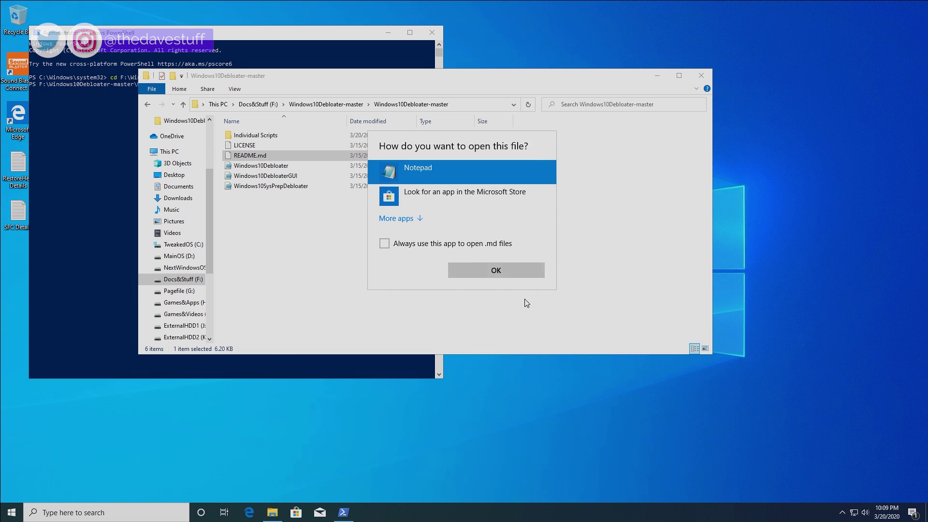
pyautogui.click(515, 274)
pyautogui.moveTo(187, 209); pyautogui.dragTo(38, 212)
pyautogui.press('super+c')
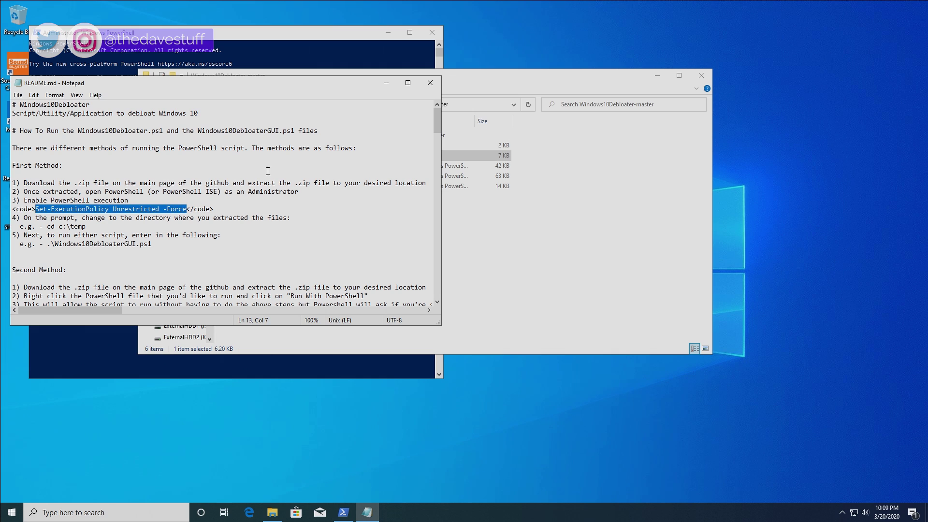
# Run Set-ExecutionPolicy Unrestricted -Force in PowerShell, close it and return to the Docs&Stuff (F:) drive
pyautogui.click(434, 85)
pyautogui.click(318, 51)
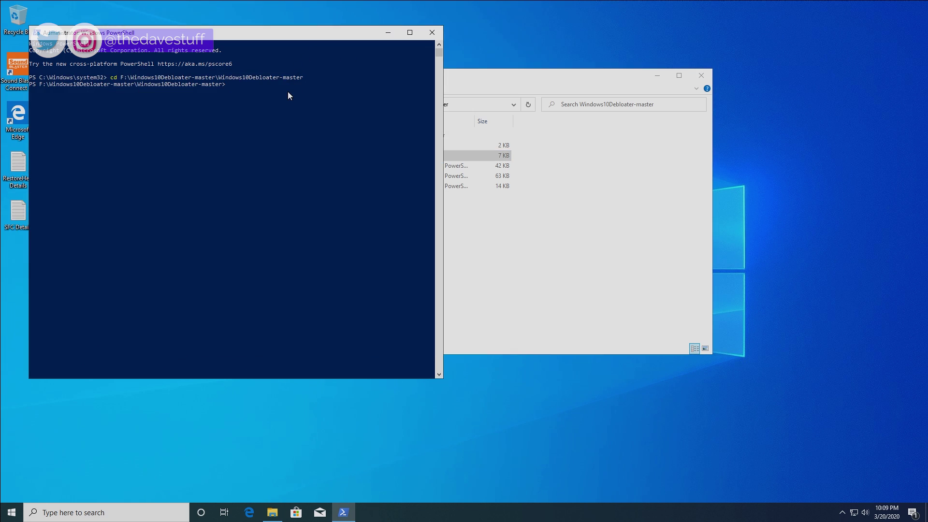
pyautogui.rightClick(270, 92)
pyautogui.press('Return')
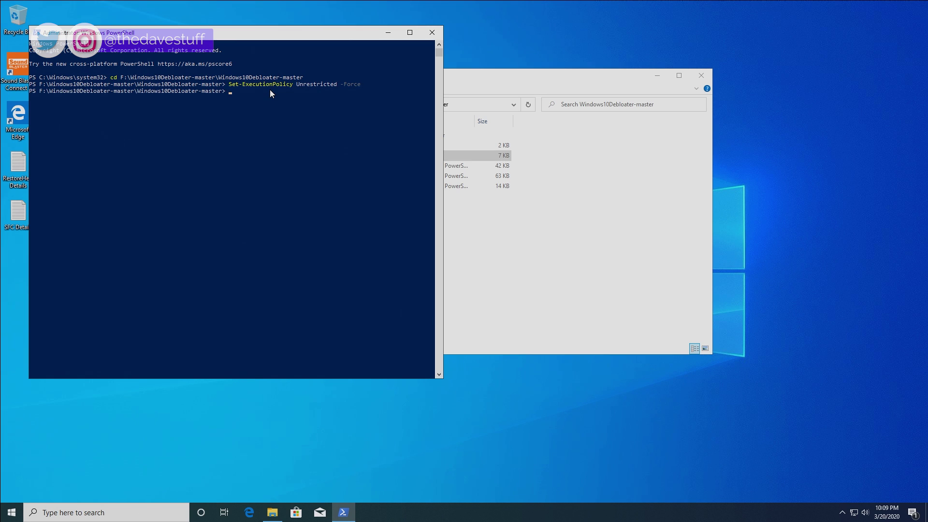
pyautogui.click(432, 36)
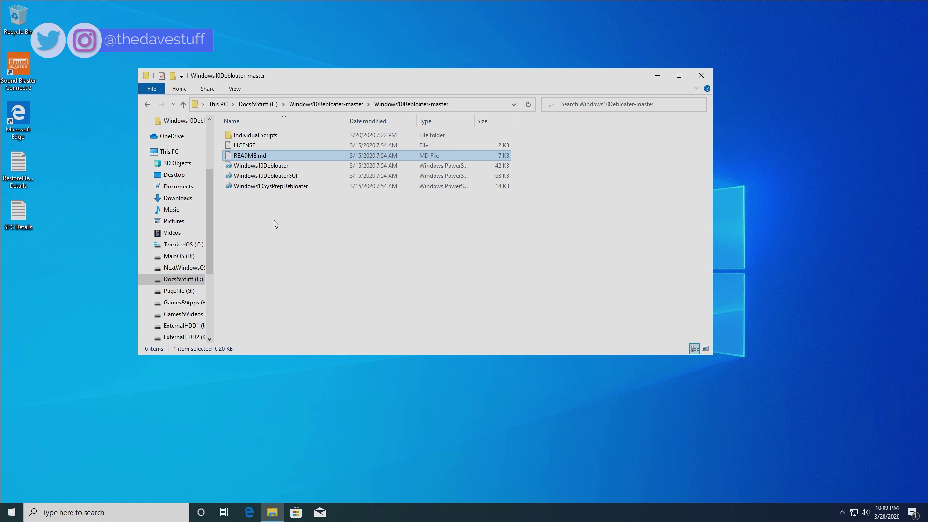
pyautogui.click(259, 105)
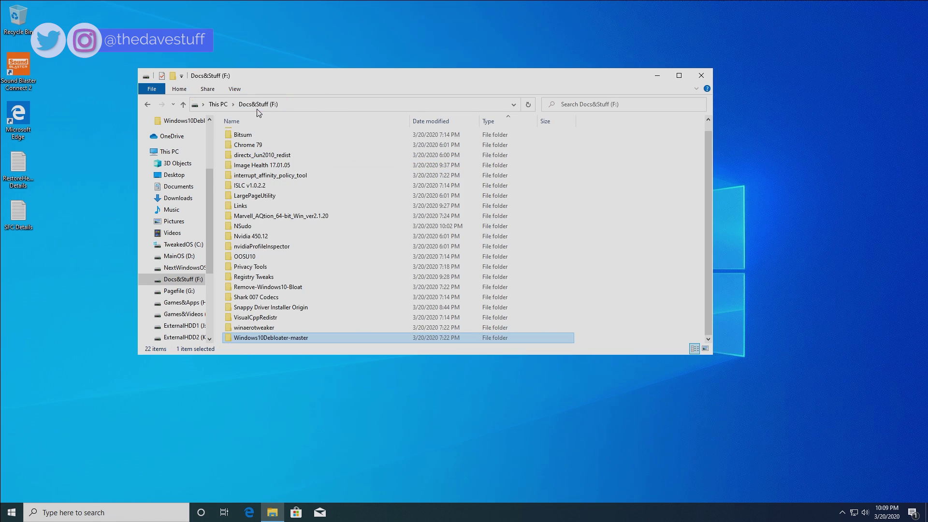
# Run NSudoLG from NSudo\NSudo_8.0_All_Components\NSudo Launcher\x64 and allow it to make changes to the device
pyautogui.doubleClick(259, 226)
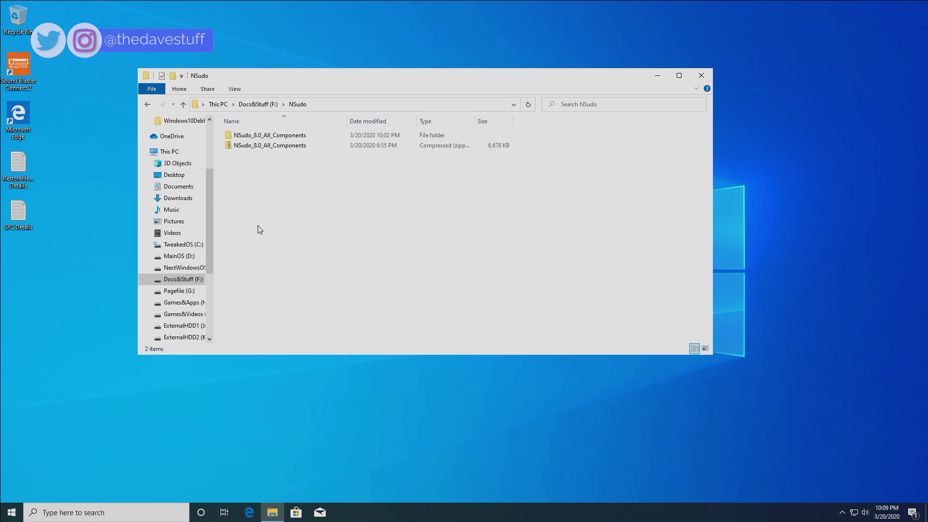
pyautogui.doubleClick(269, 140)
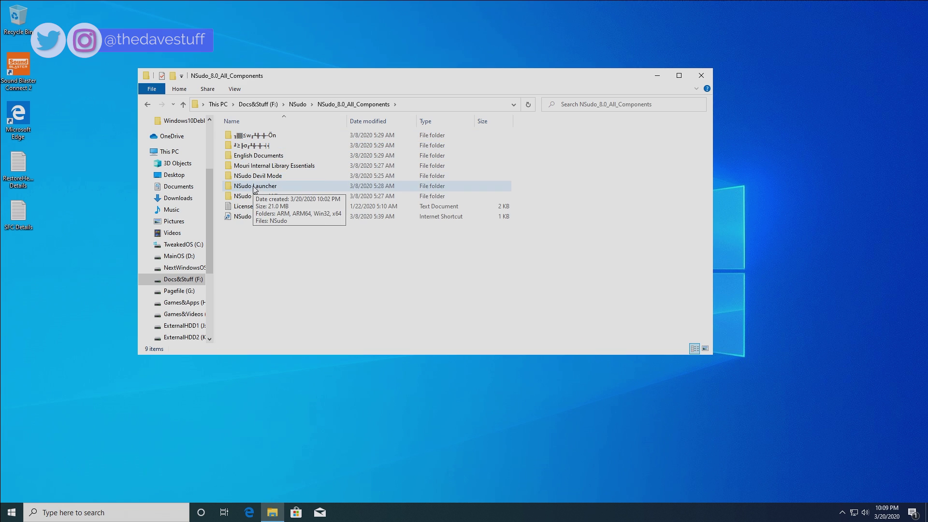
pyautogui.doubleClick(271, 187)
pyautogui.doubleClick(265, 166)
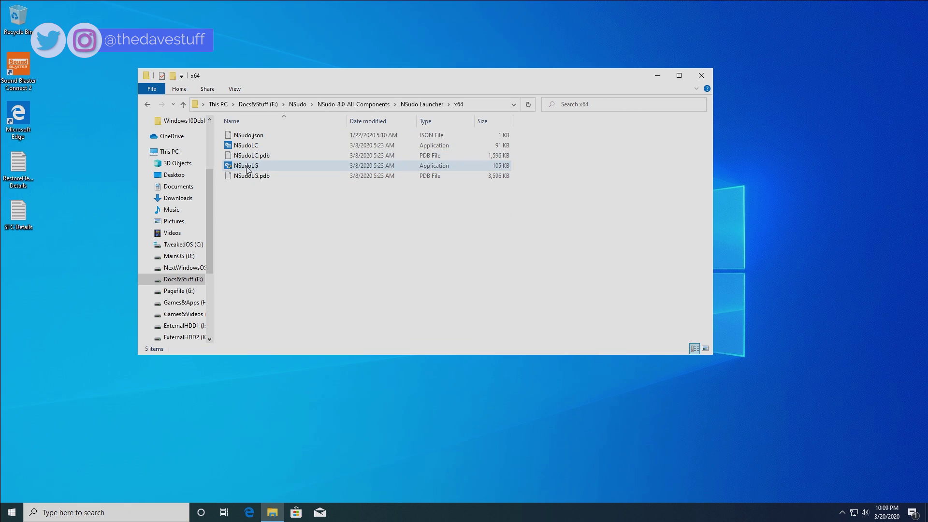
pyautogui.click(258, 171)
pyautogui.doubleClick(258, 171)
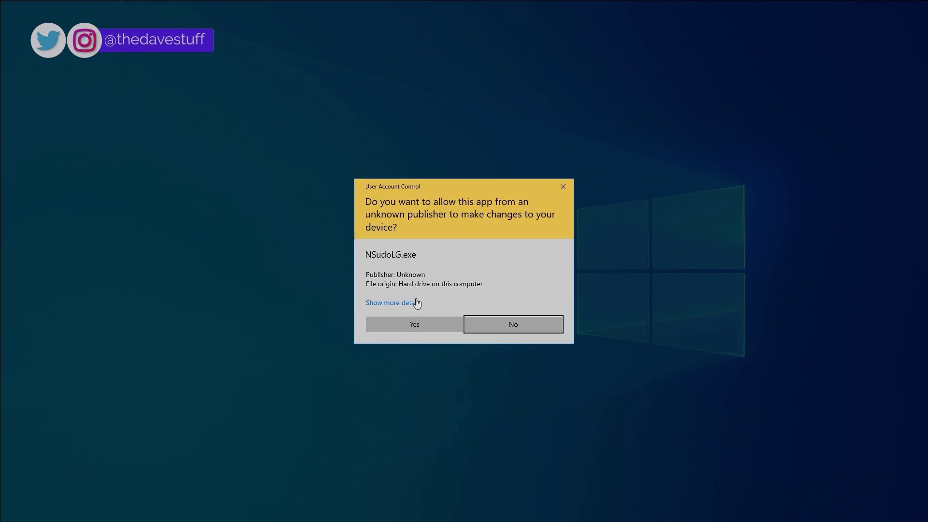
pyautogui.click(419, 331)
# Load the Windows10DebloaterGUI script from the Windows10Debloater-master folder as the file for NSudo to open
pyautogui.click(526, 273)
pyautogui.click(525, 273)
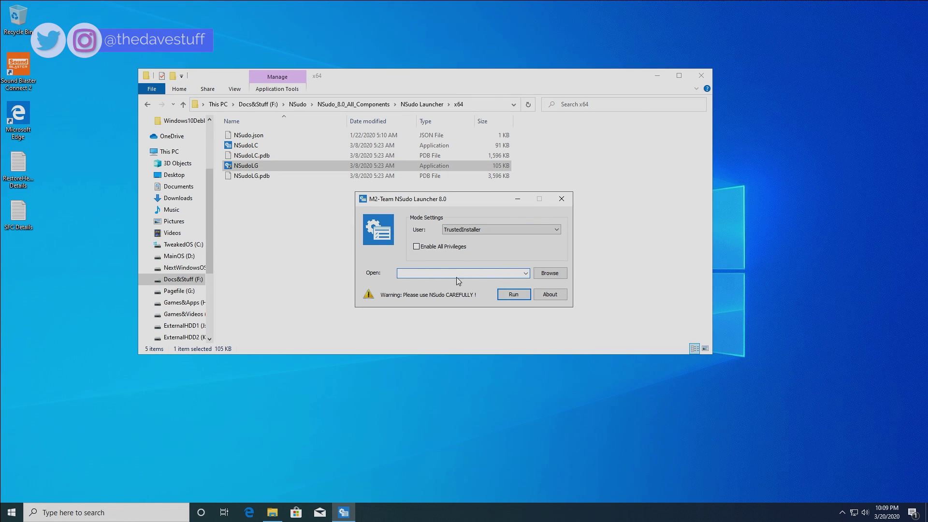
pyautogui.click(549, 274)
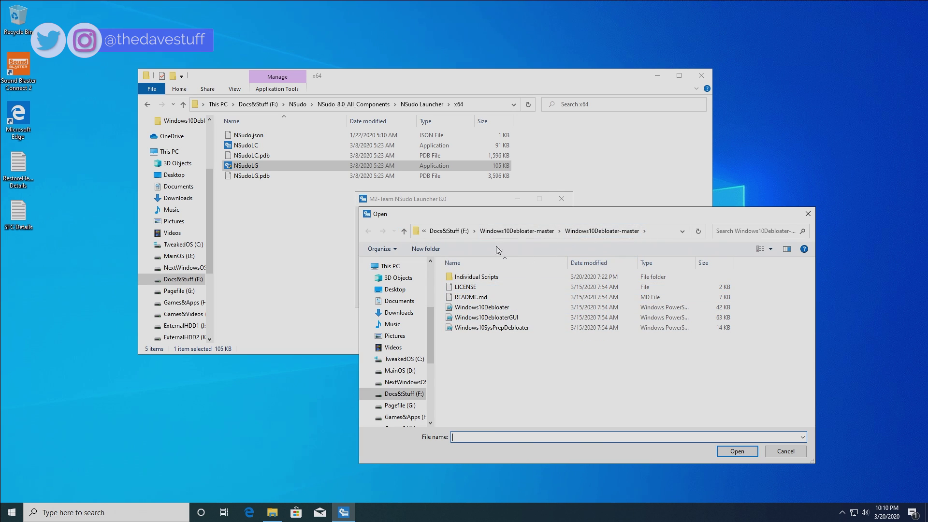
pyautogui.click(511, 319)
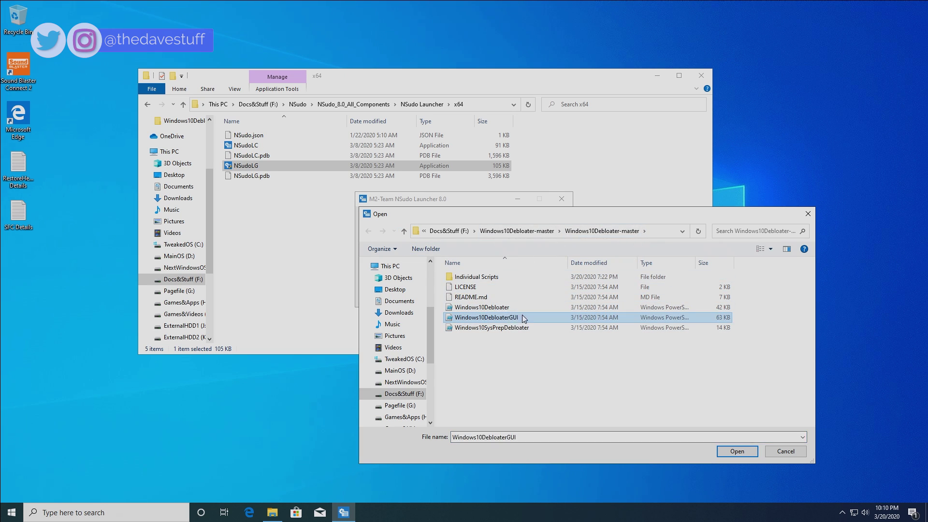
pyautogui.click(738, 451)
# Prefix the script path with powershell, enable all privileges and run the command
pyautogui.click(403, 273)
pyautogui.click(402, 273)
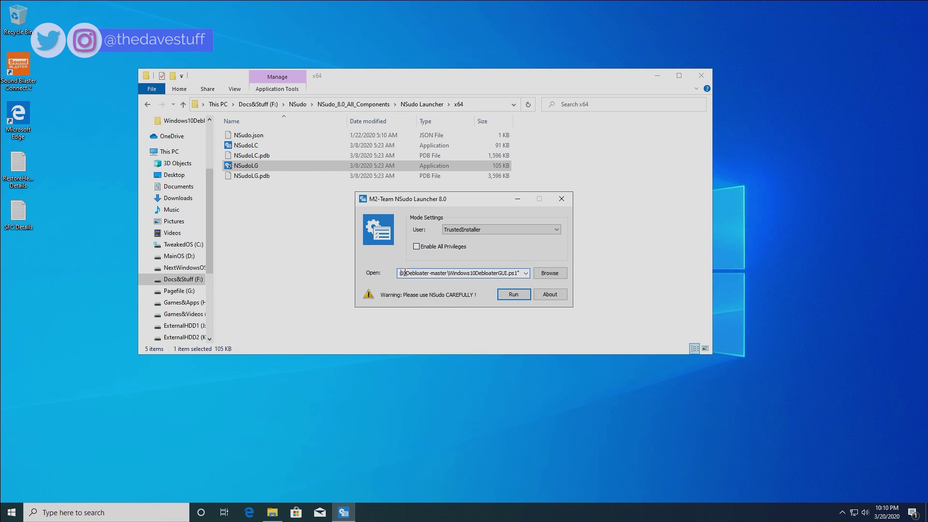
pyautogui.press('Home')
pyautogui.write('powershe')
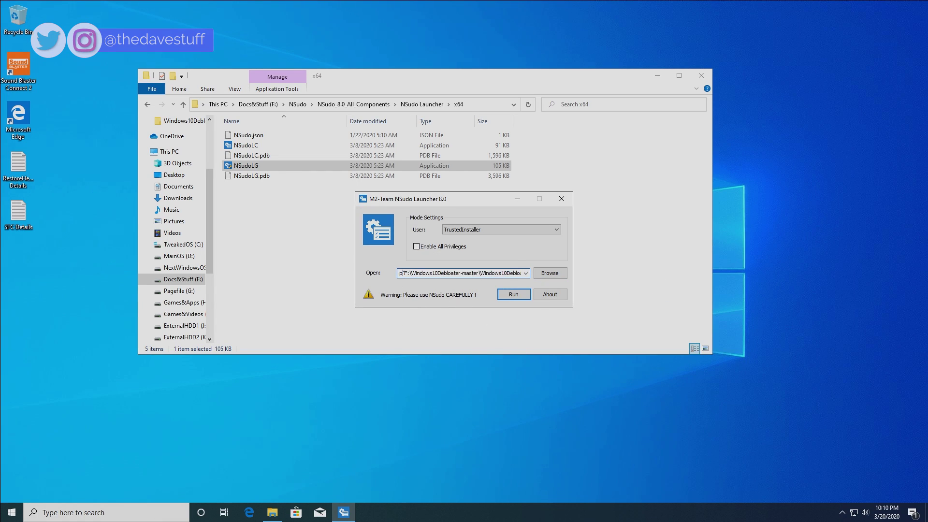
pyautogui.write('ll')
pyautogui.click(436, 249)
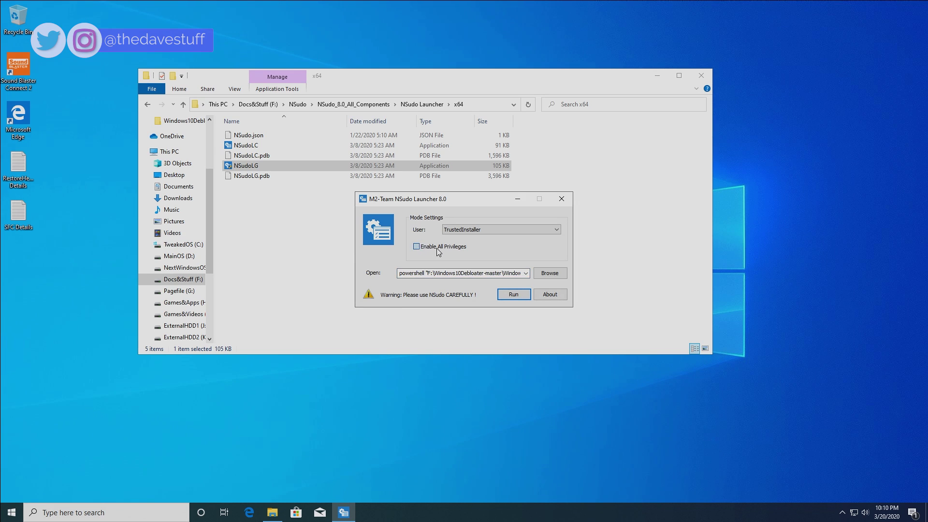
pyautogui.click(510, 299)
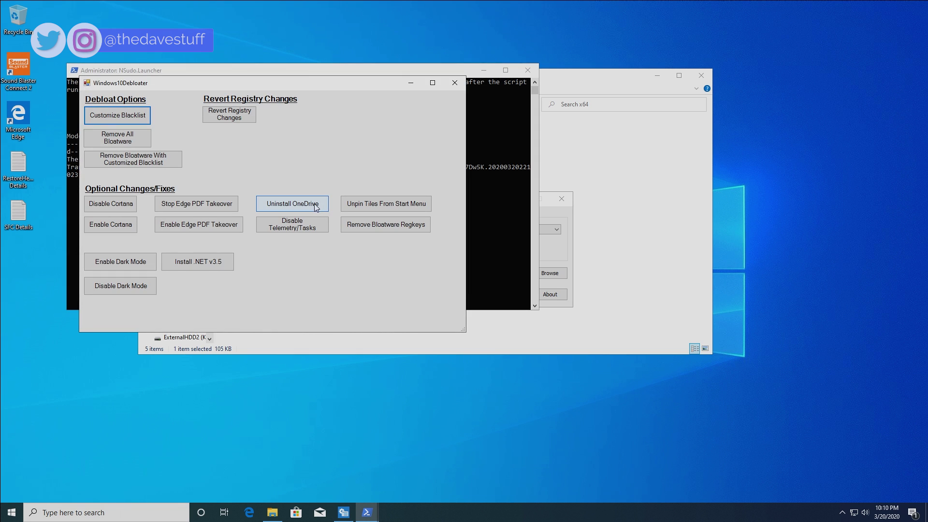
# Move the Windows10Debloater window so the console output is readable and remove all bloatware
pyautogui.moveTo(184, 79); pyautogui.dragTo(325, 76)
pyautogui.moveTo(267, 85); pyautogui.dragTo(305, 167)
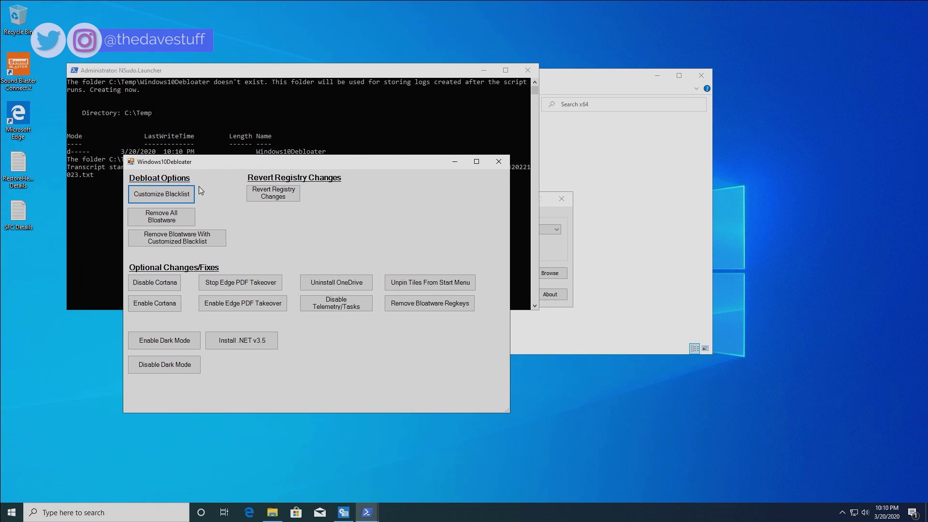
pyautogui.click(187, 217)
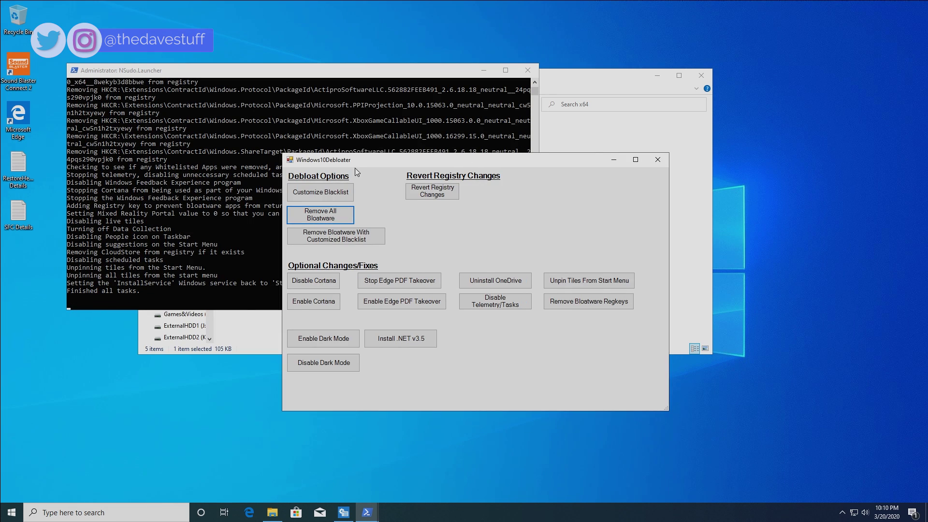
# Move the Windows10Debloater window beside the console, disable Cortana and stop the Edge PDF takeover
pyautogui.moveTo(362, 164); pyautogui.dragTo(546, 97)
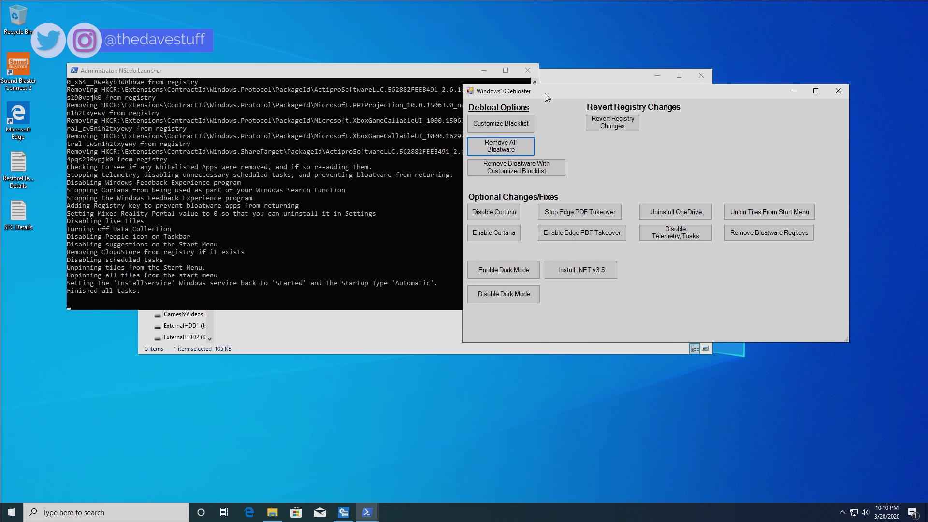
pyautogui.click(484, 215)
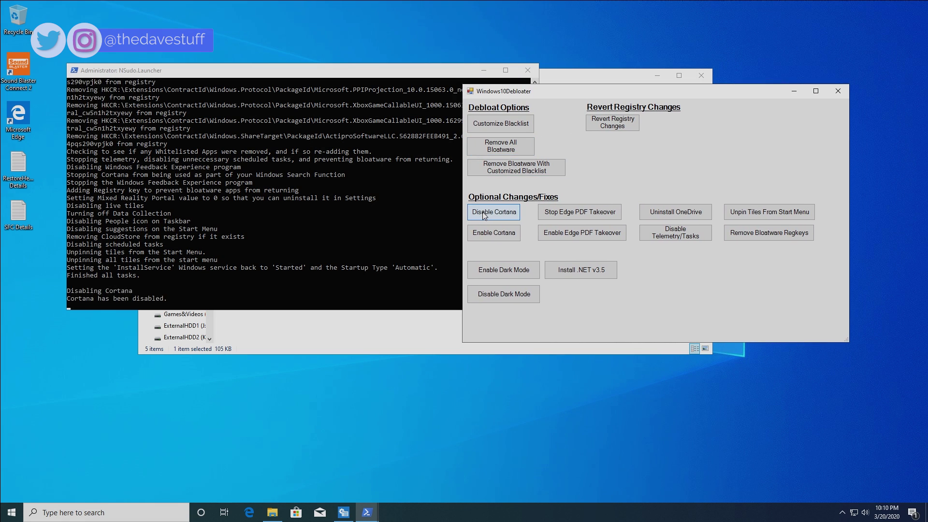
pyautogui.click(602, 216)
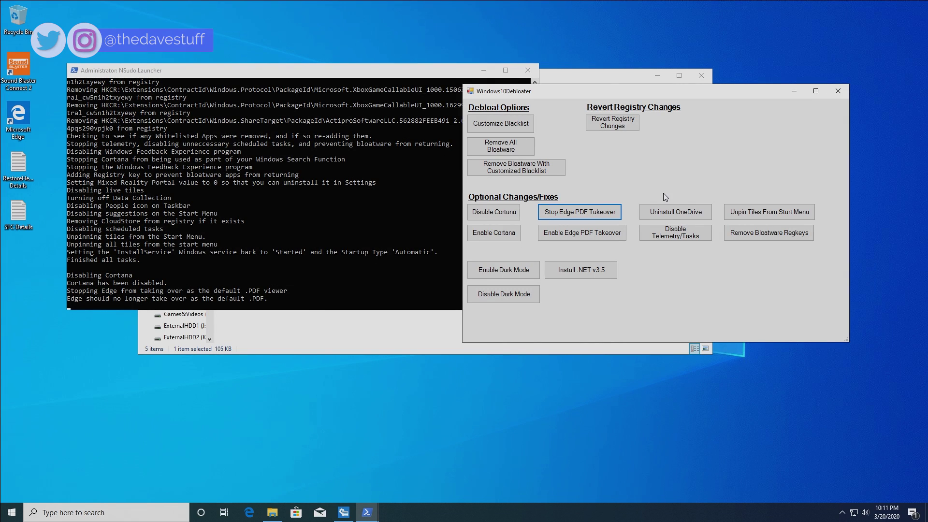
# Uninstall OneDrive, answering y in the console to confirm stopping the OneDrive process
pyautogui.click(695, 214)
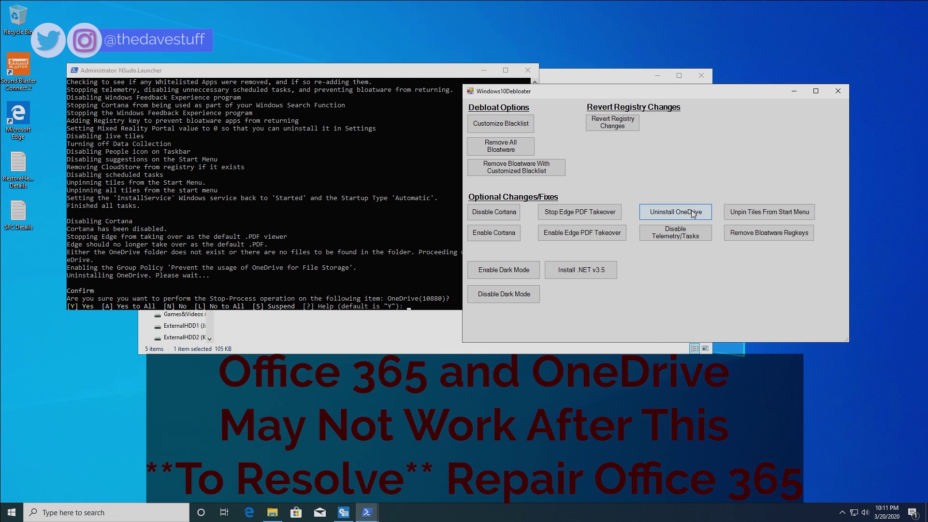
pyautogui.click(397, 253)
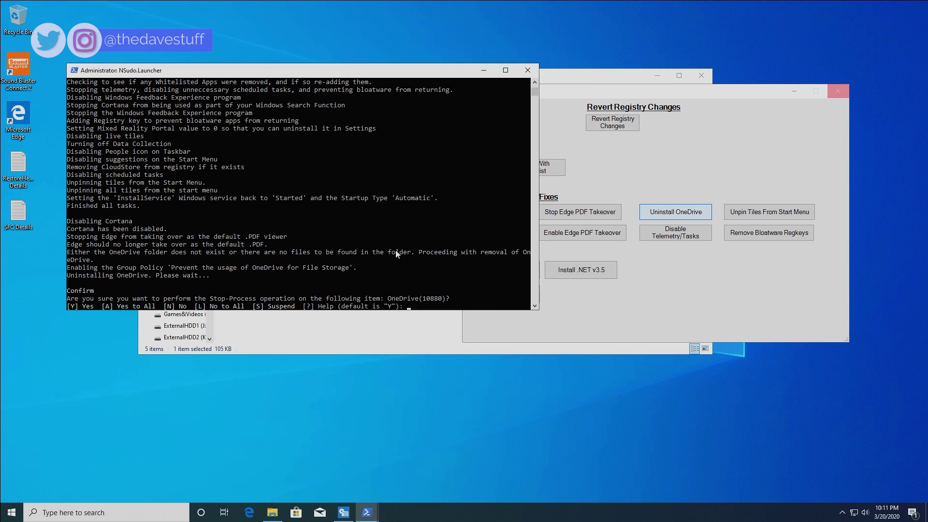
pyautogui.write('y')
pyautogui.press('Return')
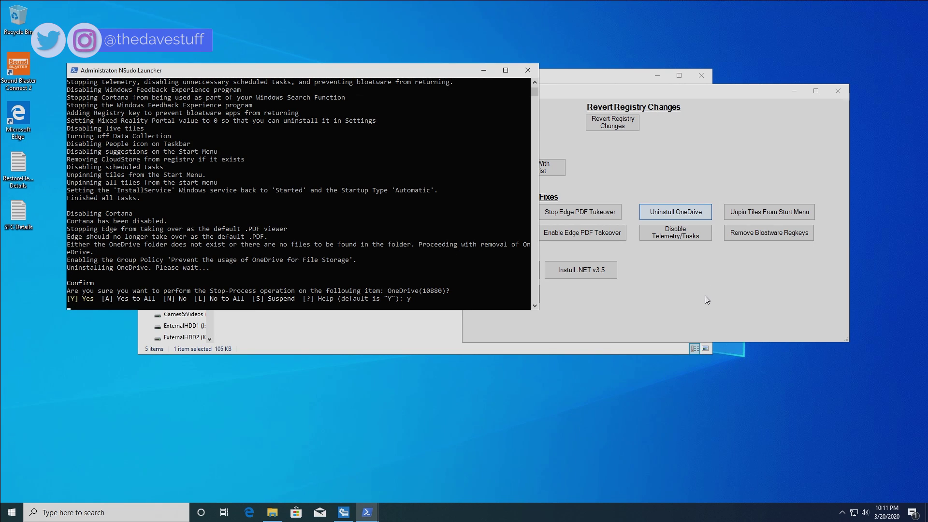
pyautogui.click(841, 511)
pyautogui.click(729, 448)
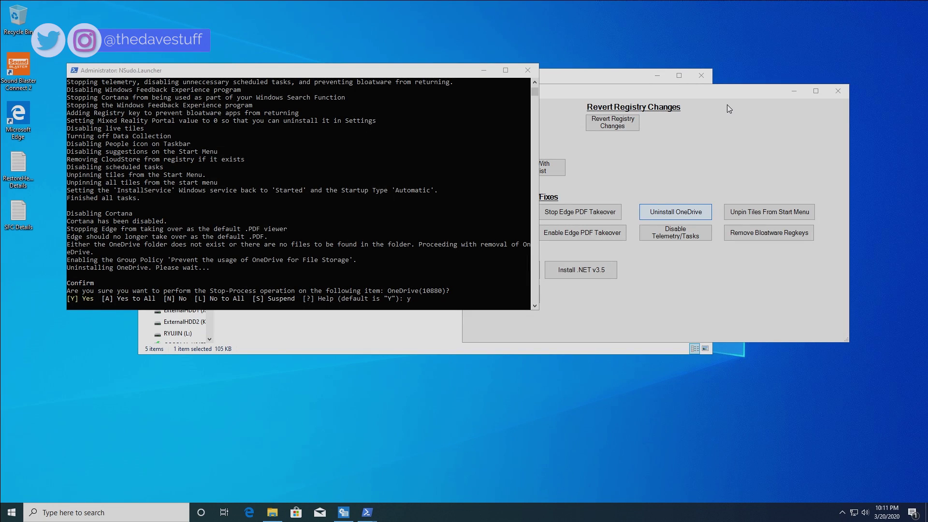
pyautogui.press('Return')
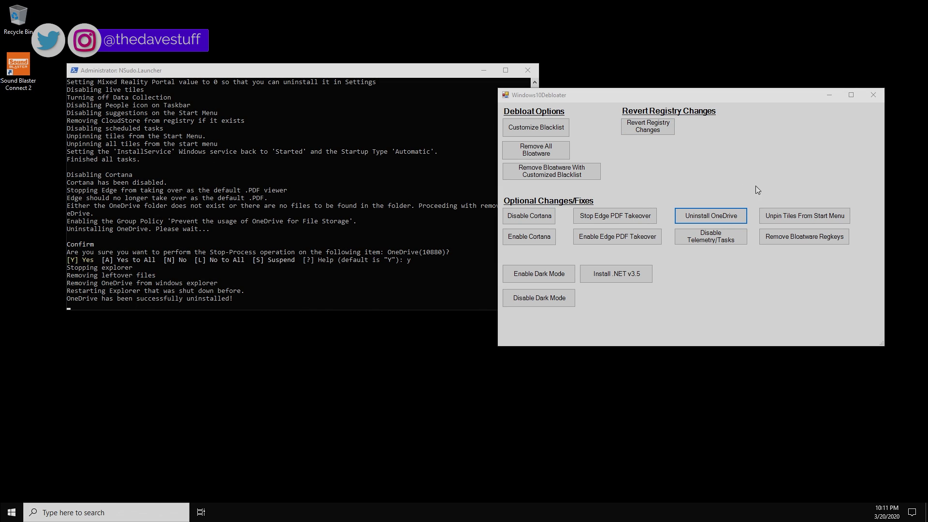
# Unpin the tiles from the Start menu and disable telemetry and its scheduled tasks
pyautogui.click(786, 221)
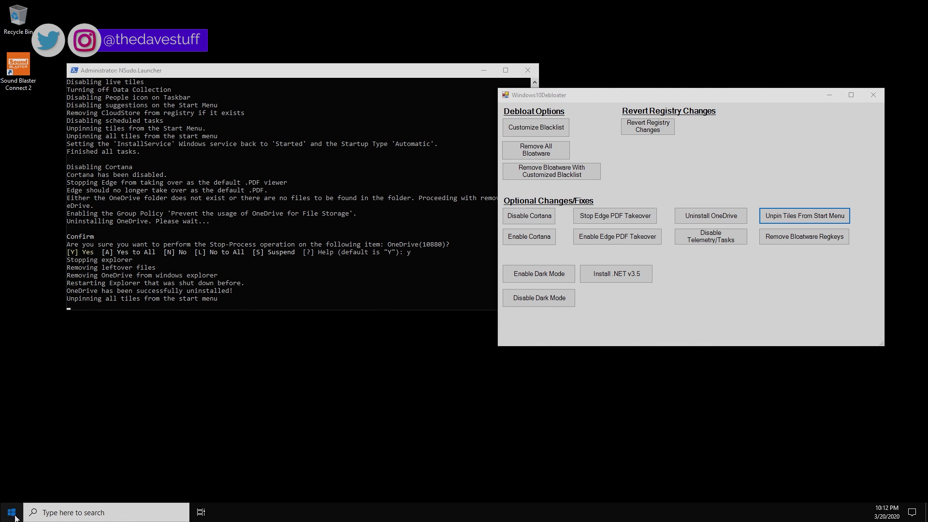
pyautogui.click(804, 154)
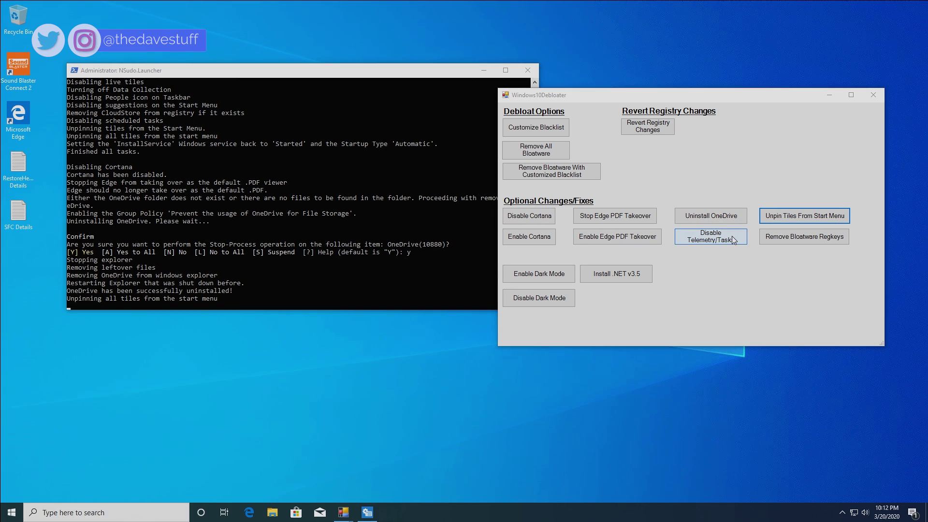
pyautogui.click(733, 241)
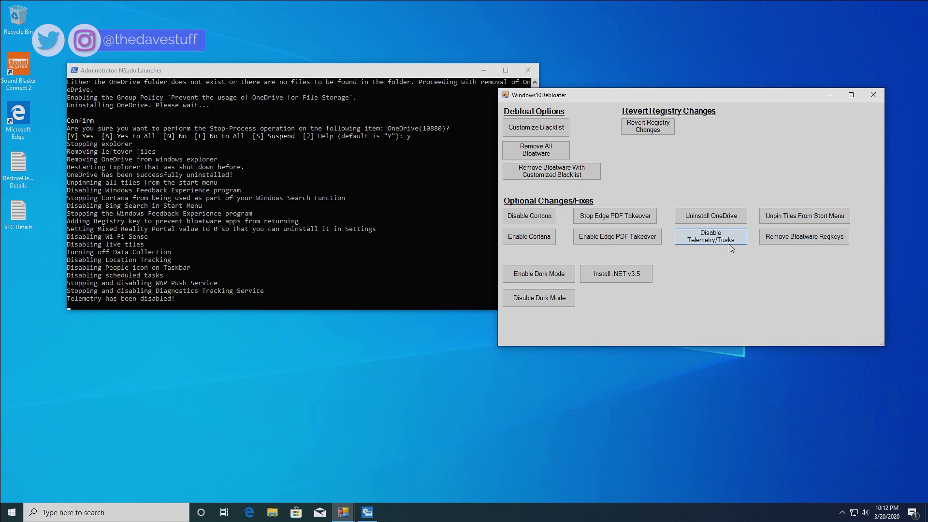
# Remove the bloatware registry keys and install .NET v3.5, closing Windows10Debloater and NSudo once done
pyautogui.click(794, 243)
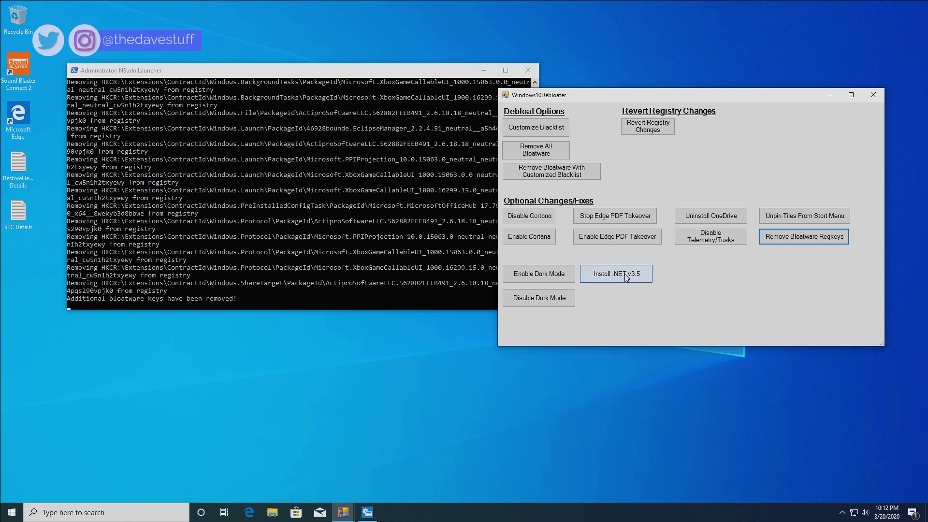
pyautogui.click(639, 279)
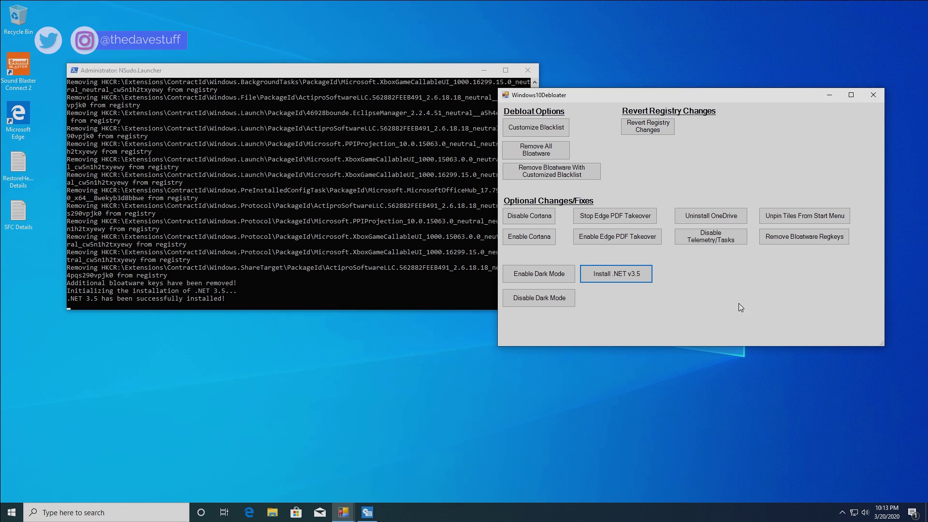
pyautogui.click(878, 98)
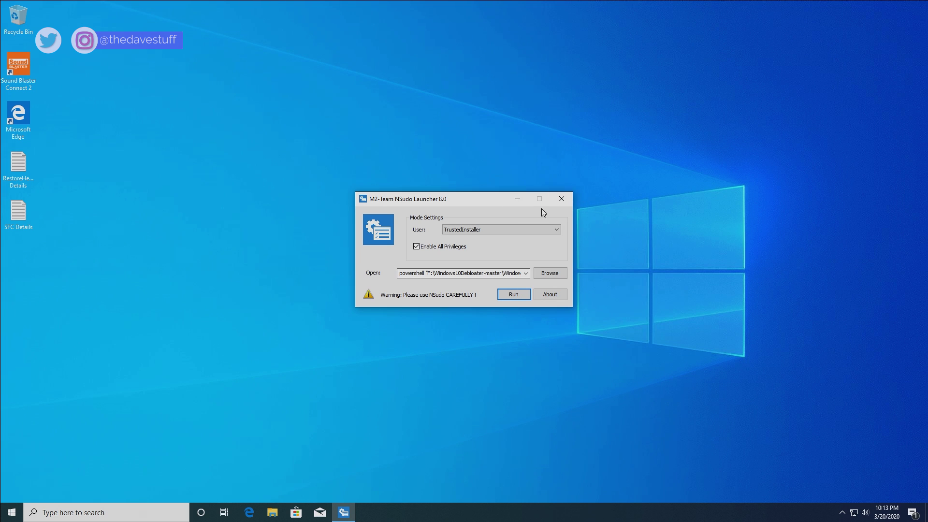
pyautogui.click(561, 199)
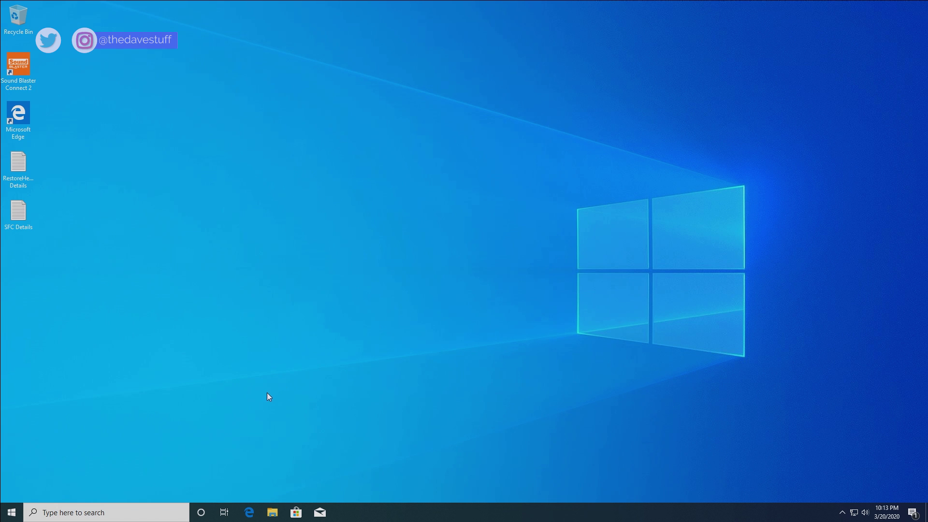
# Open File Explorer and go to the Registry Tweaks folder on the Docs&Stuff (F:) drive
pyautogui.click(273, 513)
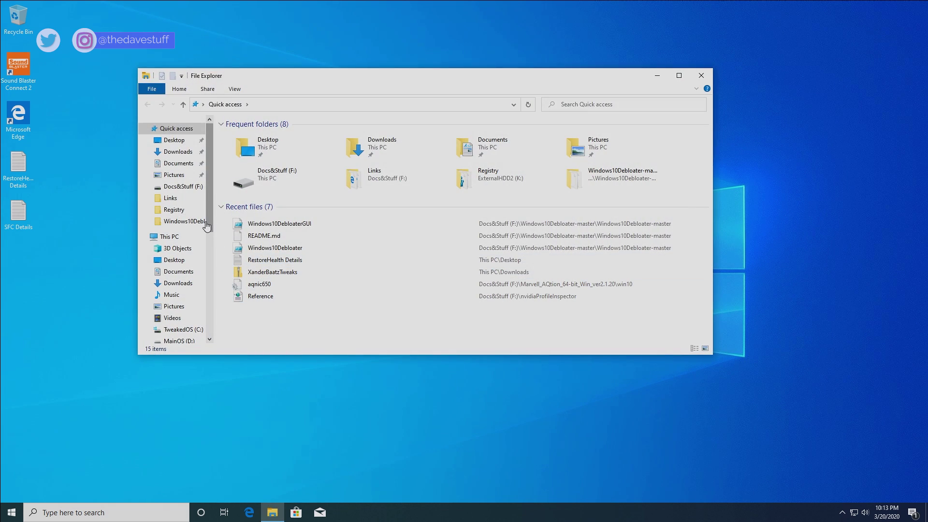
pyautogui.scroll(-2, 209, 225)
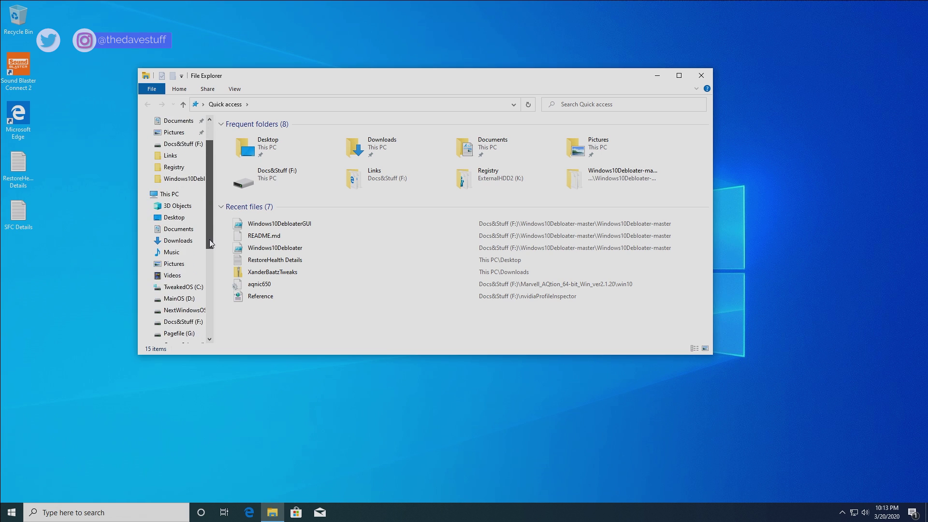
pyautogui.moveTo(213, 254); pyautogui.dragTo(213, 259)
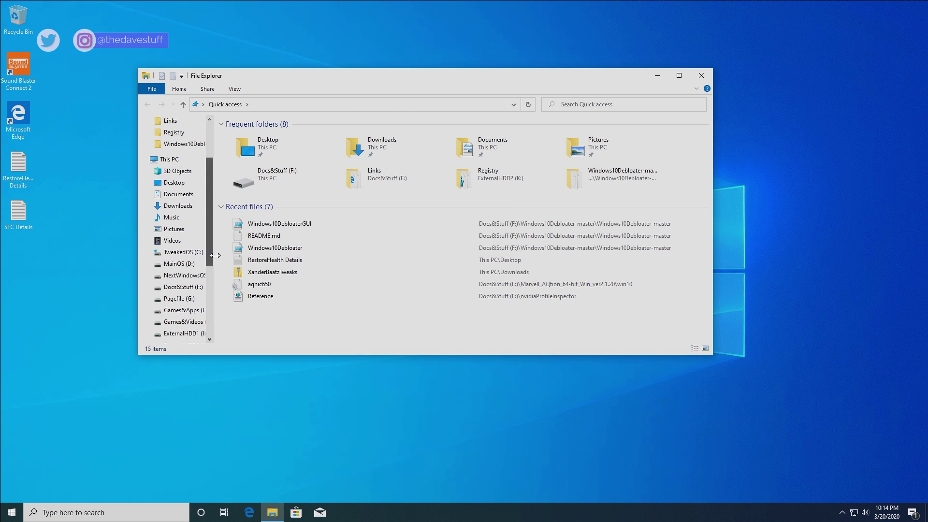
pyautogui.click(184, 287)
pyautogui.doubleClick(258, 287)
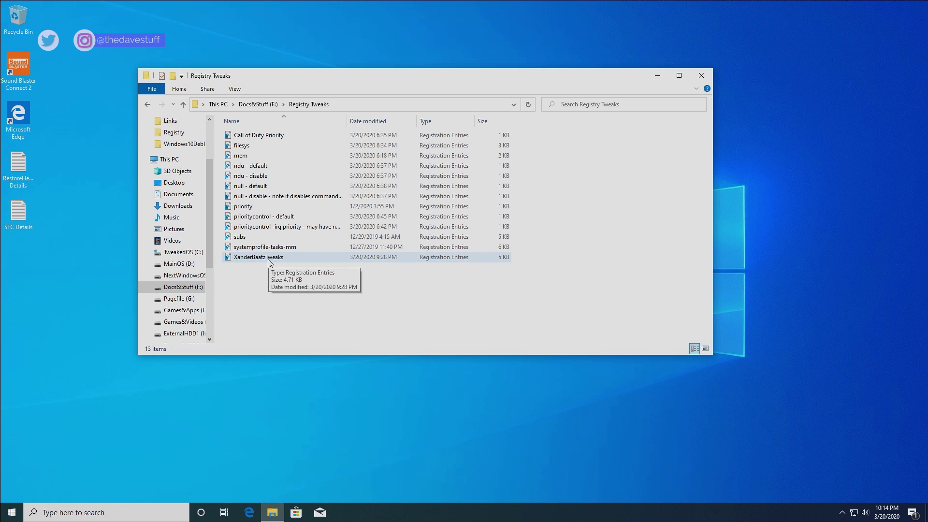
# Merge XanderBaatzTweaks.reg into the registry, accepting the security prompts and closing the final message
pyautogui.doubleClick(270, 261)
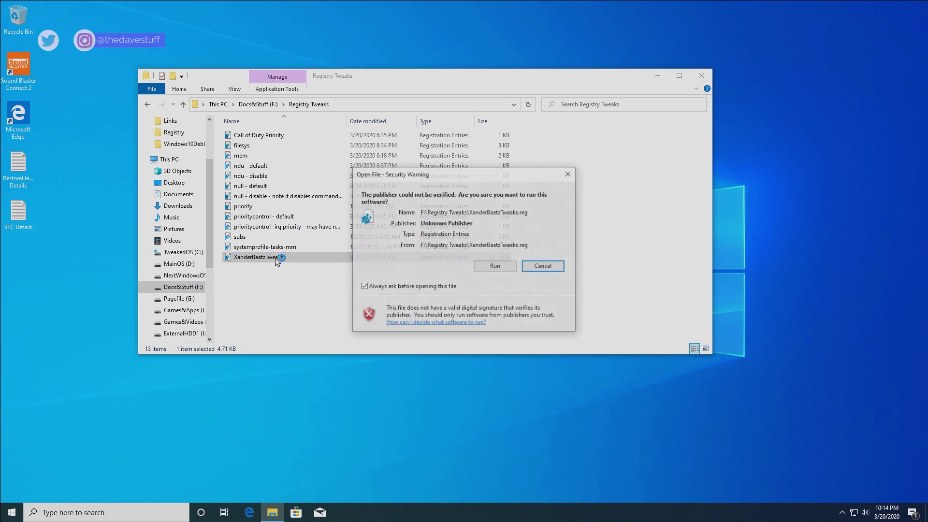
pyautogui.click(497, 272)
pyautogui.click(414, 314)
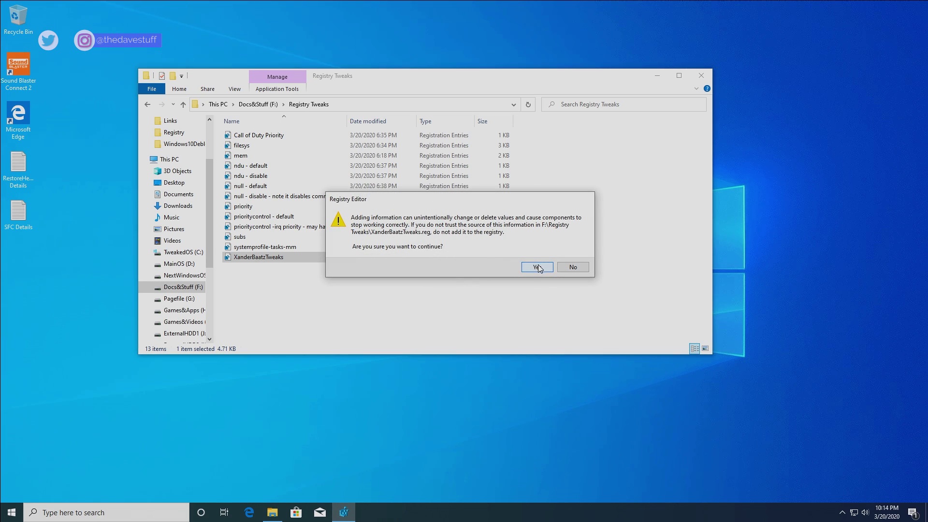
pyautogui.click(539, 267)
pyautogui.click(572, 256)
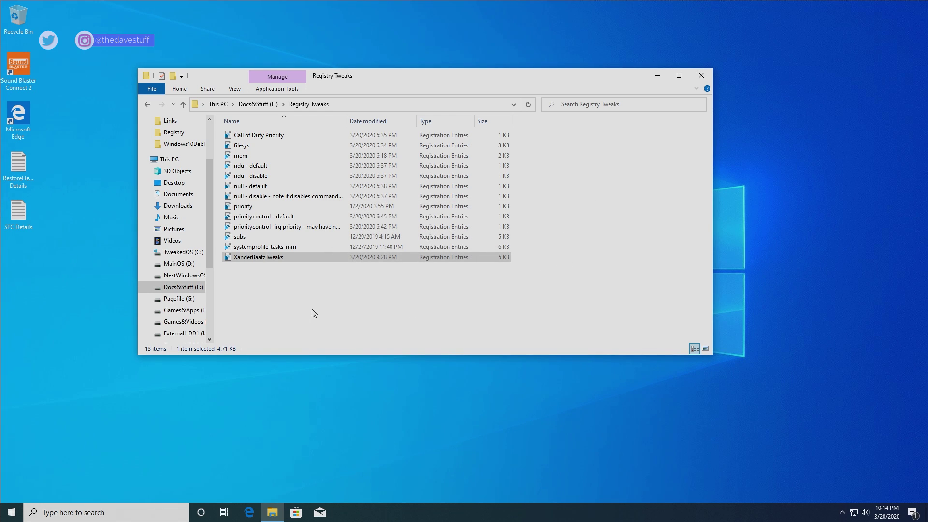
# Check the contents of the Remove-Windows10-Bloat folder on the Docs&Stuff (F:) drive and return to the drive's root
pyautogui.hotkey('alt', 'Up')
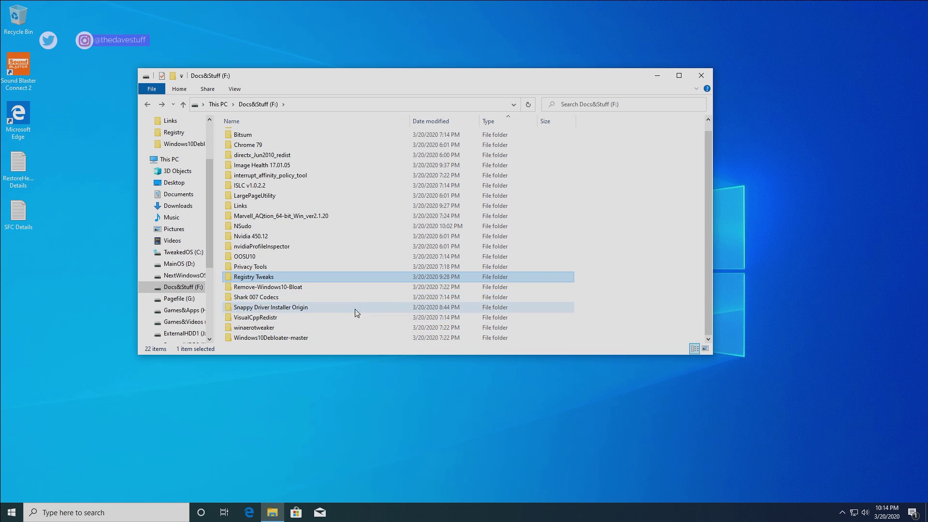
pyautogui.click(302, 288)
pyautogui.doubleClick(306, 289)
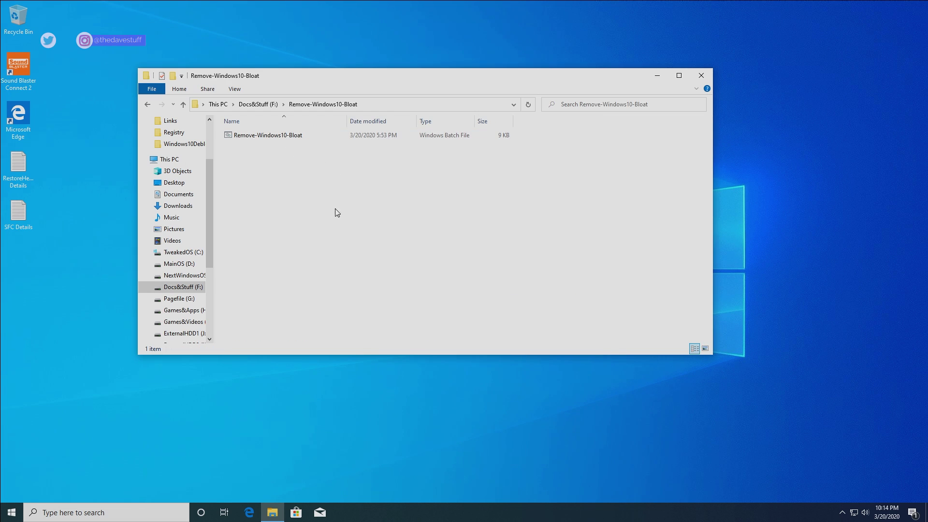
pyautogui.hotkey('alt', 'Left')
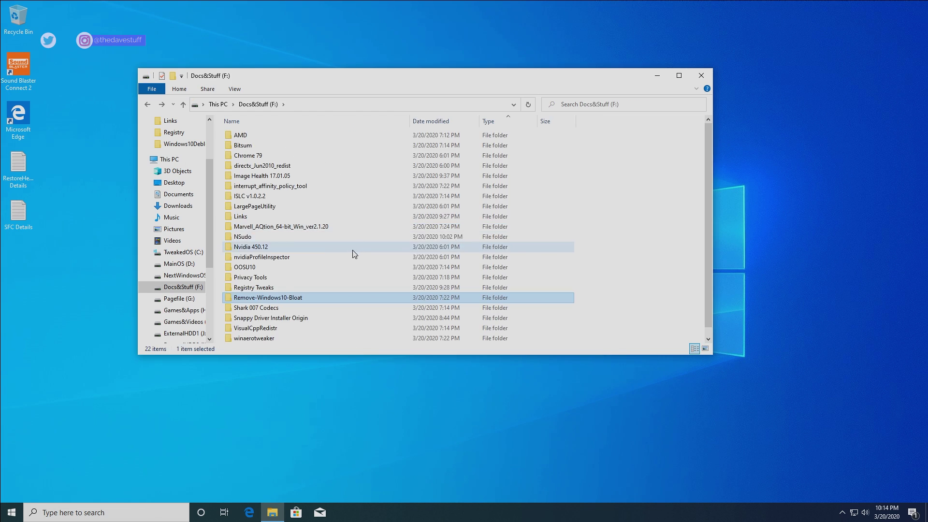
# Launch NSudoLG from the x64 folder of NSudo Launcher in NSudo_8.0_All_Components and allow it to make changes
pyautogui.doubleClick(285, 237)
pyautogui.doubleClick(270, 135)
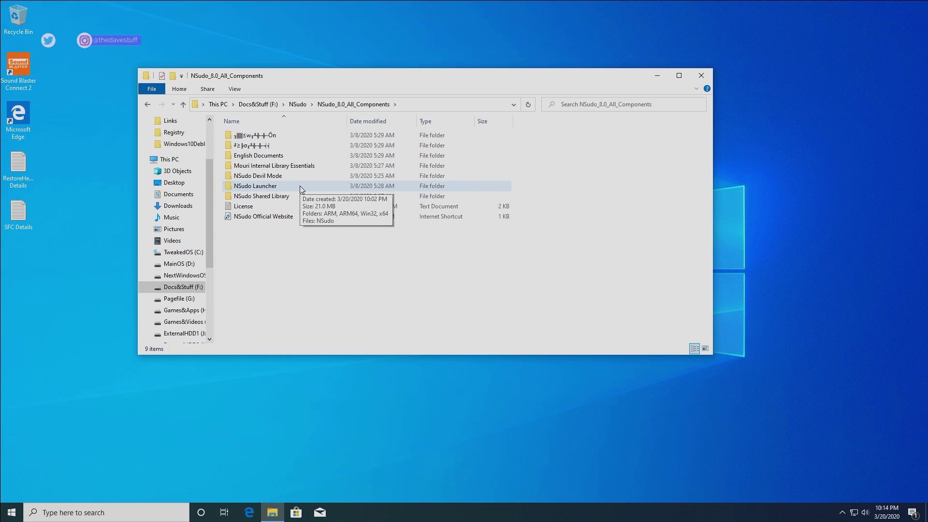
pyautogui.doubleClick(300, 189)
pyautogui.doubleClick(237, 165)
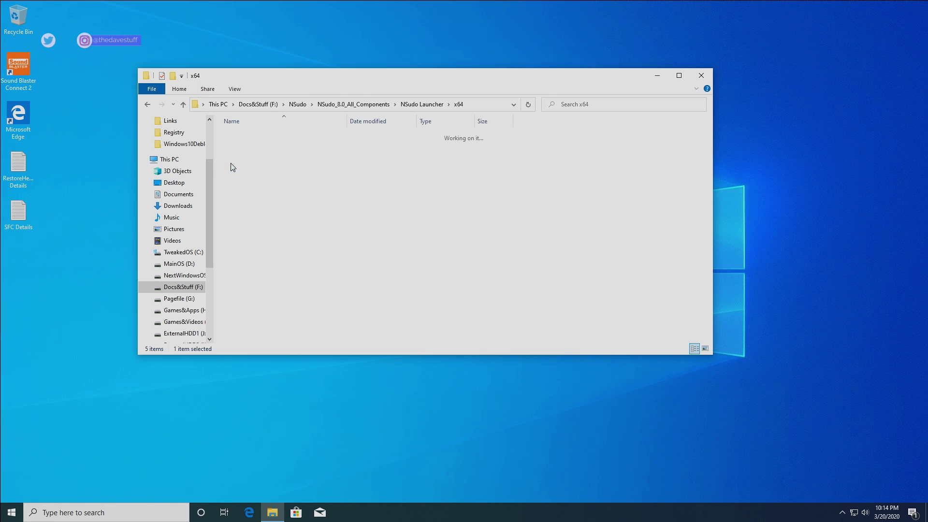
pyautogui.doubleClick(265, 165)
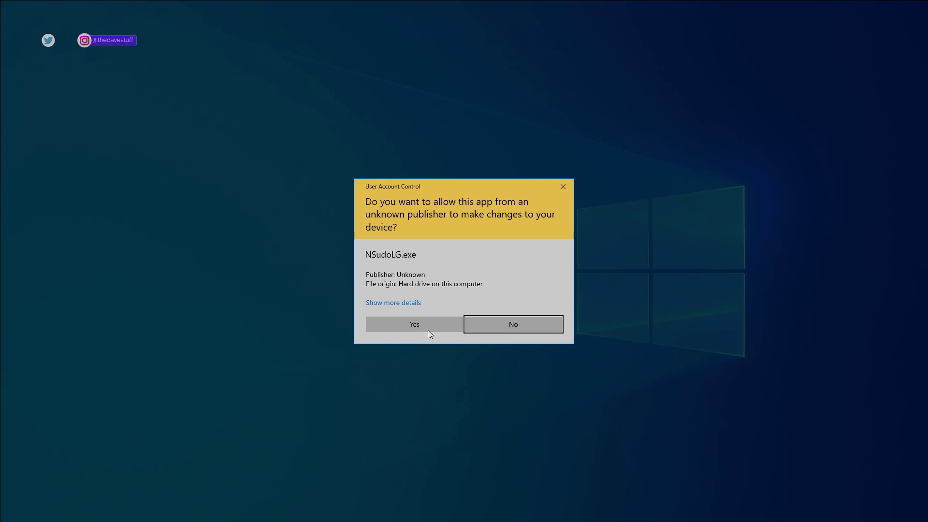
pyautogui.click(428, 325)
# Enable all privileges in NSudo and choose the Remove-Windows10-Bloat batch file from its folder on Docs&Stuff (F:) as the file to open
pyautogui.click(441, 250)
pyautogui.click(551, 274)
pyautogui.click(455, 231)
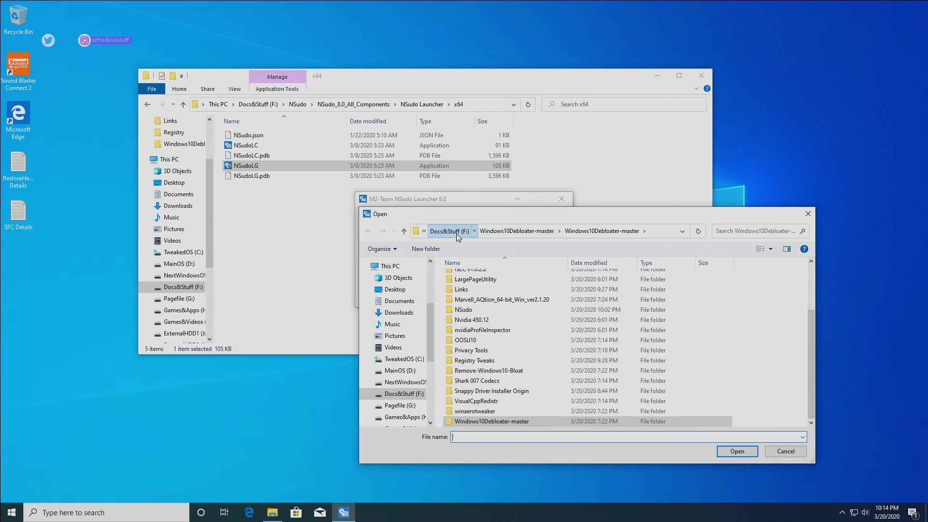
pyautogui.click(530, 370)
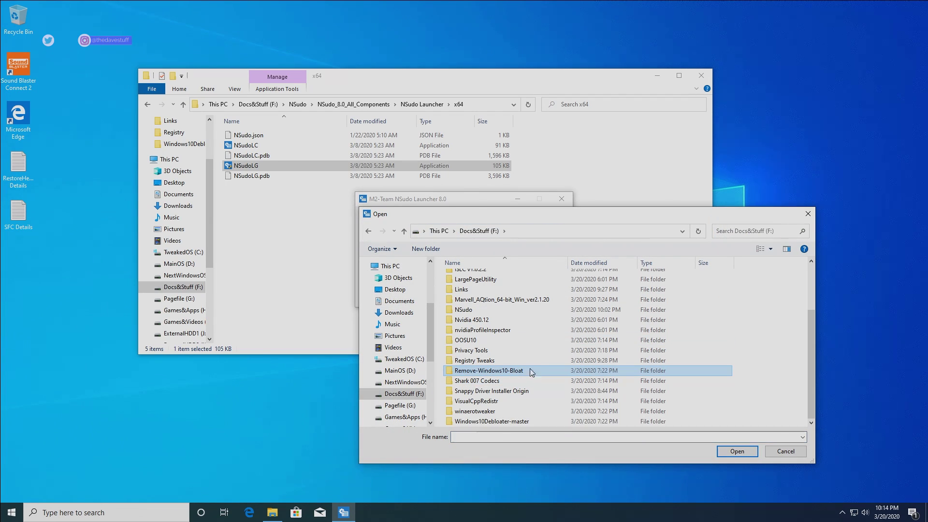
pyautogui.doubleClick(557, 374)
pyautogui.click(482, 280)
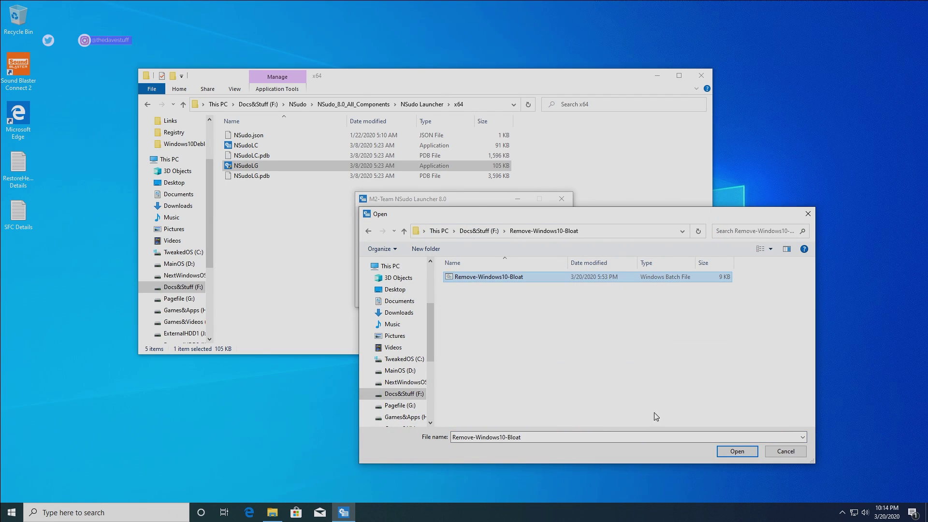
pyautogui.click(730, 450)
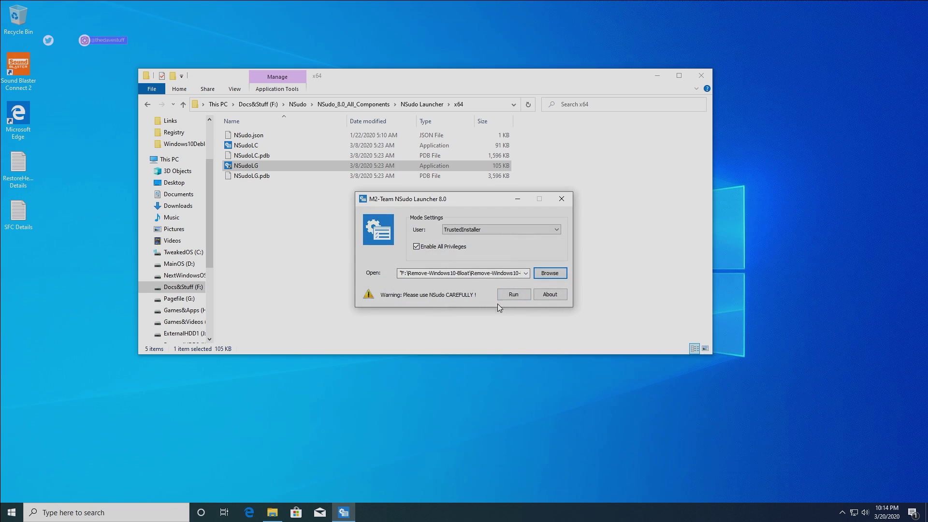
# Run the Remove-Windows10-Bloat batch file, continue past its pause to restart Explorer, and close the console and NSudo
pyautogui.click(512, 294)
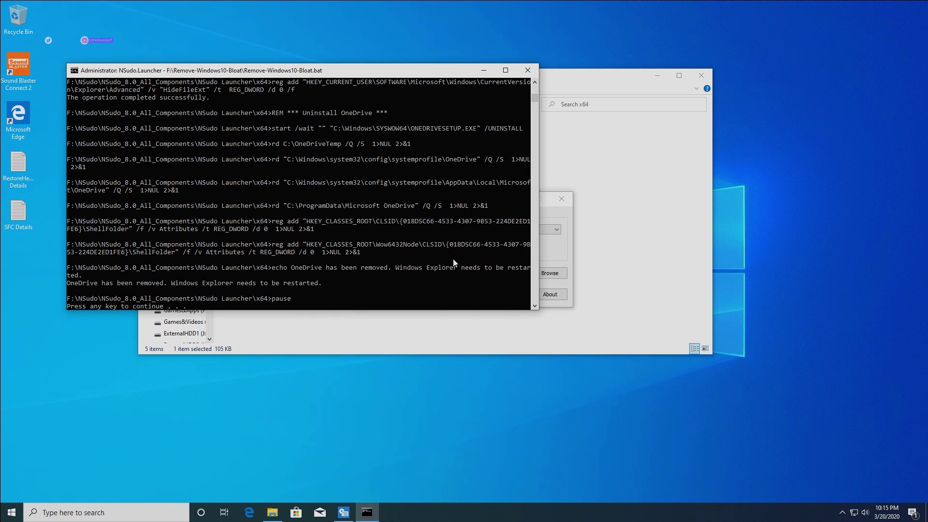
pyautogui.press('Return')
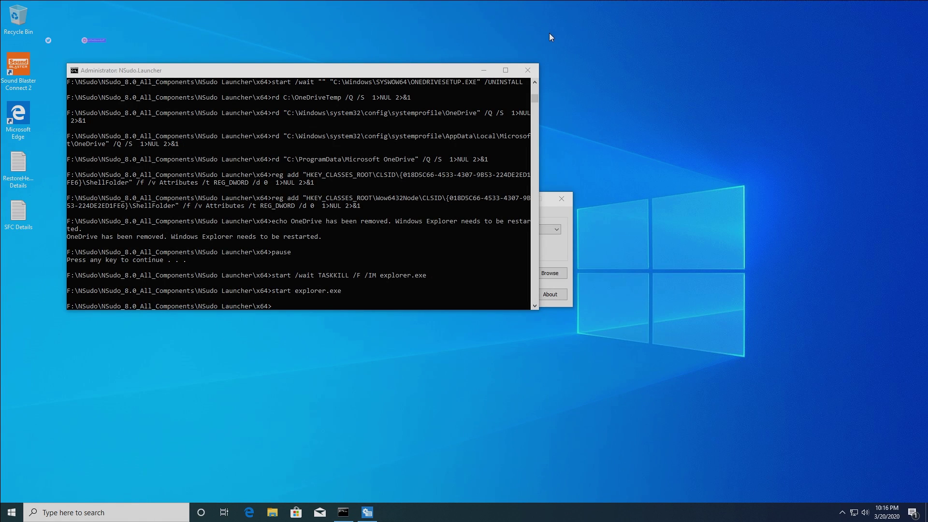
pyautogui.click(529, 72)
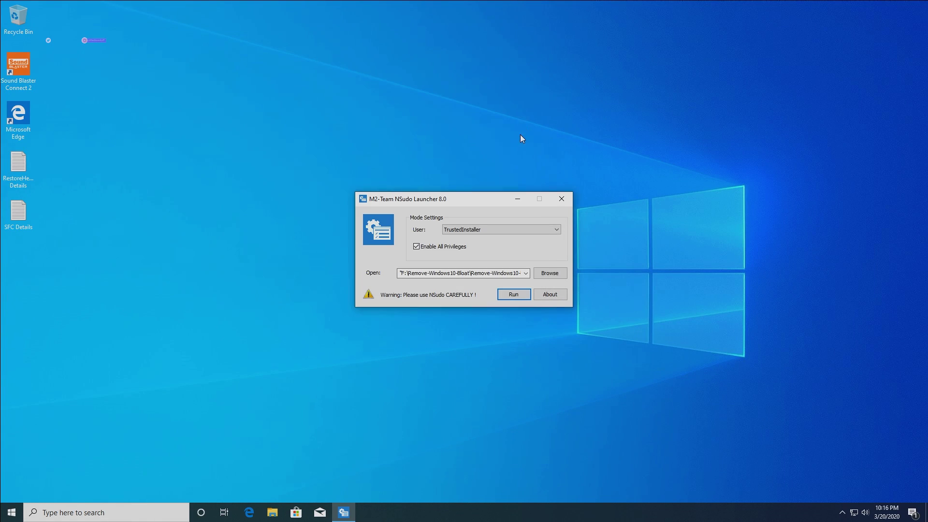
pyautogui.click(569, 198)
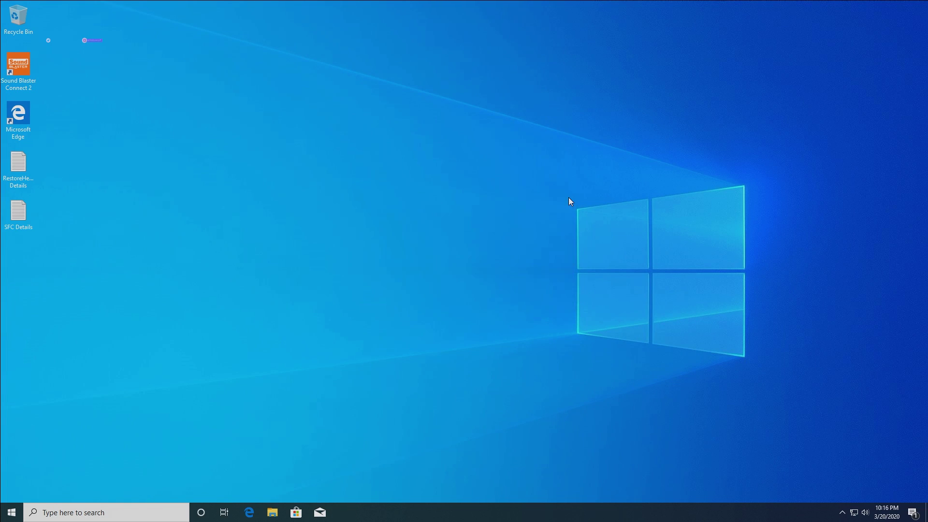